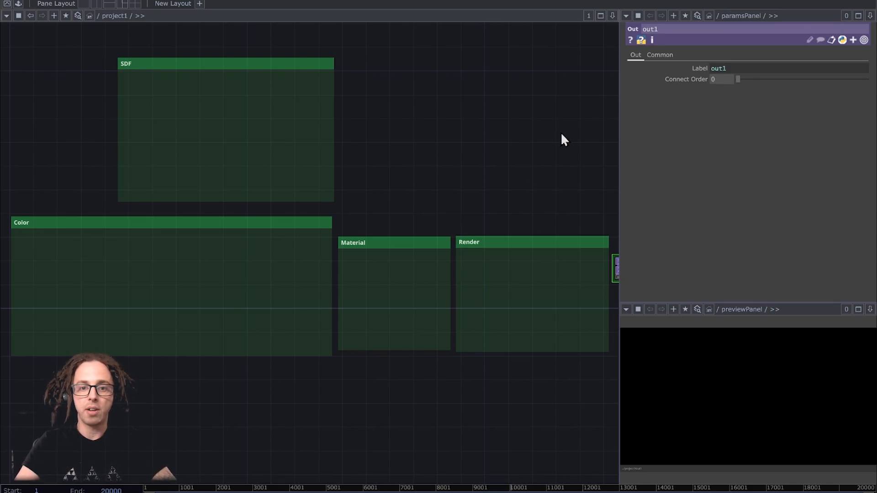
Step: View the root network containing the raytk component and return into the project1 container
key(u)
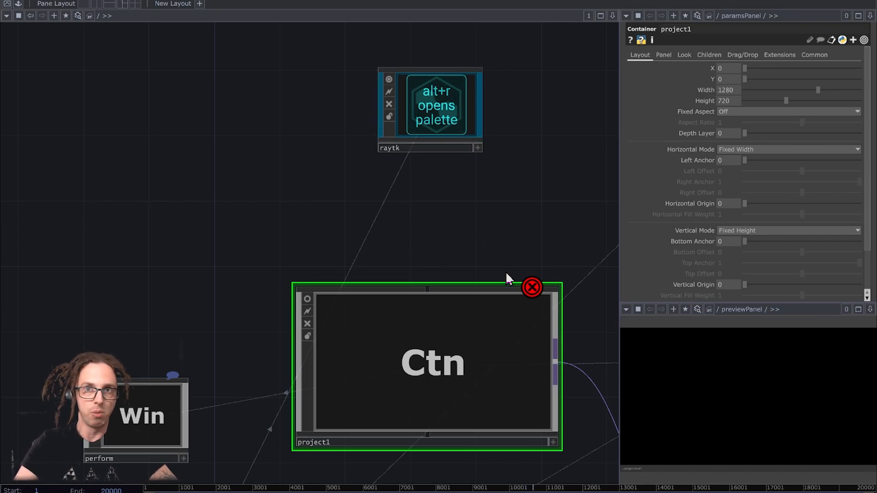
double_click(483, 351)
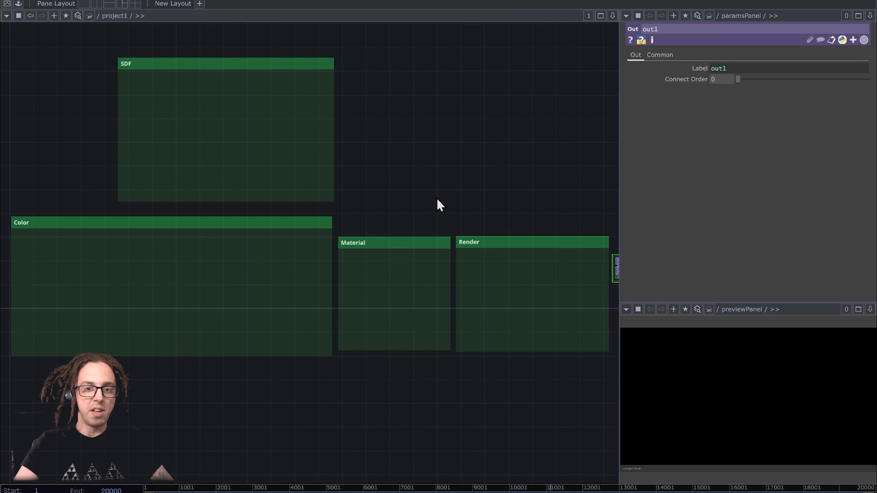
Step: Add a raymarchRender3D operator from the RayTK palette inside the Render area
key(alt+r)
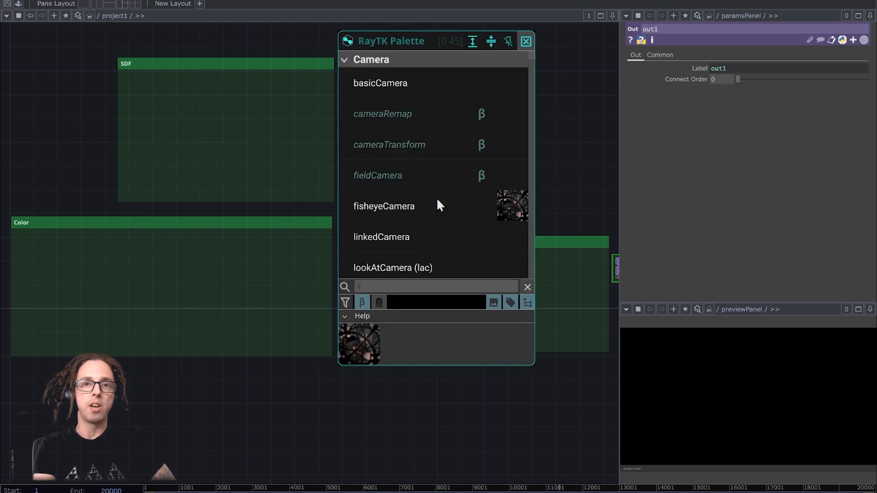
text(raym)
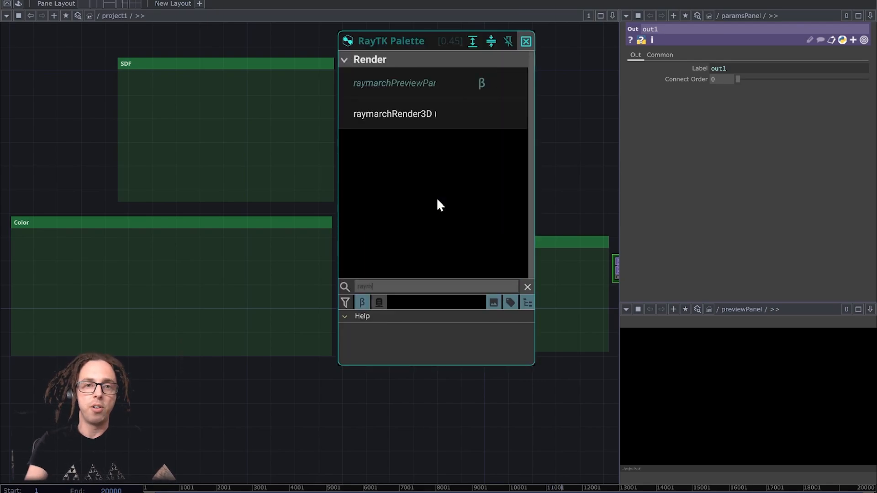
click(424, 114)
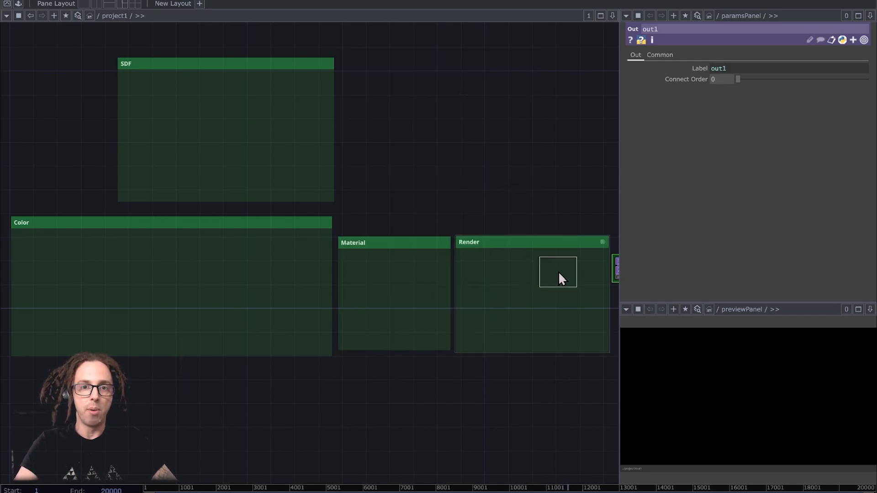
click(531, 272)
scroll(567, 324, up, 5)
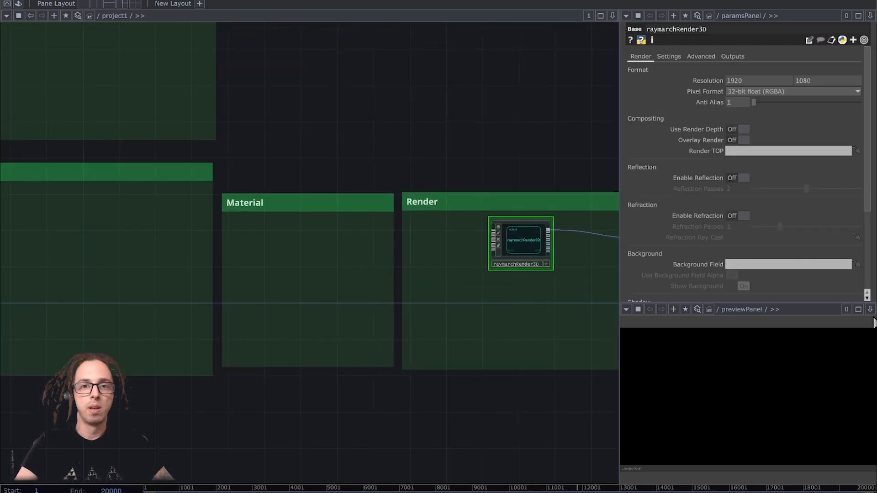
Step: Insert a Null TOP between the raymarchRender3D output and out1 inside the Render area
drag(566, 324, 508, 311)
click(479, 192)
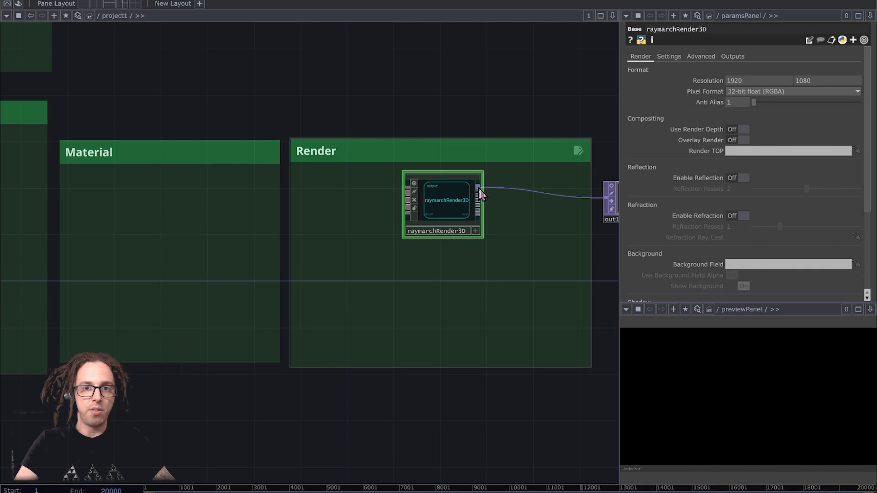
click(550, 238)
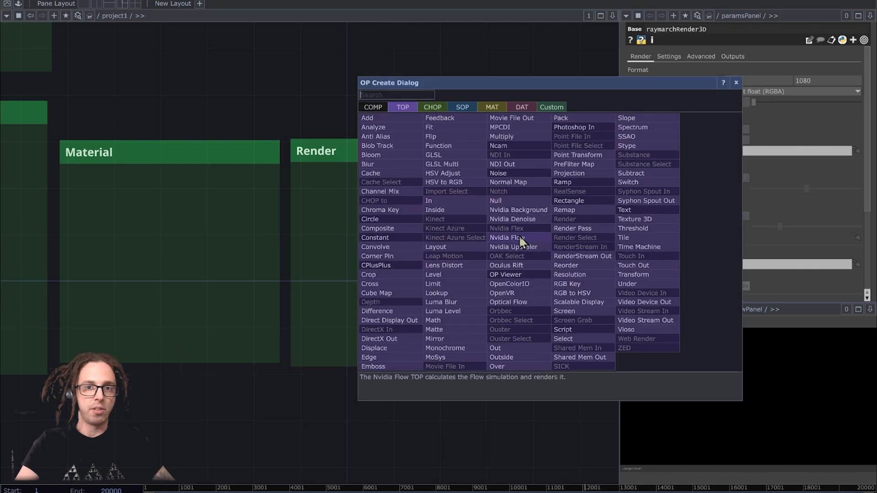
click(501, 207)
click(541, 207)
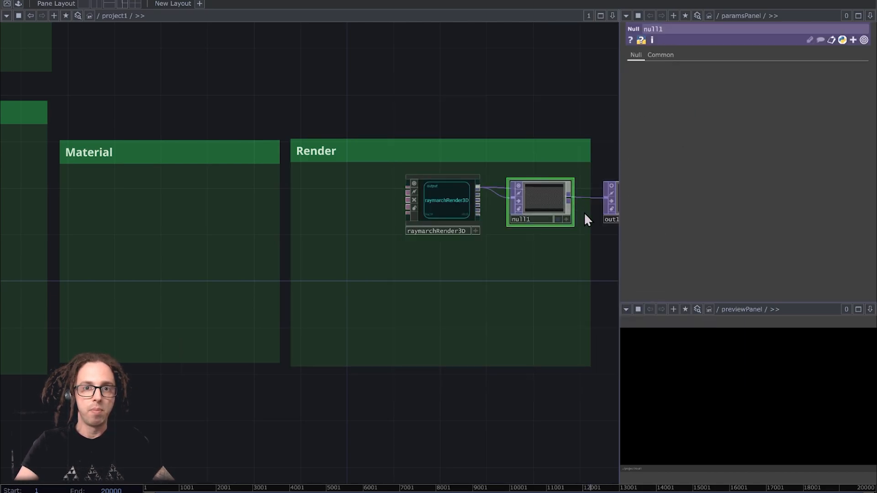
Step: Preview the Null's output in the network background, switch it off again, and check the Null's viewing options
click(558, 220)
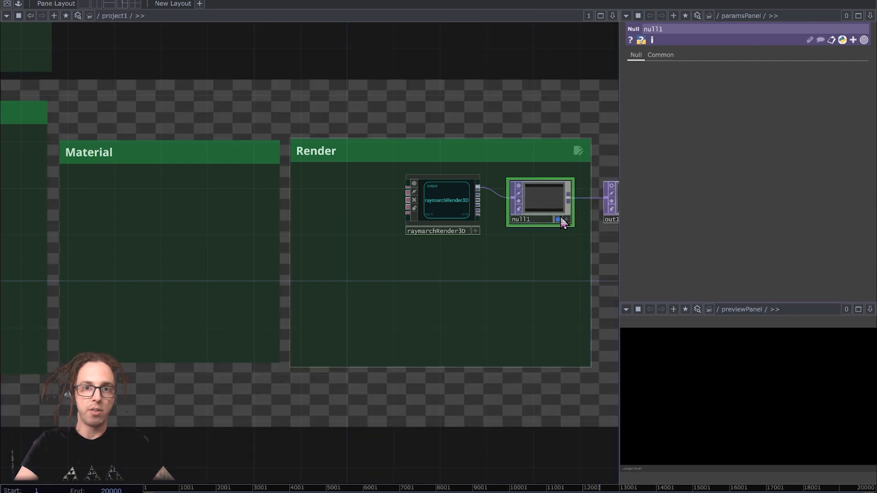
click(557, 220)
right_click(536, 191)
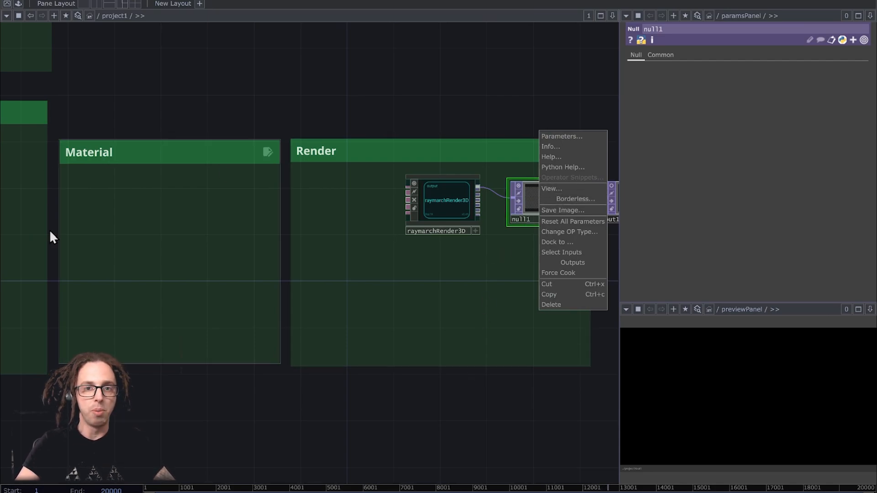
click(237, 65)
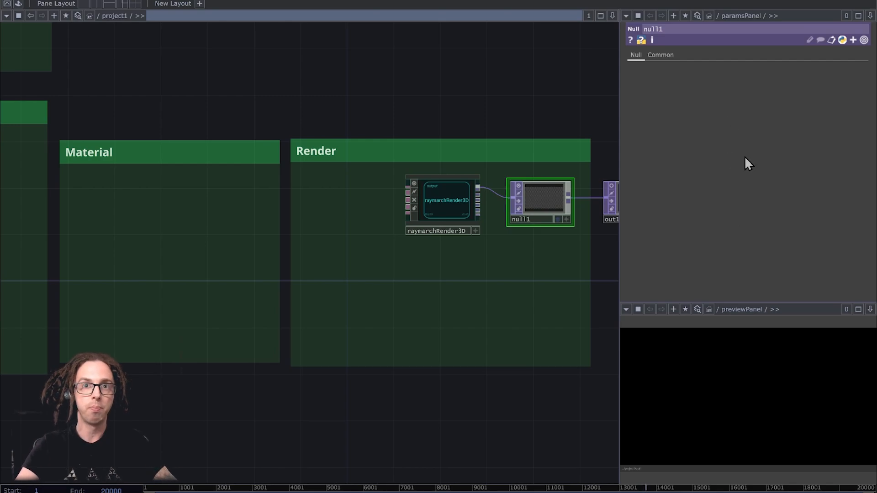
Step: Add a Look At Camera to the raymarchRender3D operator and position it within the Render area
click(457, 202)
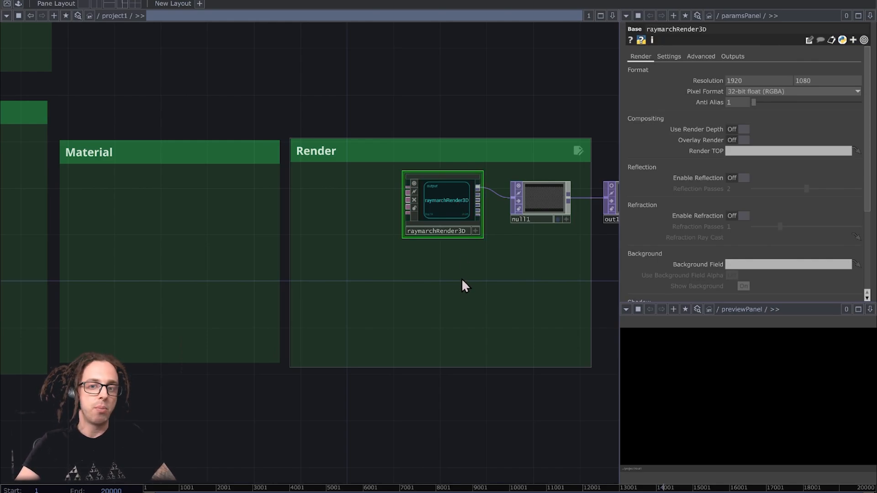
key(alt+shift+r)
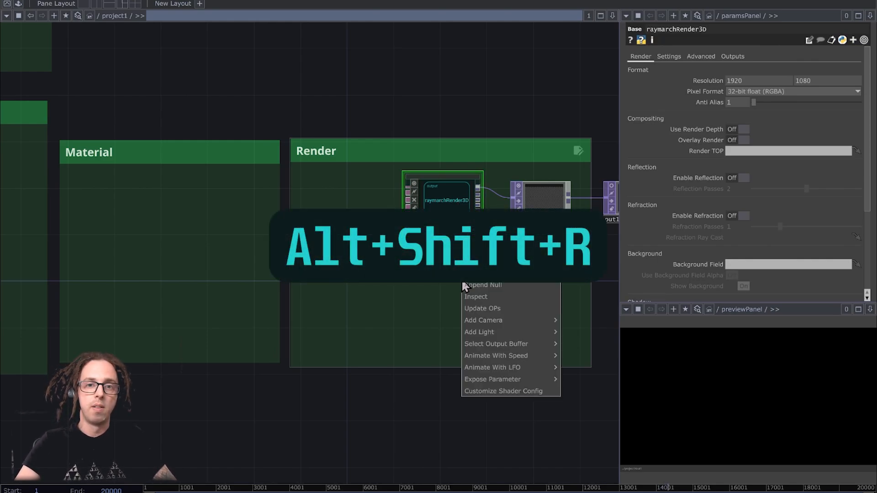
mouse_move(554, 317)
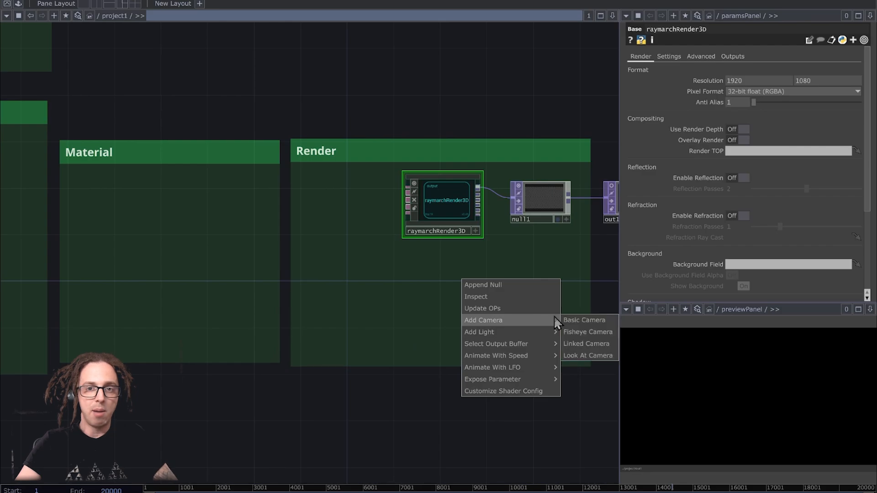
click(595, 357)
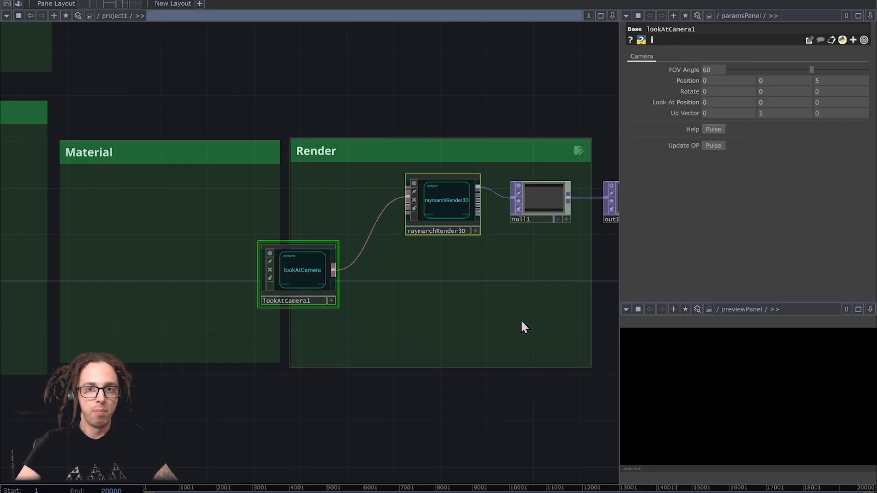
drag(301, 271, 341, 260)
Step: Add a Point Light to the raymarchRender3D operator and place it directly below the camera
click(457, 200)
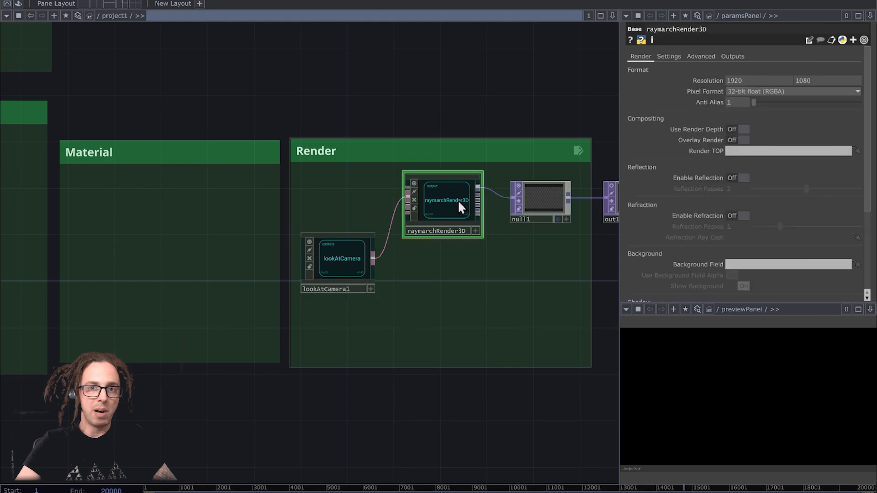
right_click(504, 278)
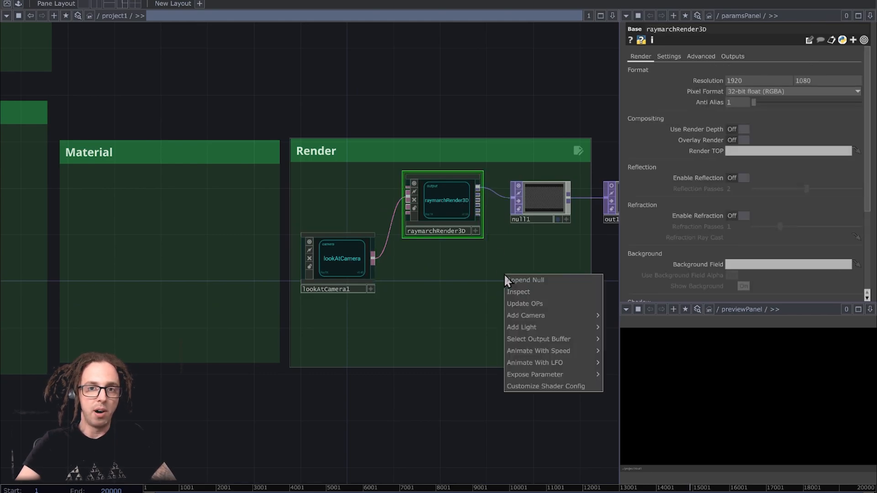
mouse_move(522, 328)
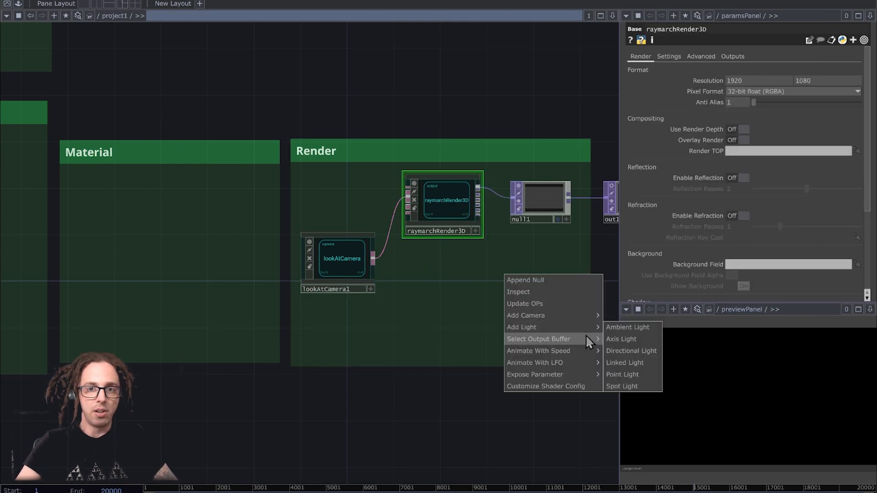
click(631, 377)
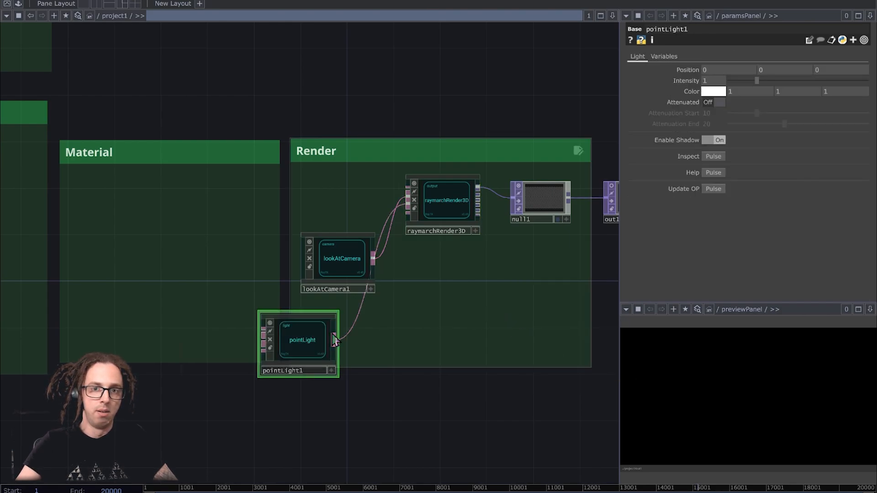
mouse_move(329, 328)
mouse_down()
mouse_move(325, 320)
mouse_move(332, 323)
mouse_up()
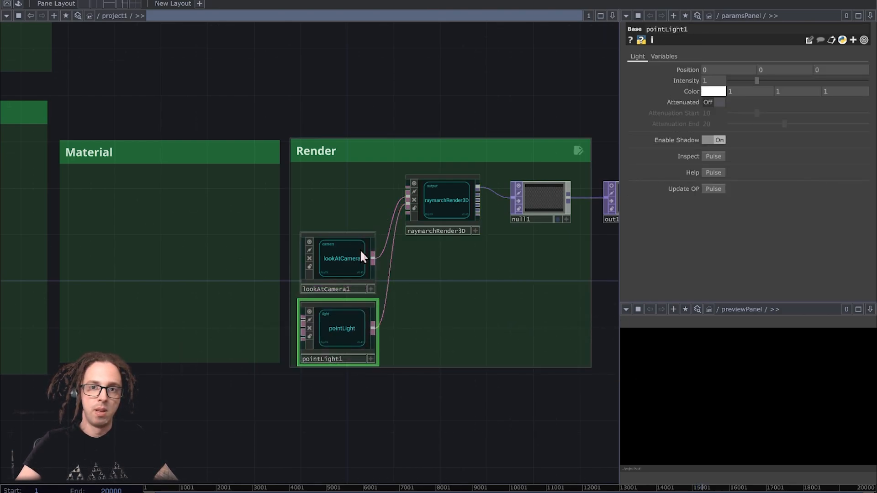
Step: Set the lookAtCamera position to 3, 2, 4
click(351, 261)
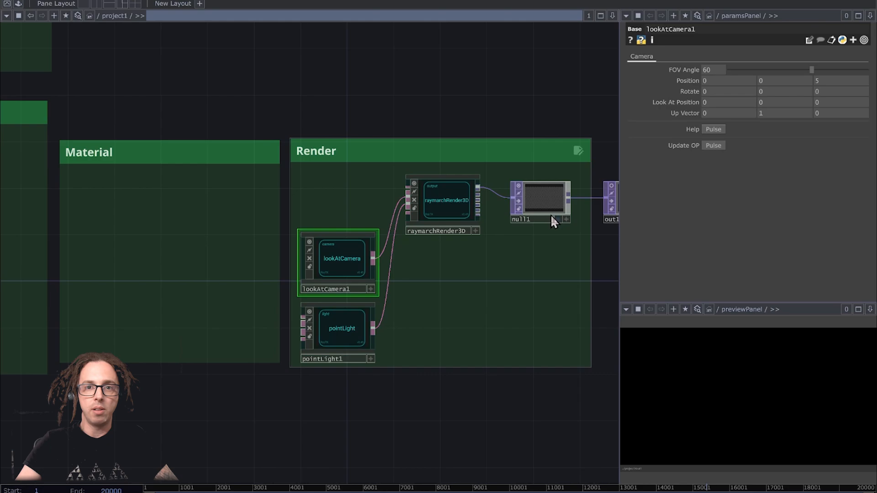
click(738, 81)
text(3)
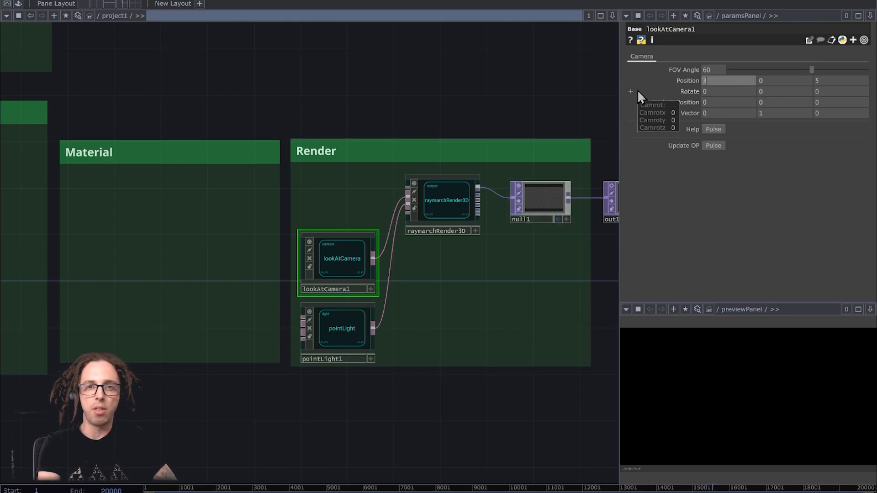
key(Tab)
text(2)
key(Tab)
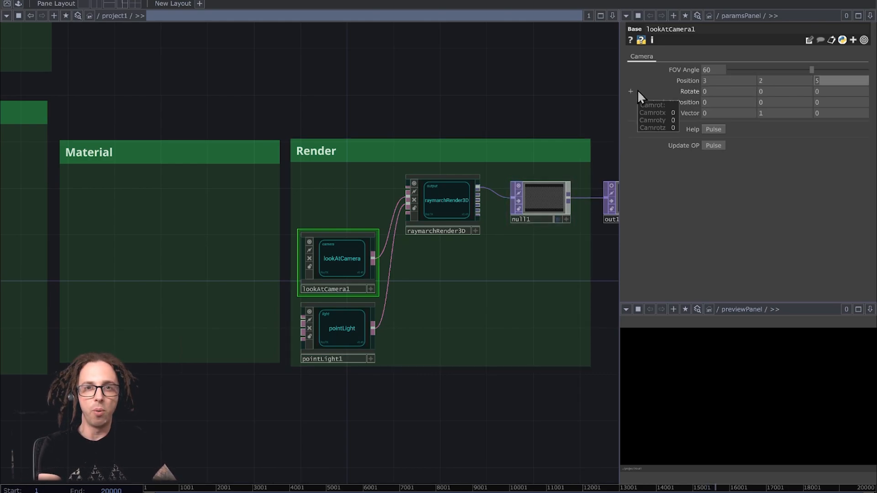
text(4)
key(Tab)
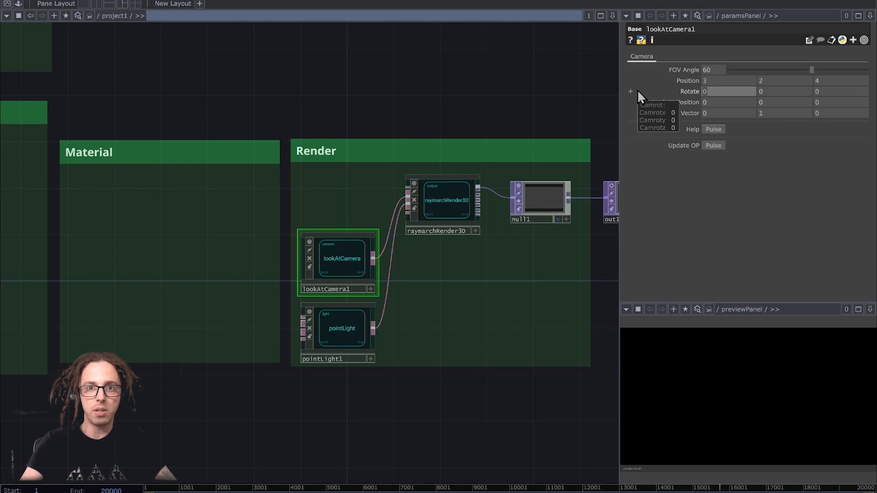
Step: Set the pointLight position to 2, 1, 2
click(339, 329)
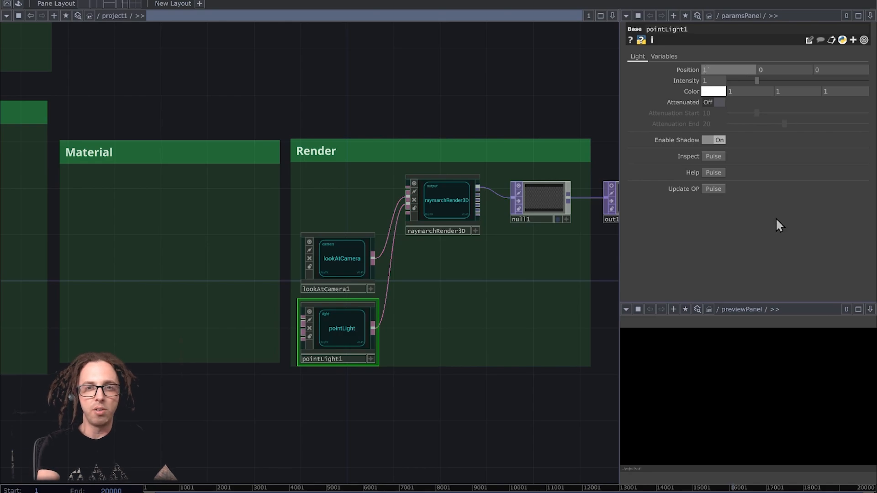
text(2)
key(Tab)
text(1)
key(Tab)
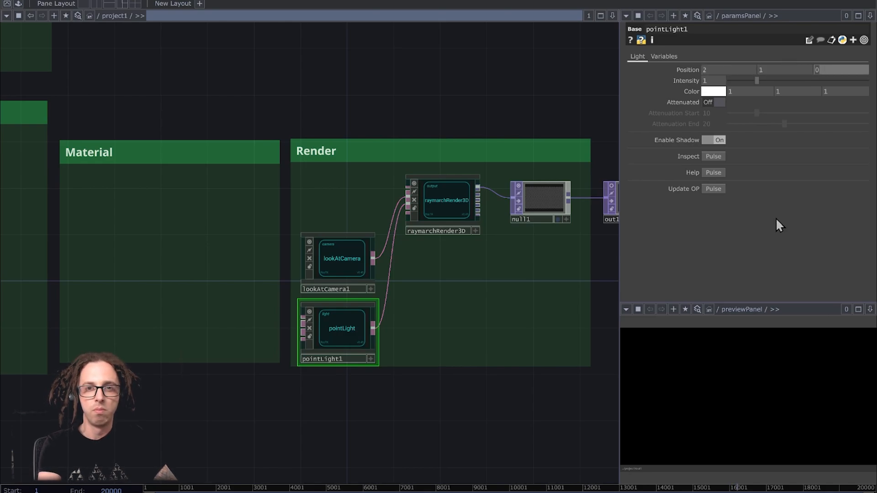
text(2)
key(Tab)
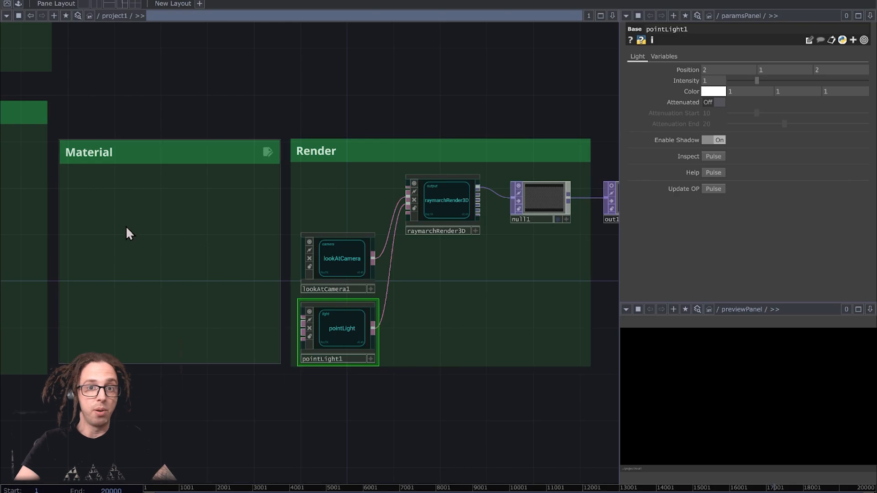
Step: Add a torusSdf operator from the RayTK palette in the Material area and connect it to raymarchRender3D's first input
key(alt+r)
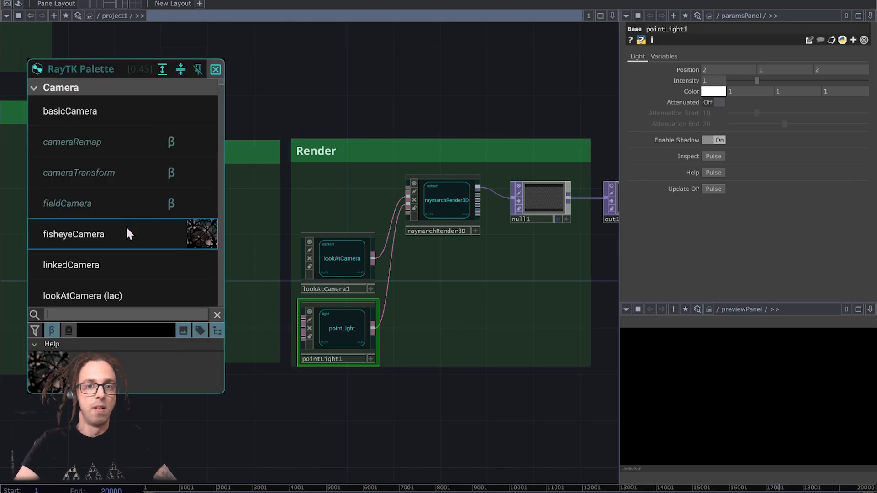
text(yo)
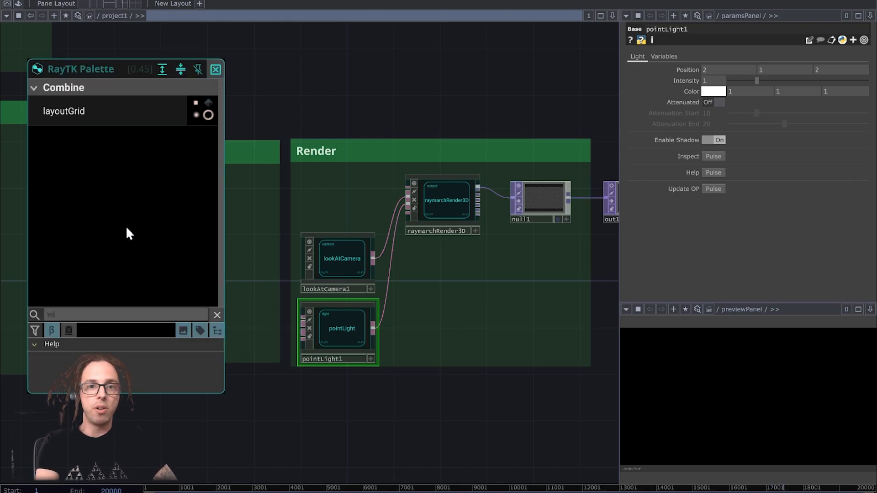
key(BackSpace)
key(BackSpace)
text(toru)
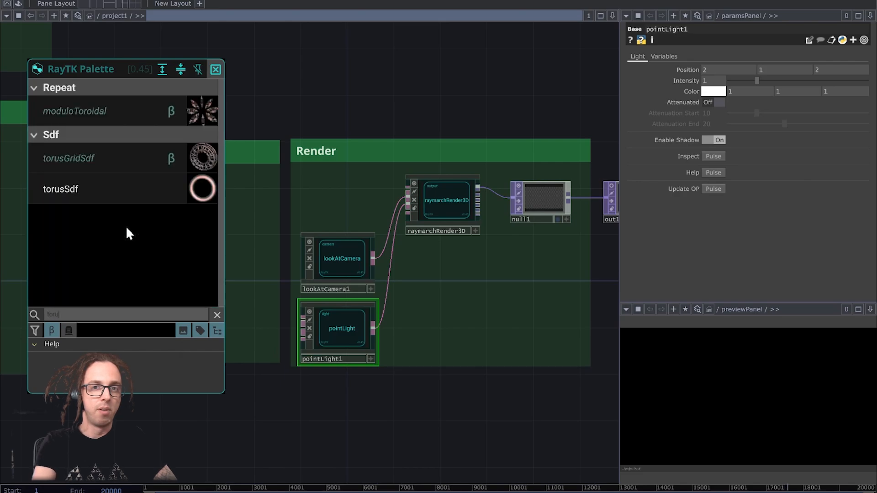
click(112, 191)
click(191, 218)
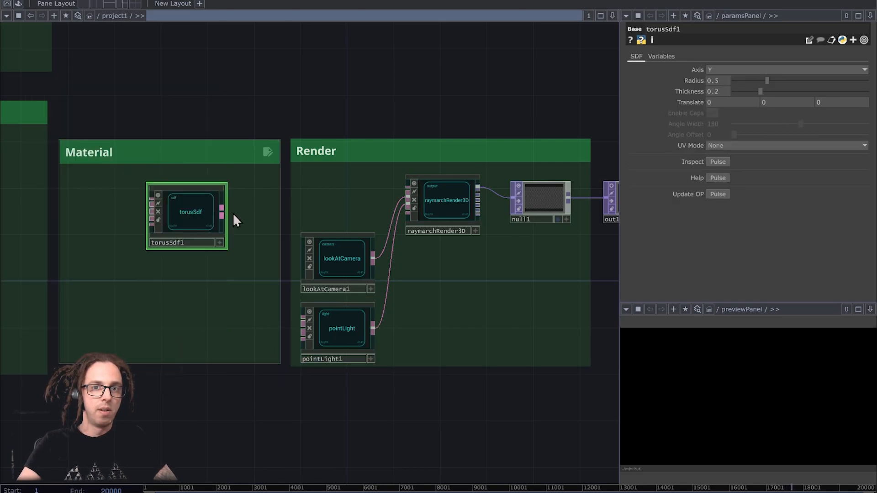
drag(222, 211, 408, 189)
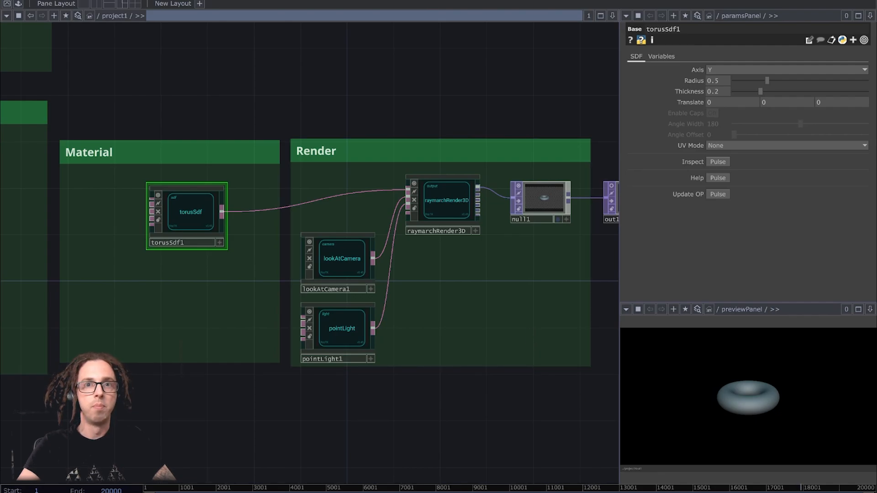
Step: Move the torusSdf operator from the Material area into the SDF area
scroll(411, 274, down, 5)
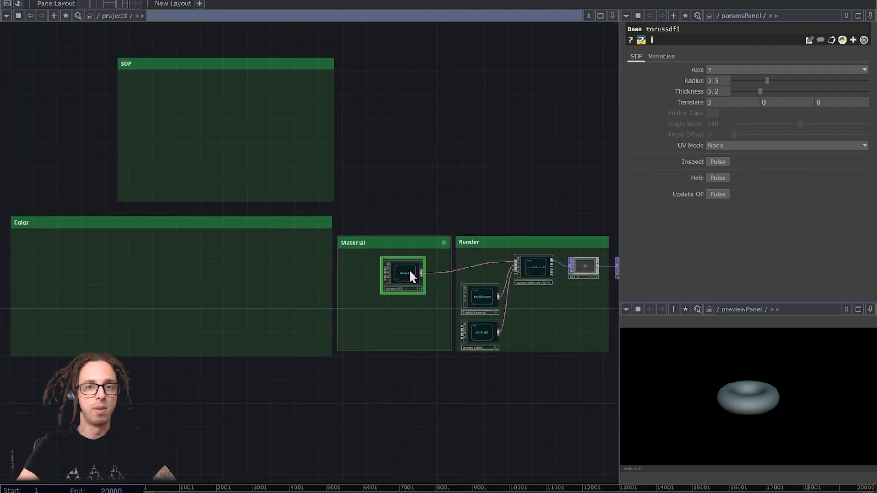
drag(411, 274, 213, 129)
scroll(214, 87, up, 3)
scroll(201, 101, up, 2)
drag(139, 142, 255, 143)
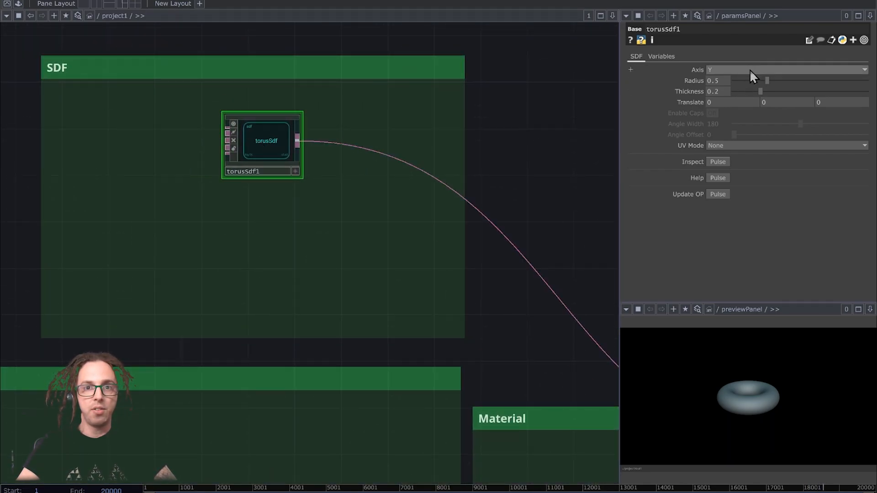
Step: Set the torusSdf axis to Z, its radius to 0.8 and its thickness to 0.5
click(711, 101)
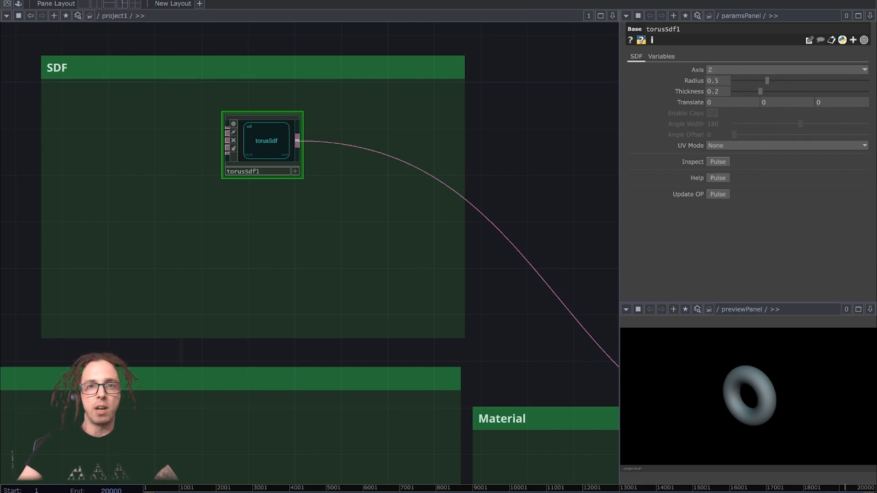
mouse_move(717, 80)
middle_down()
mouse_move(718, 71)
mouse_move(740, 71)
mouse_move(722, 81)
mouse_move(736, 82)
middle_up()
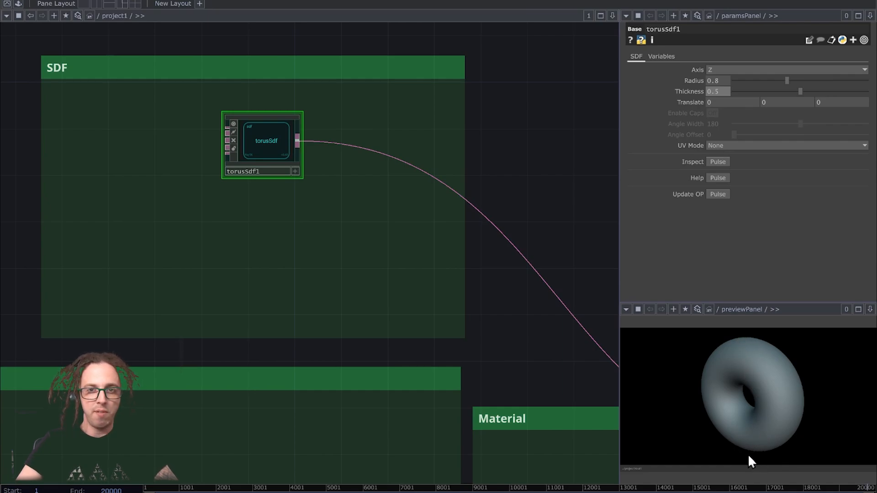
double_click(760, 311)
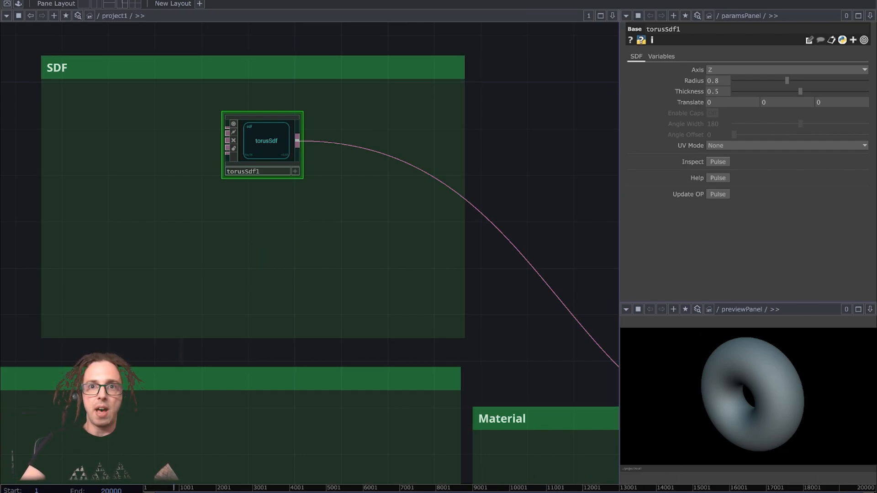
Step: Add a torusGridSdf operator from the RayTK palette below torusSdf in the SDF area and set its axis to Z
key(alt+r)
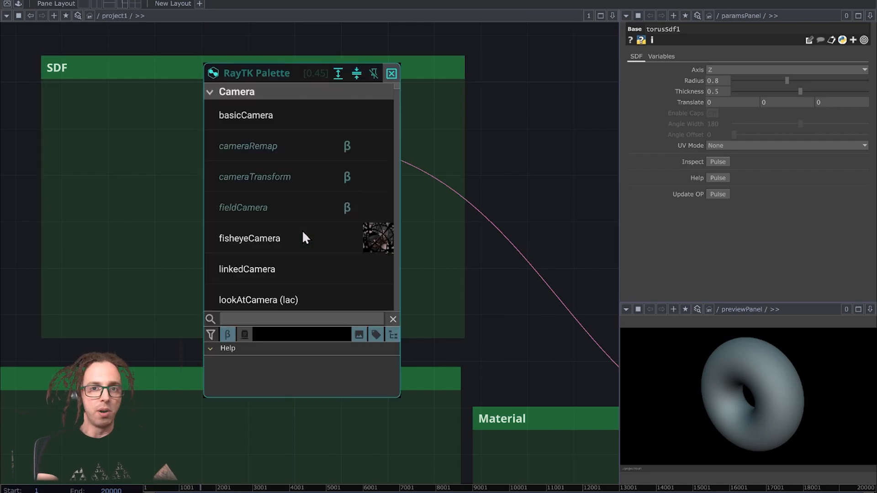
text(toru)
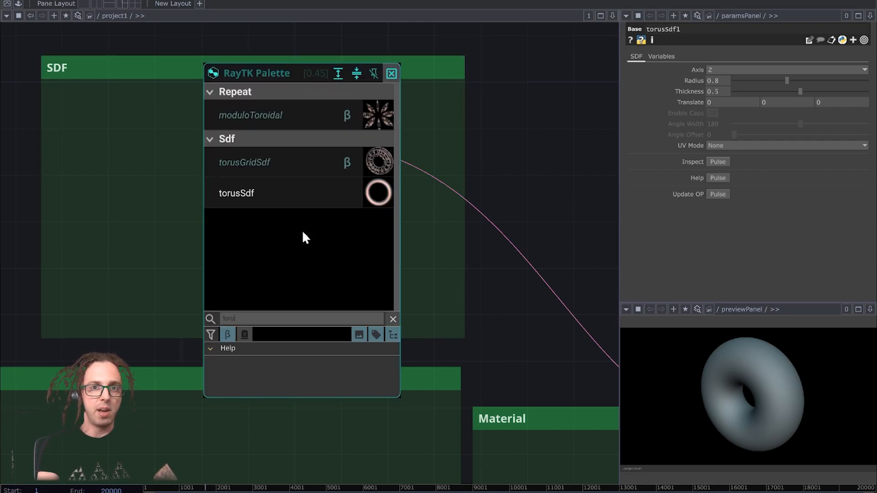
click(264, 167)
click(259, 243)
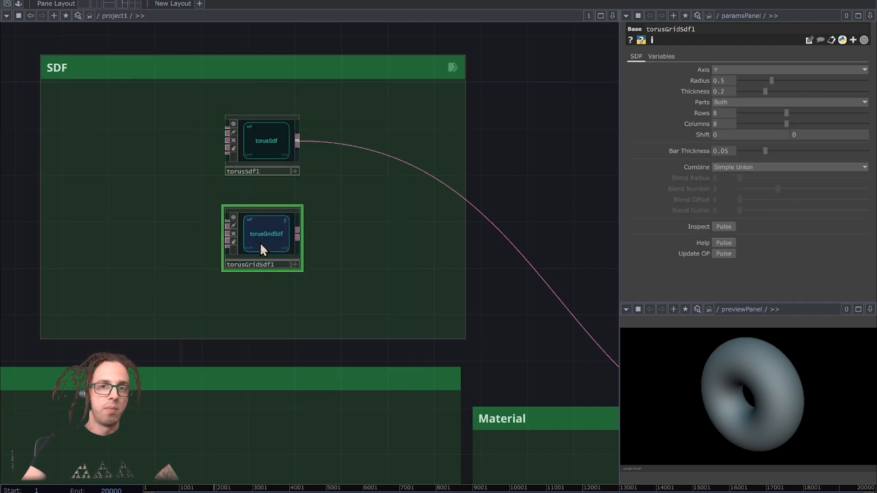
click(720, 70)
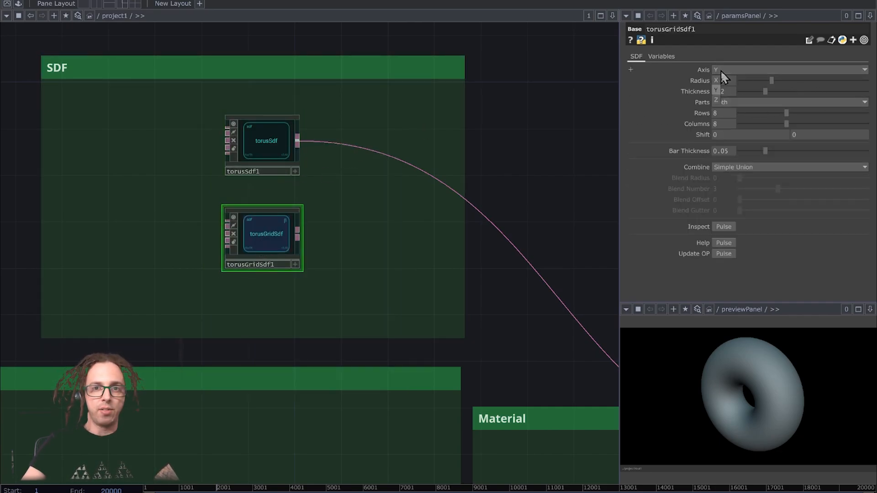
click(717, 102)
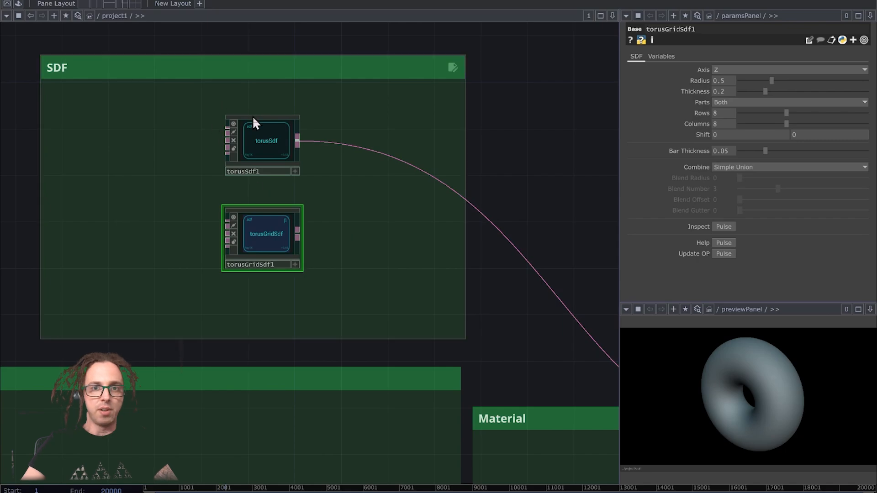
Step: Combine torusSdf and torusGridSdf with a Simple Union and connect the combine operator to raymarchRender3D in place of torusSdf
click(263, 137)
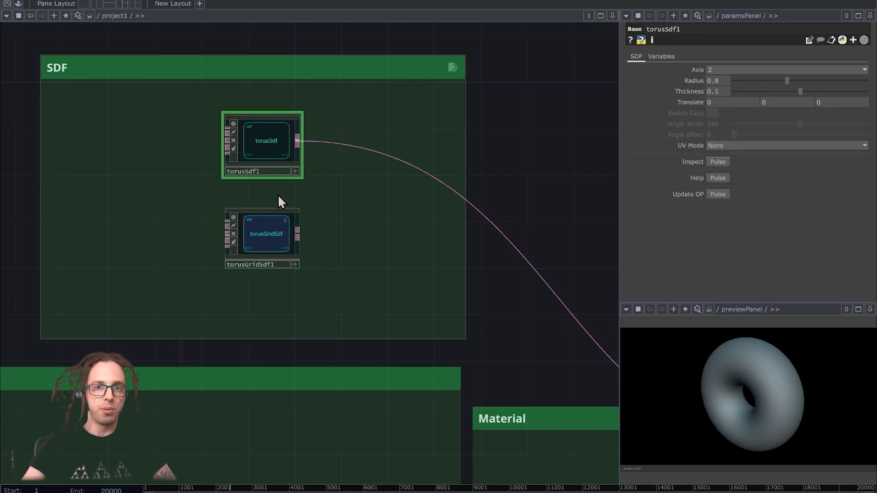
ctrl+click(270, 239)
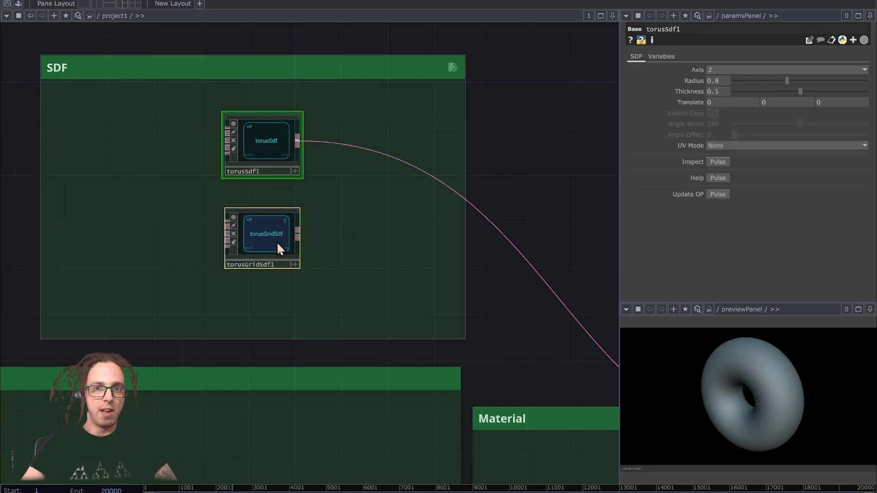
right_click(406, 195)
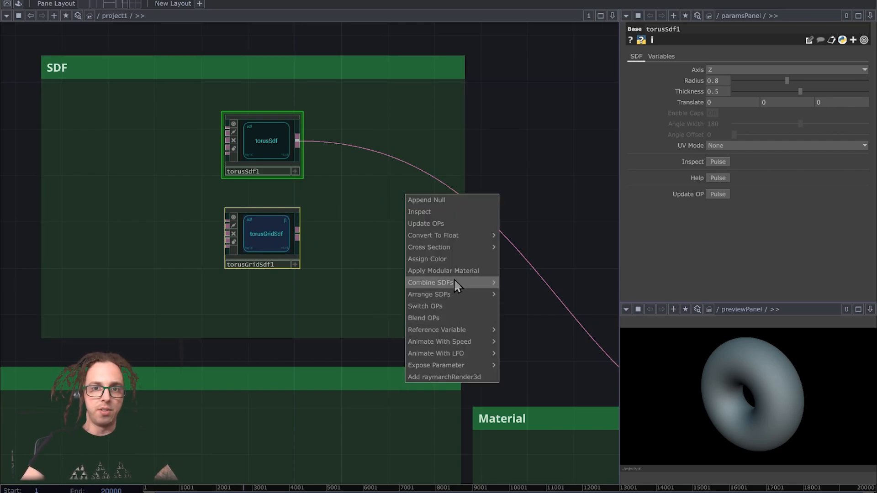
mouse_move(454, 283)
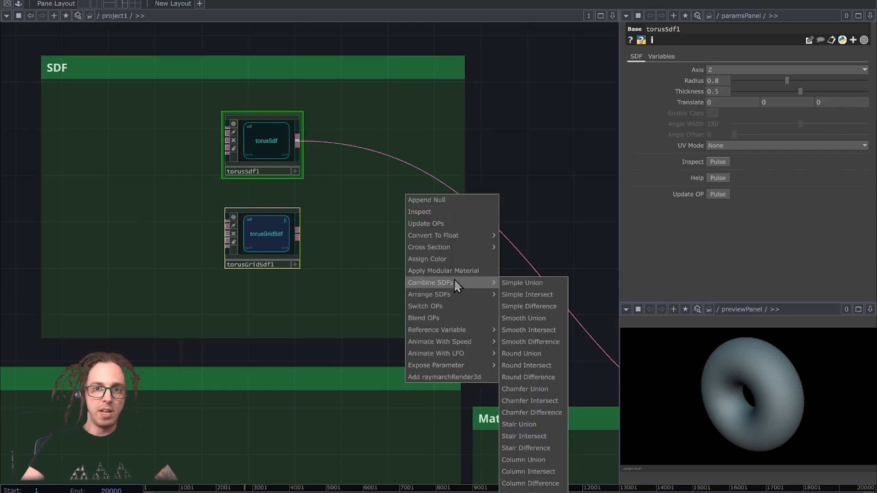
click(525, 283)
click(384, 190)
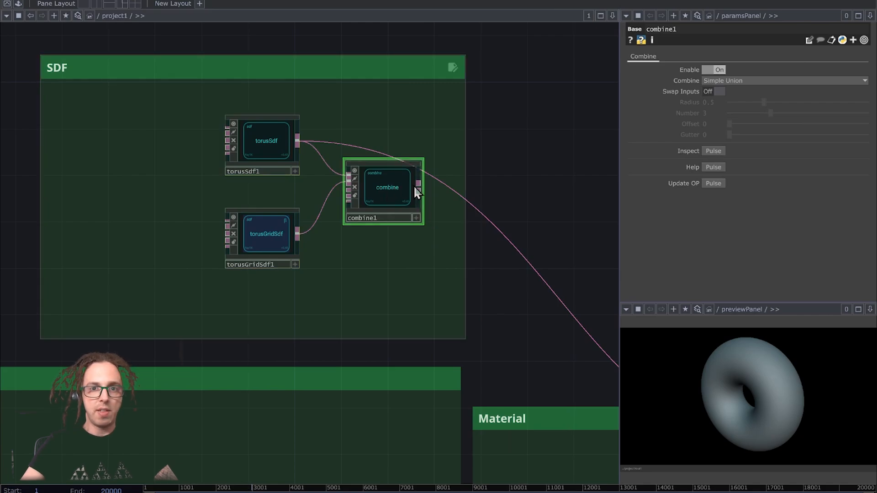
drag(418, 185, 445, 284)
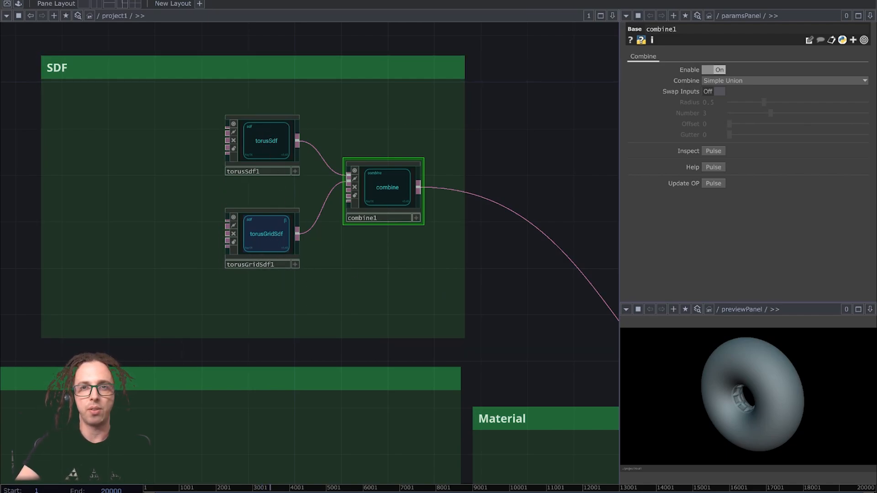
Step: Link the torusGridSdf radius to the torusSdf radius by copying the parameter and pasting it as a reference
click(253, 143)
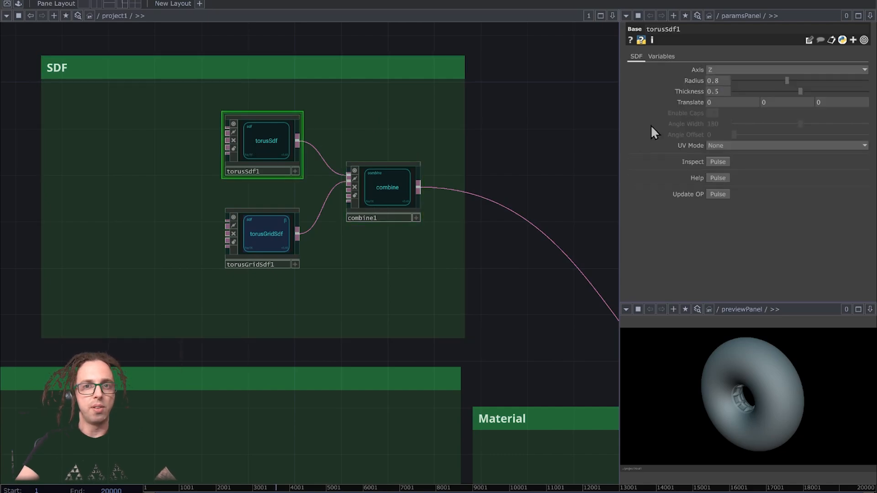
right_click(692, 78)
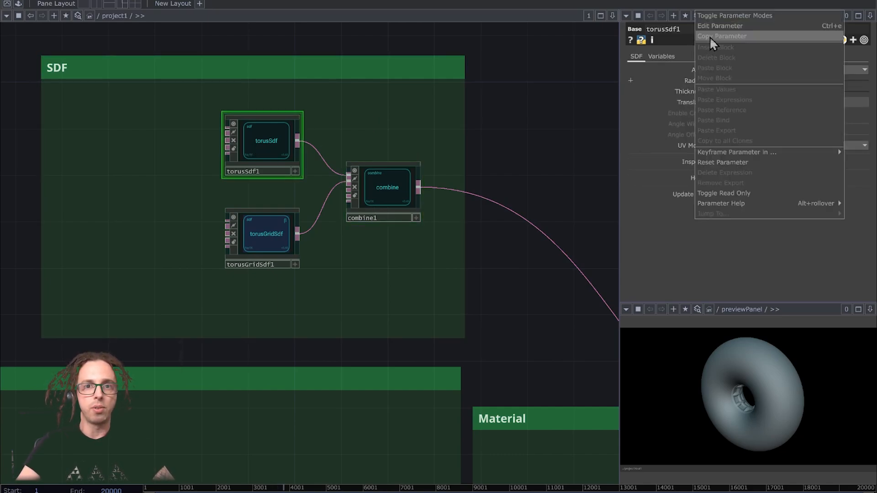
click(708, 37)
click(251, 234)
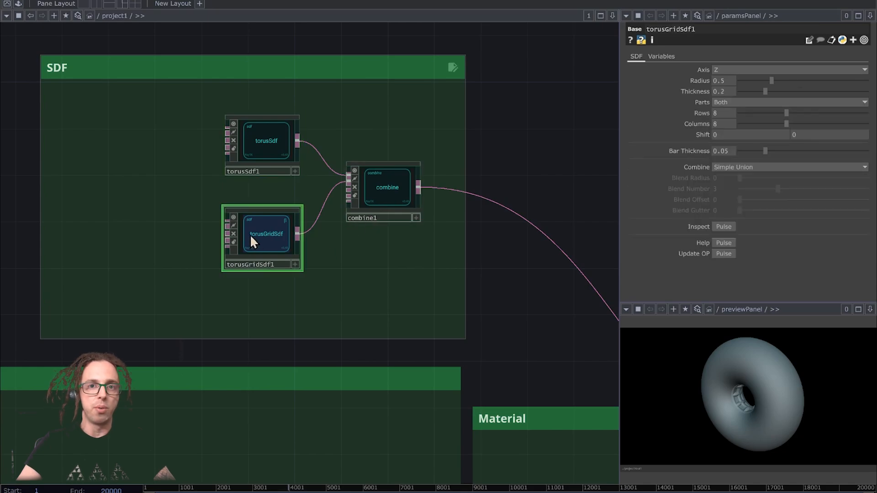
right_click(689, 81)
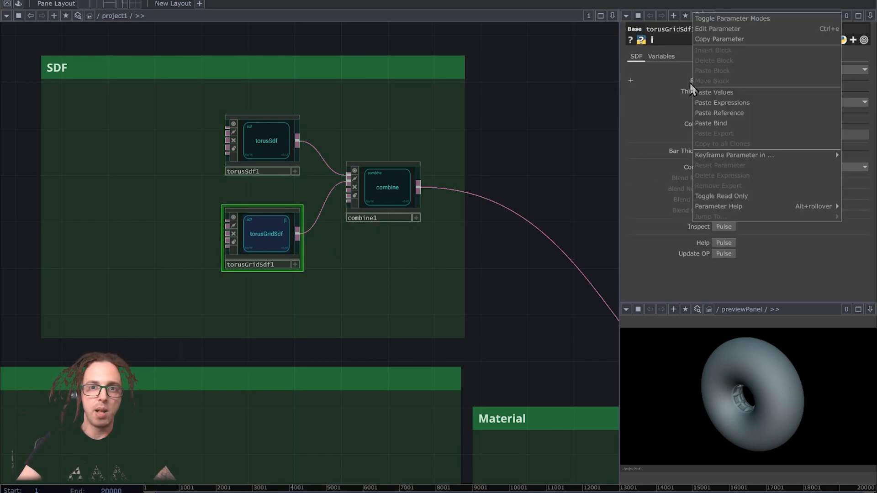
click(751, 113)
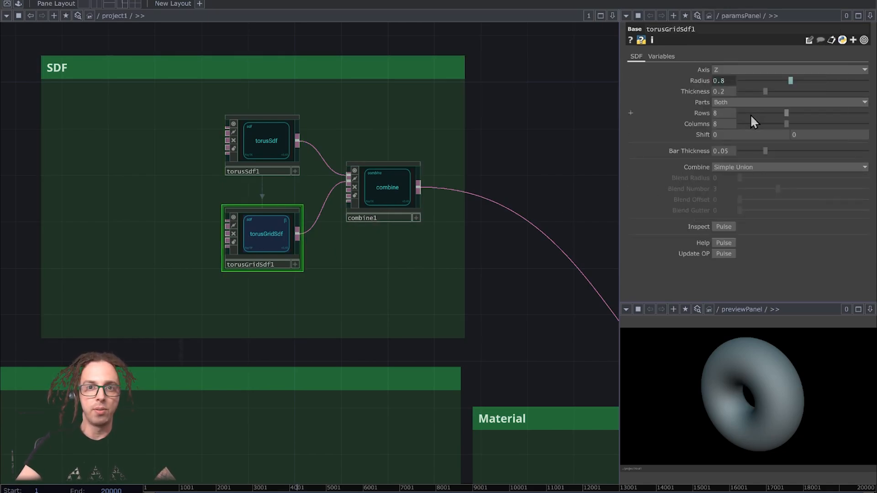
Step: Link the torusGridSdf thickness to the torusSdf thickness with a pasted parameter reference
click(274, 152)
right_click(678, 92)
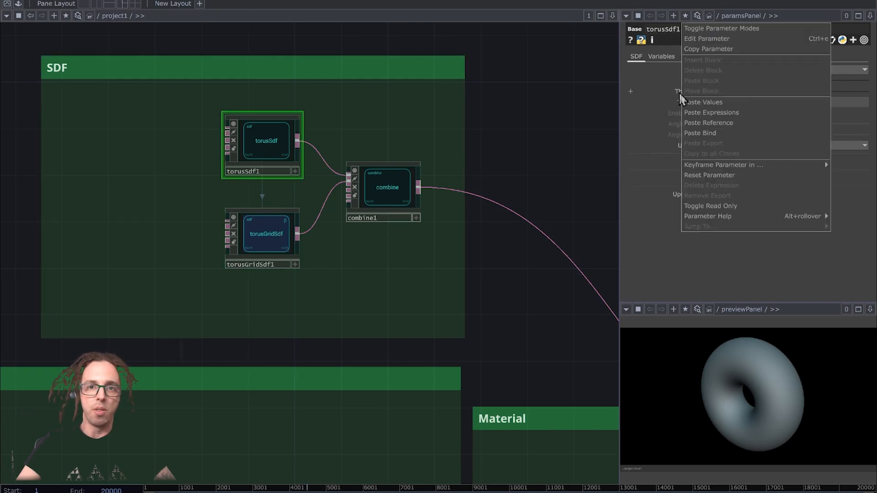
click(713, 49)
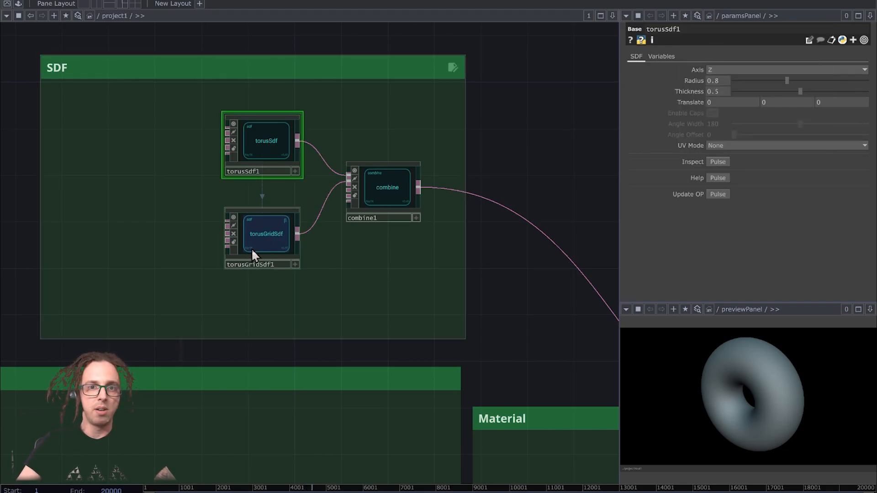
click(264, 241)
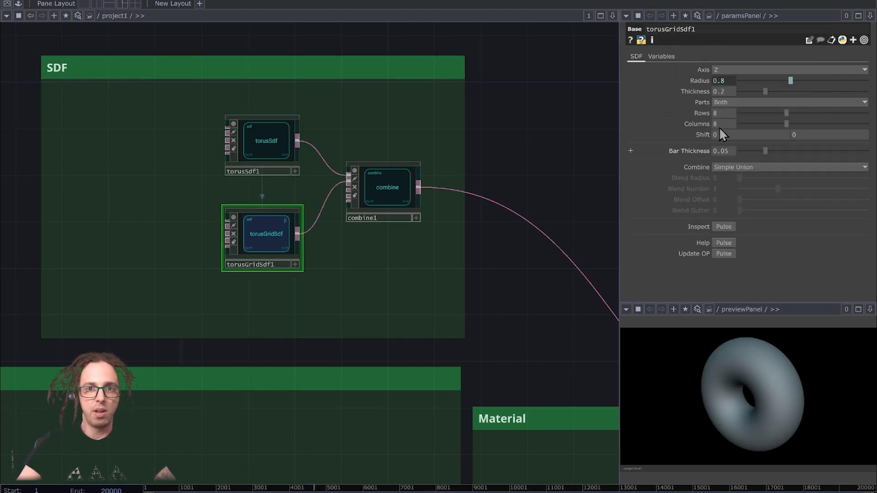
right_click(683, 90)
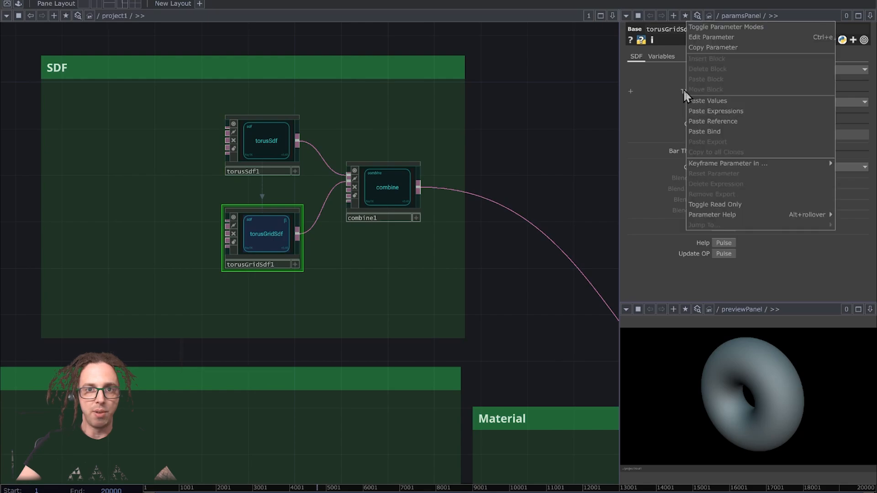
click(725, 121)
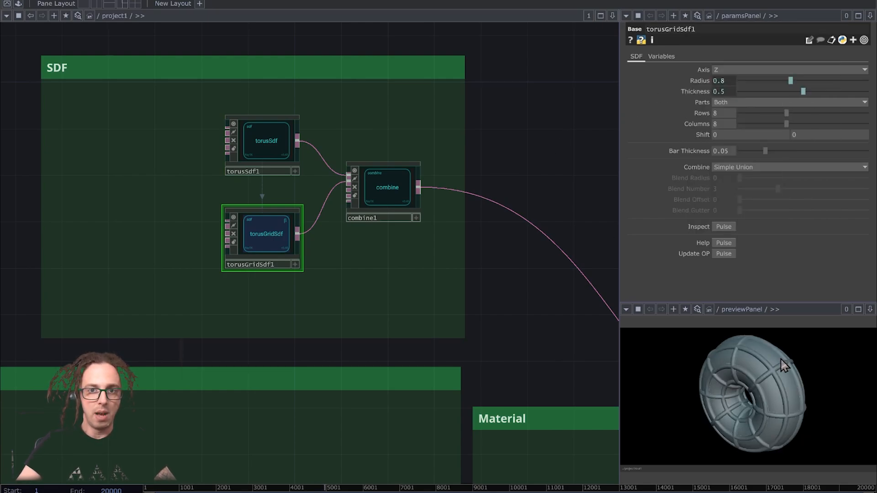
Step: Try a different torusSdf radius to test the link to the grid, and undo the change
click(275, 137)
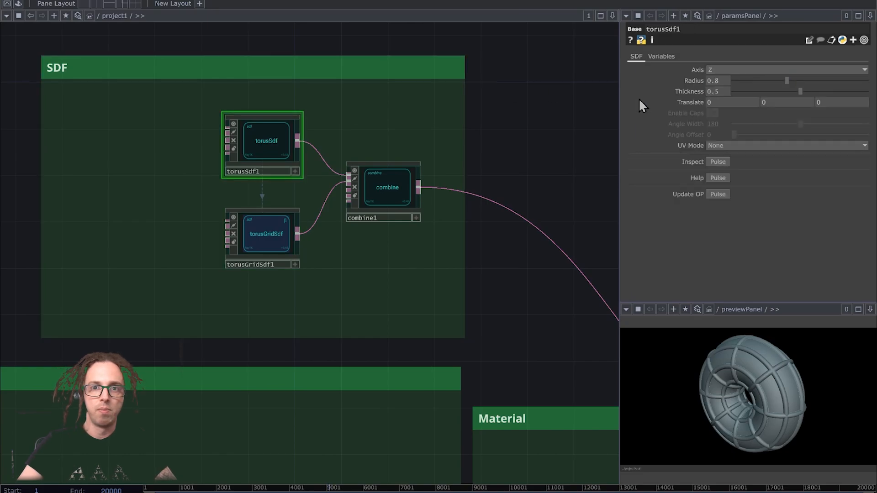
drag(784, 80, 828, 127)
key(ctrl+z)
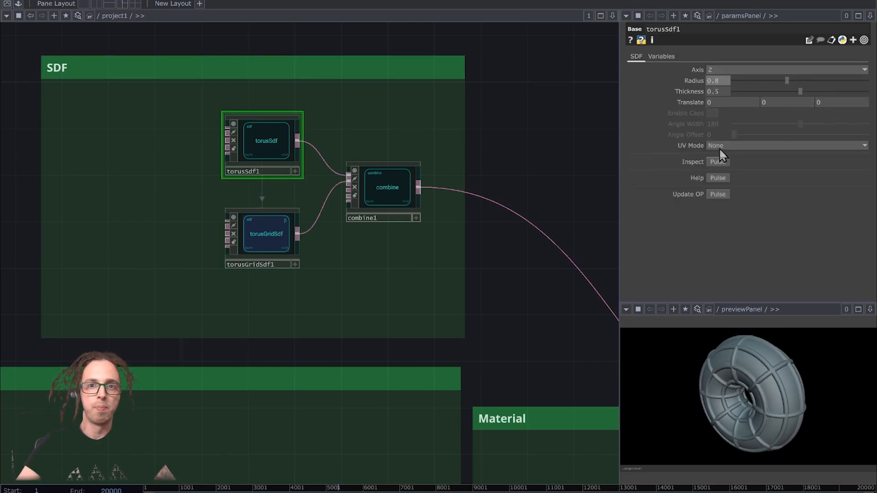
Step: Set the torusGridSdf bar thickness to 0.02 and its columns to 12
click(266, 230)
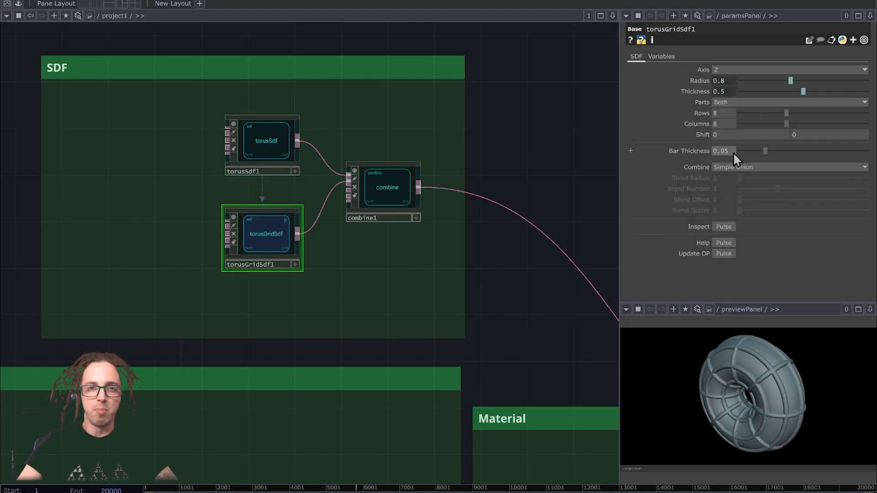
middle_drag(732, 162, 718, 162)
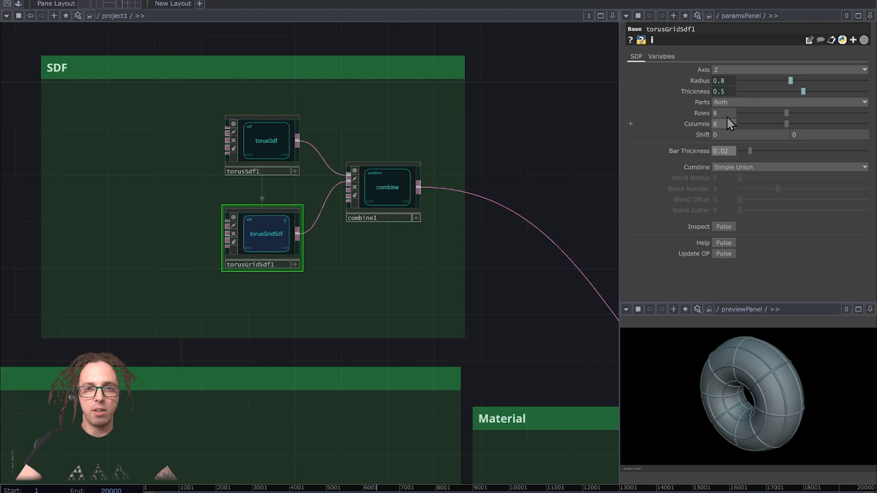
text(12)
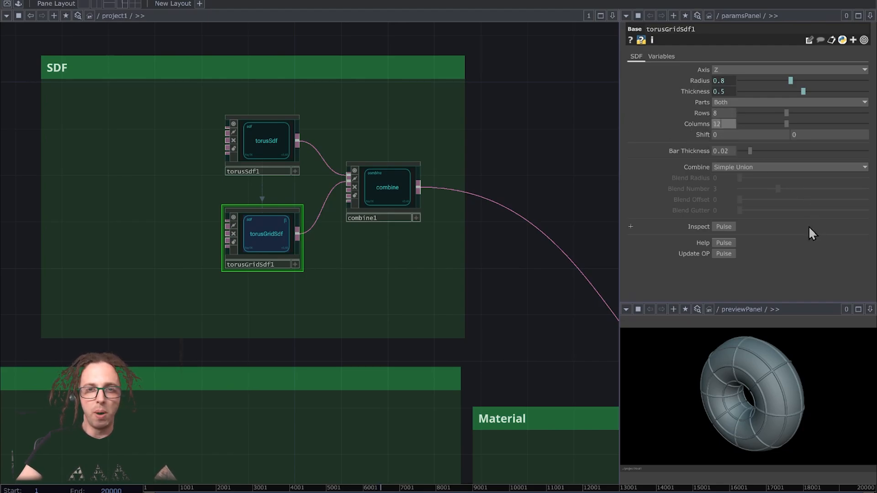
key(Tab)
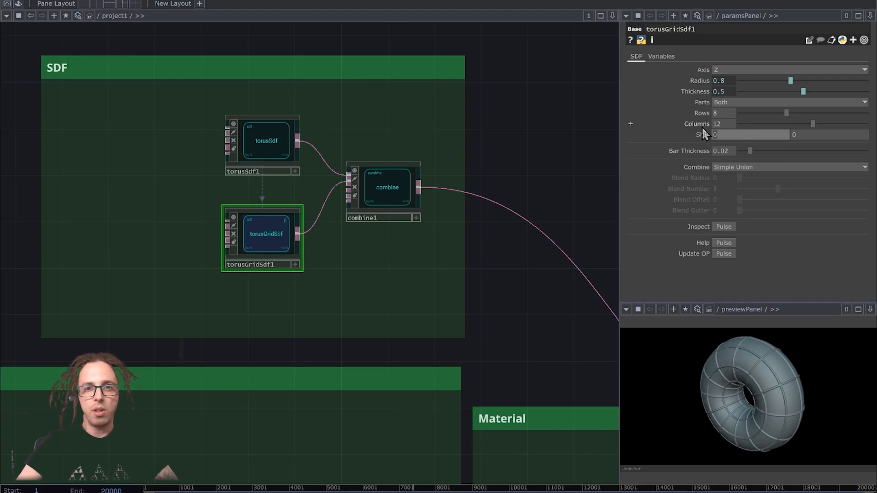
Step: Try out both Shift values of torusGridSdf and return them to 0
mouse_move(725, 134)
middle_down()
mouse_move(714, 133)
mouse_move(734, 133)
mouse_move(725, 134)
middle_up()
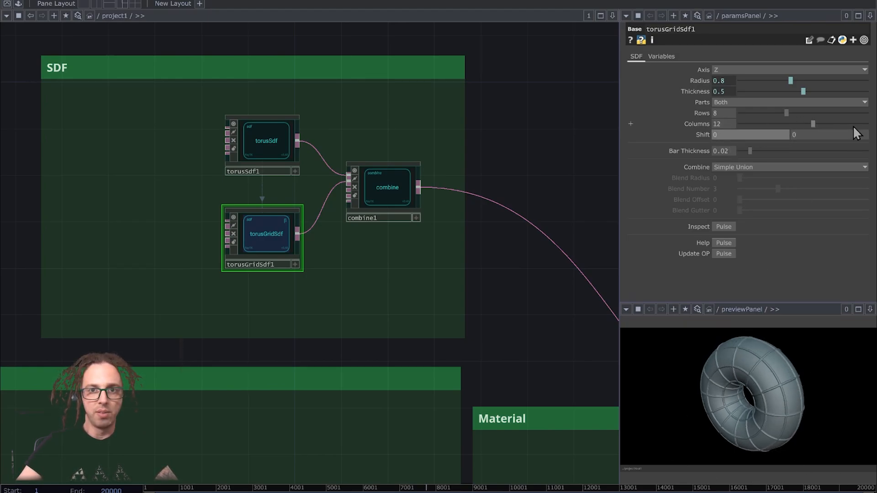
mouse_move(808, 134)
middle_down()
mouse_move(806, 126)
mouse_move(788, 125)
mouse_move(820, 126)
mouse_move(805, 126)
middle_up()
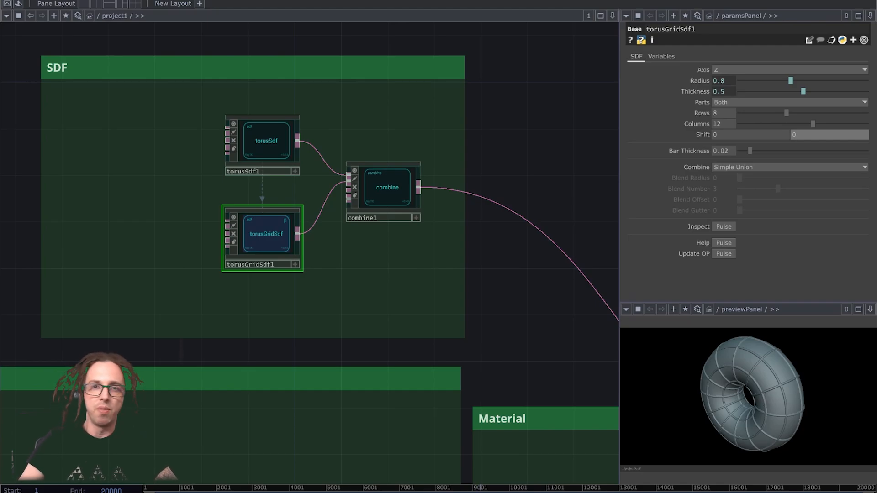
Step: Set the Parts option of torusGridSdf to Rows Only
click(262, 137)
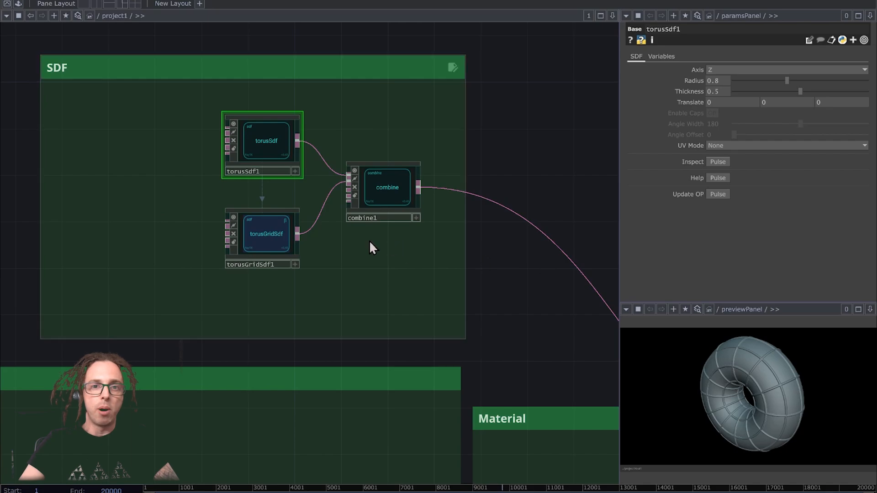
click(259, 228)
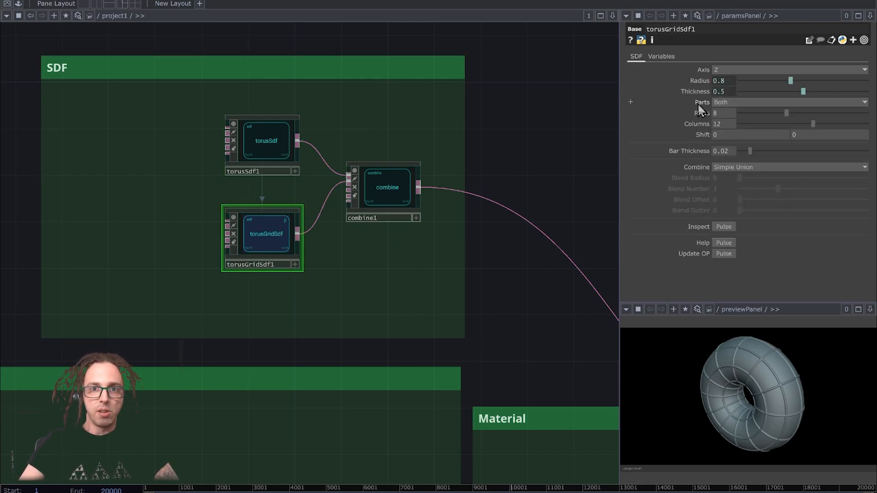
click(730, 102)
click(725, 124)
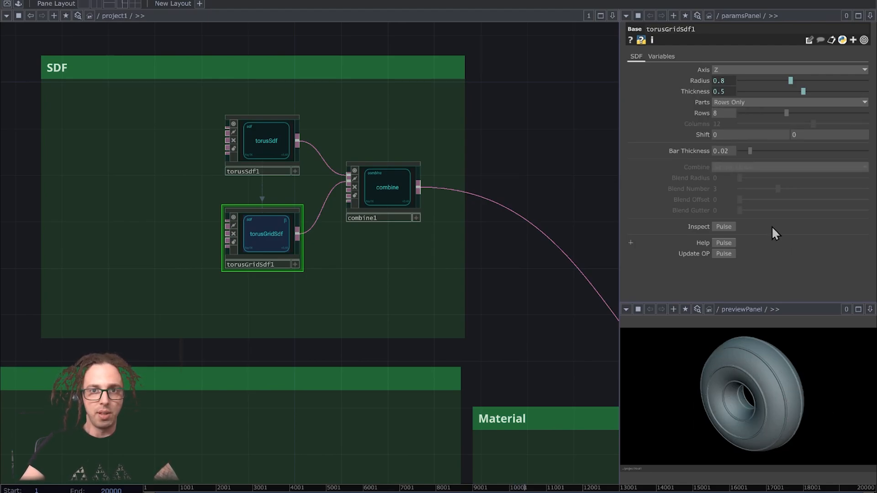
Step: Try the Columns Only option for the Parts of torusGridSdf, and set Parts to Both
click(763, 102)
click(727, 132)
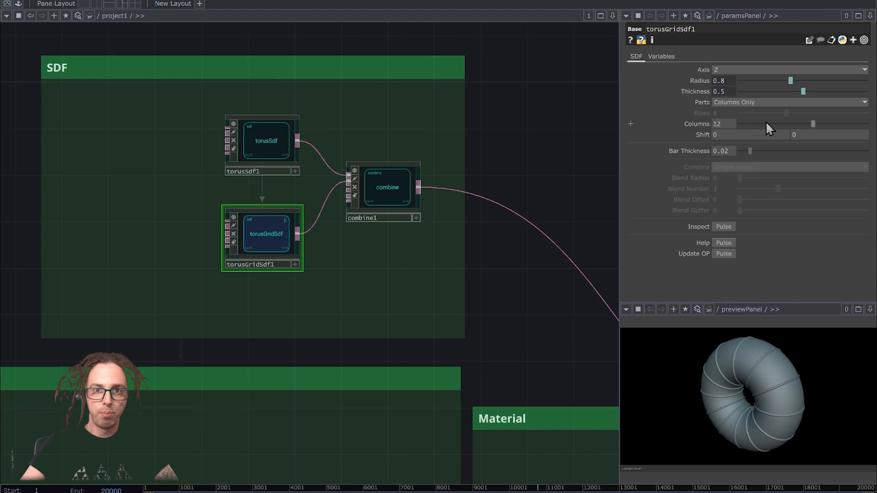
click(747, 102)
click(728, 112)
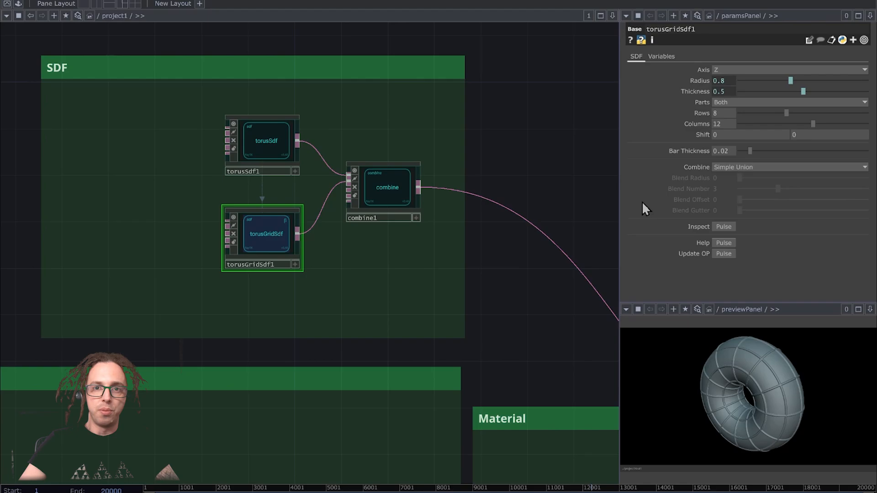
Step: Try combining the torusGridSdf rows and columns with Smooth Union at a Blend Radius of about 0.171
click(797, 167)
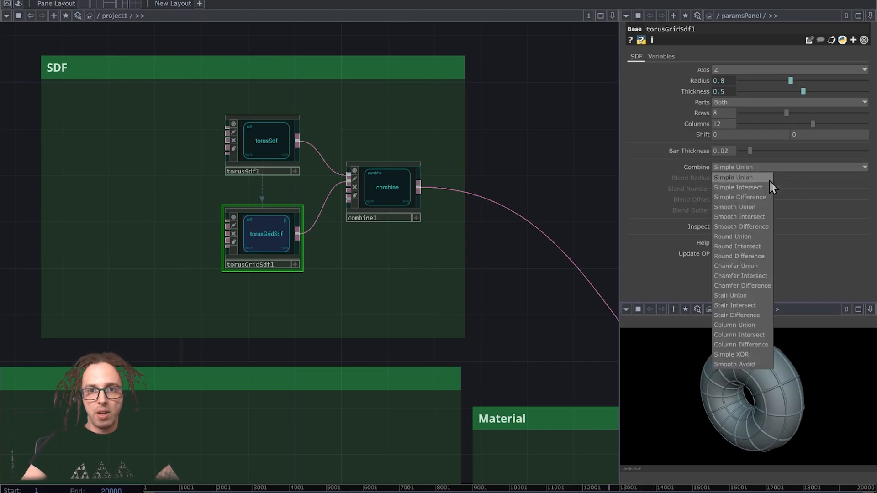
click(737, 208)
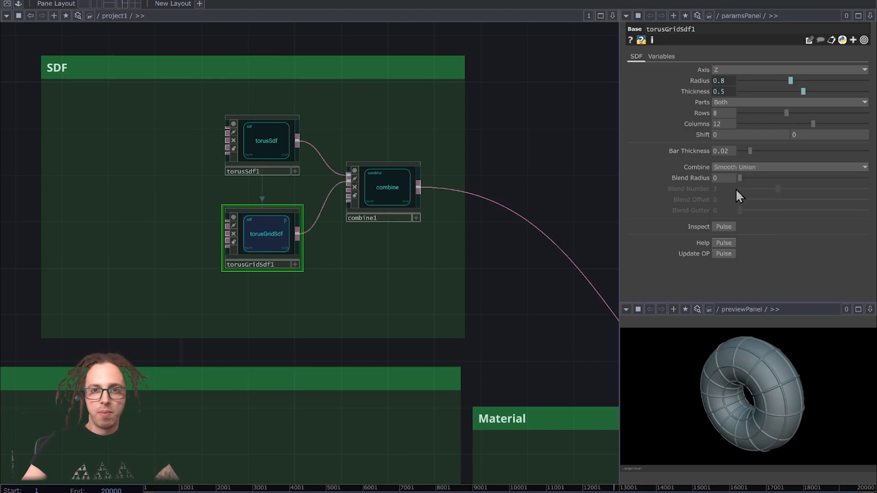
drag(746, 184, 760, 202)
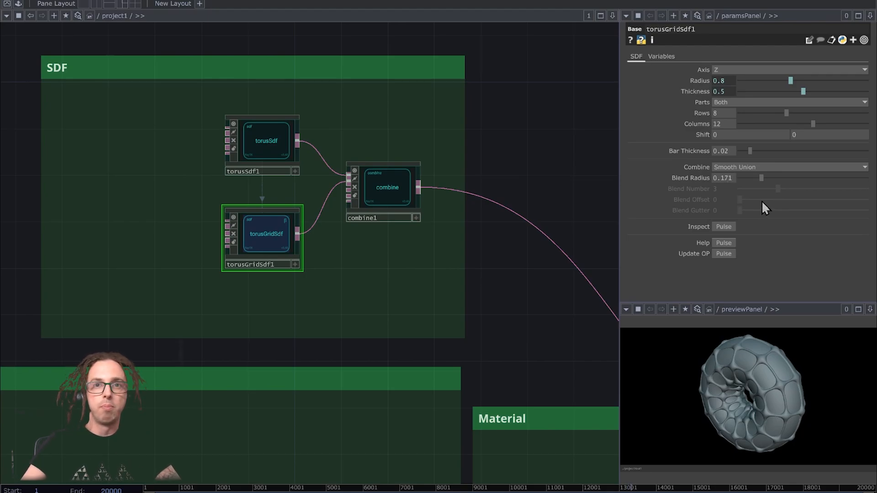
Step: Try Smooth Union on the combine operator with a Radius of about 0.036
click(389, 192)
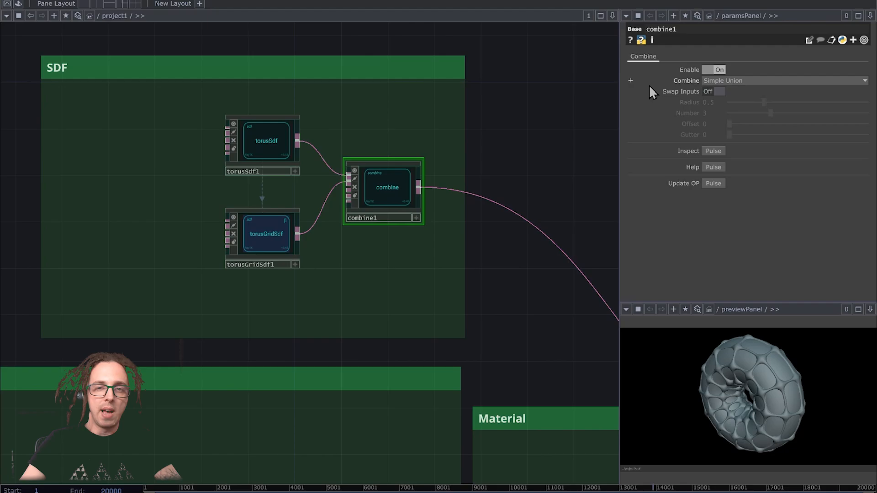
click(733, 80)
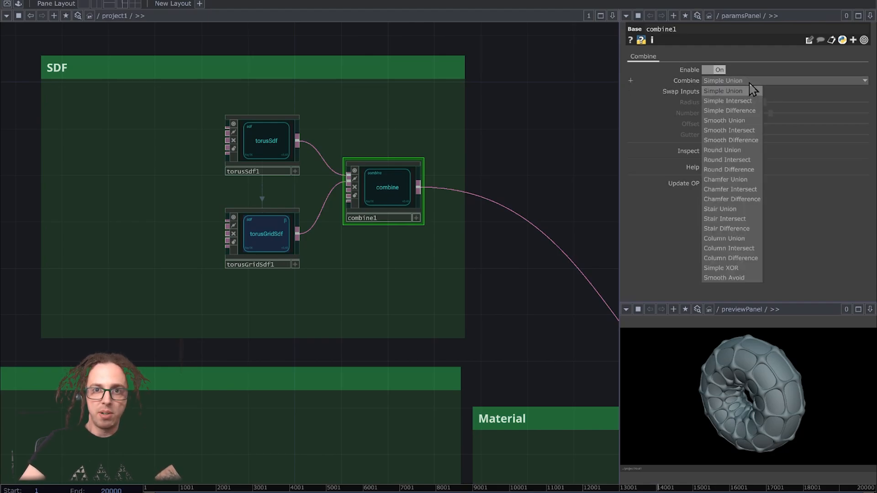
click(731, 120)
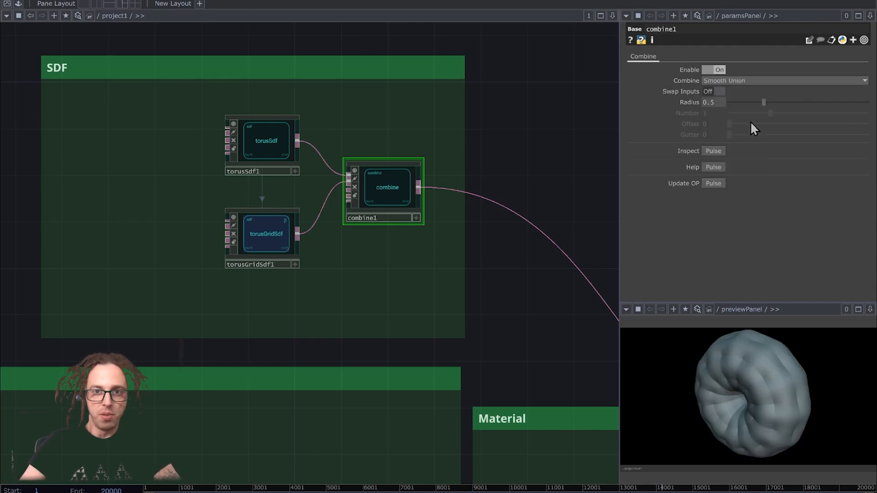
drag(763, 102, 715, 109)
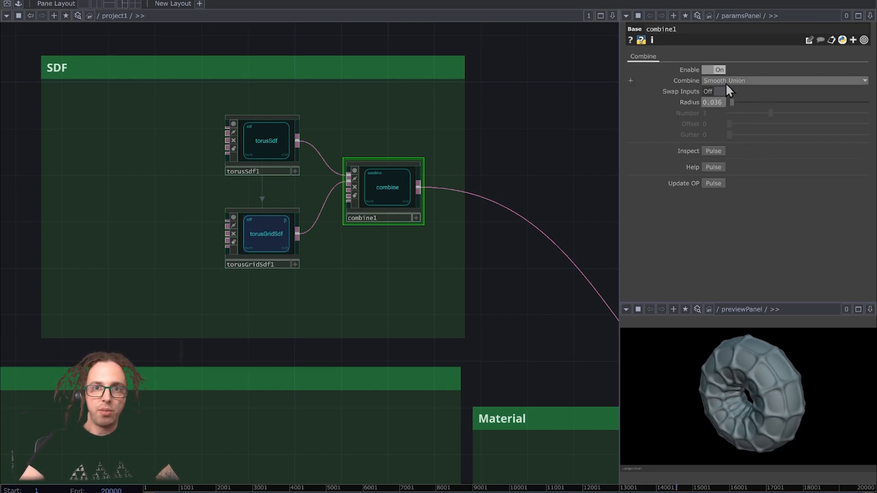
Step: Switch the combine operator to Stair Union and examine the torus surface up close in the preview
click(749, 79)
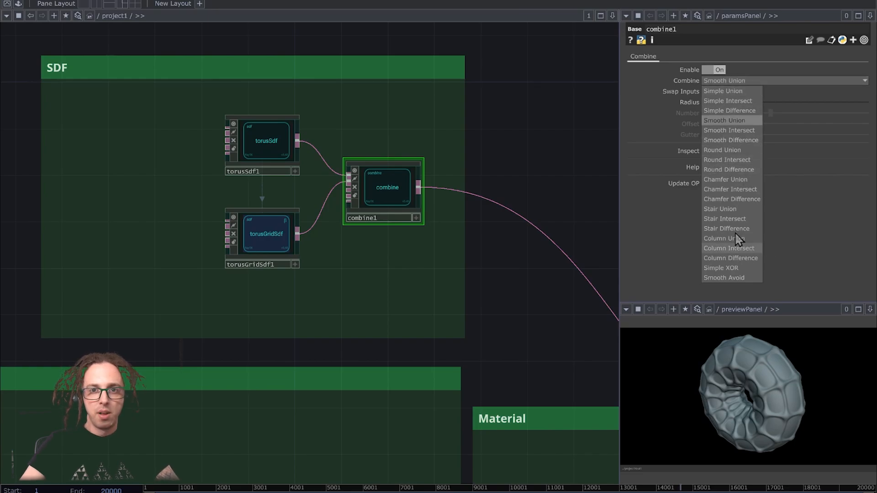
click(724, 209)
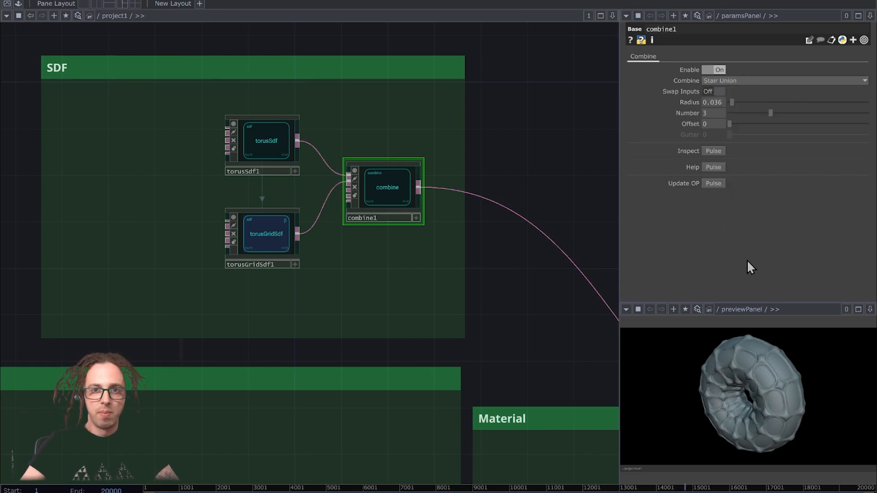
middle_drag(796, 429, 795, 365)
middle_drag(754, 402, 746, 358)
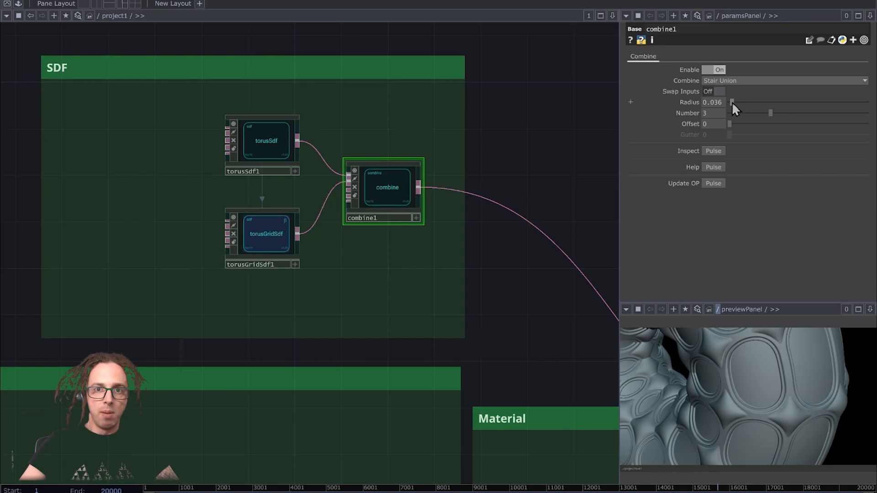
Step: Adjust the combine operator's Radius to about 0.158 and Number to about 4.09, trying out Offset and returning it to 0
drag(731, 103, 861, 121)
drag(796, 131, 777, 373)
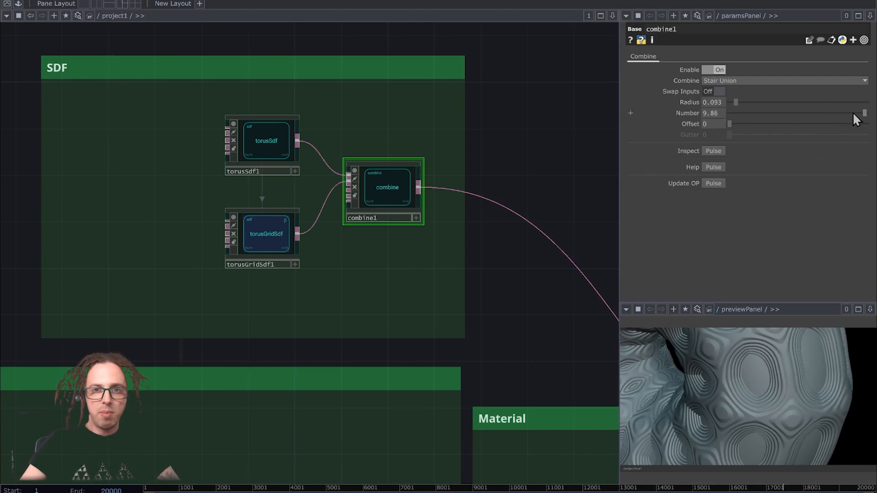
drag(853, 113, 786, 119)
mouse_move(736, 102)
mouse_down()
mouse_move(746, 111)
mouse_move(722, 115)
mouse_move(731, 114)
mouse_up()
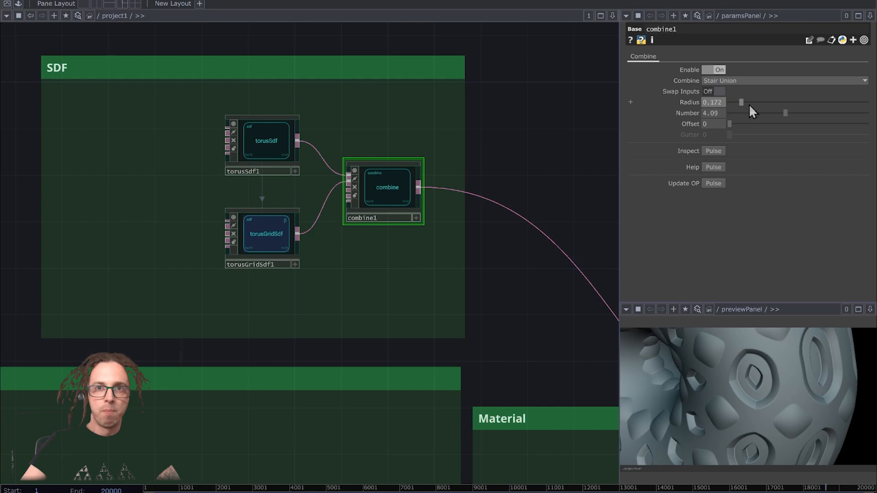
drag(740, 105, 740, 104)
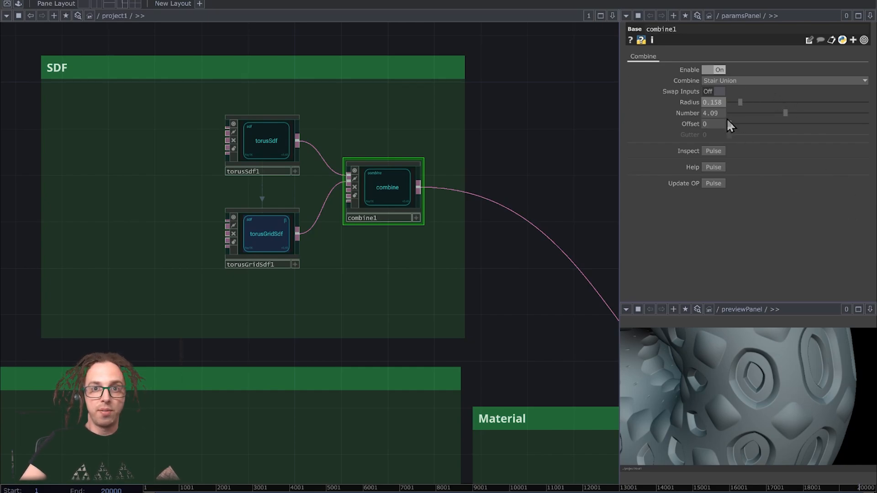
drag(729, 123, 686, 154)
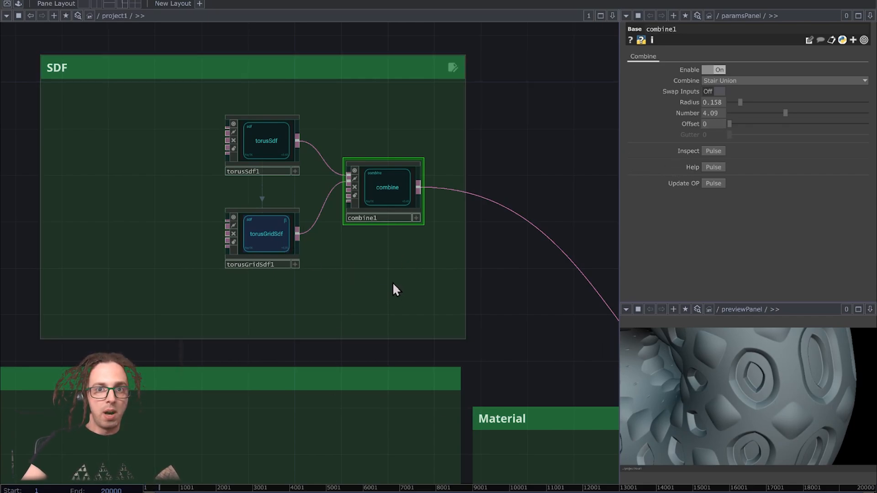
Step: Set torusGridSdf to combine by Stair Union with a Blend Radius of about 0.151 and a Blend Number of 3
click(278, 236)
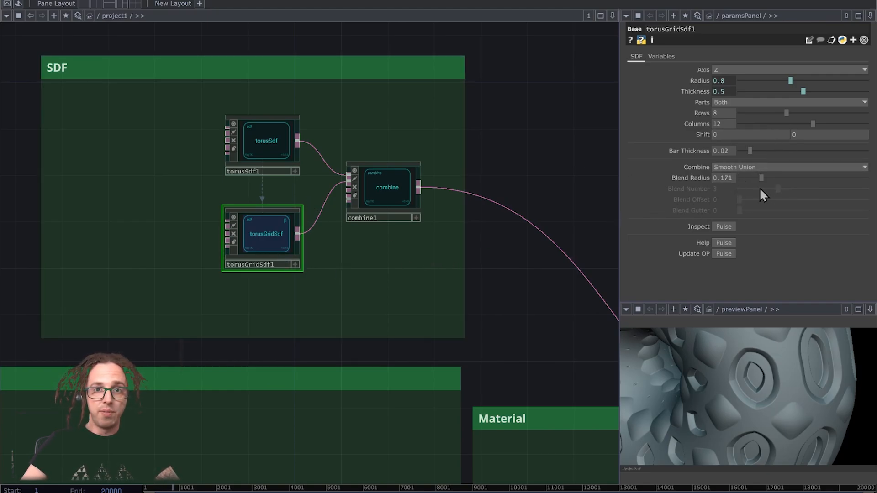
drag(761, 179, 740, 182)
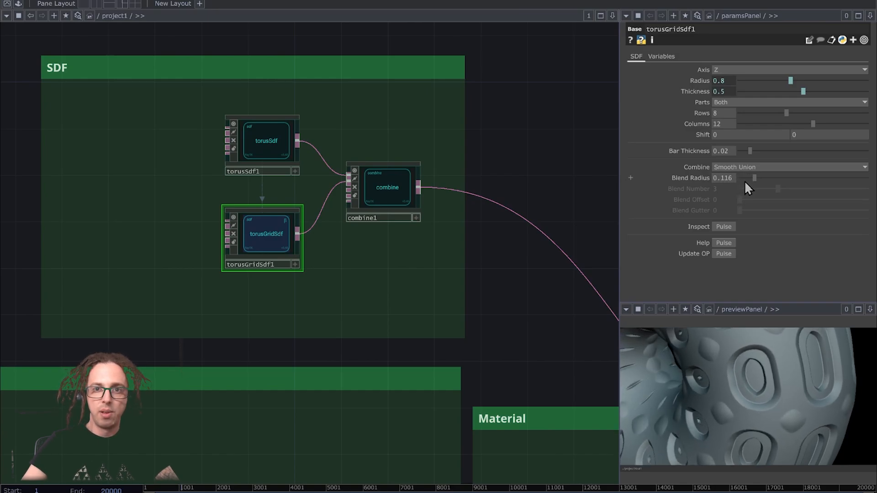
click(747, 167)
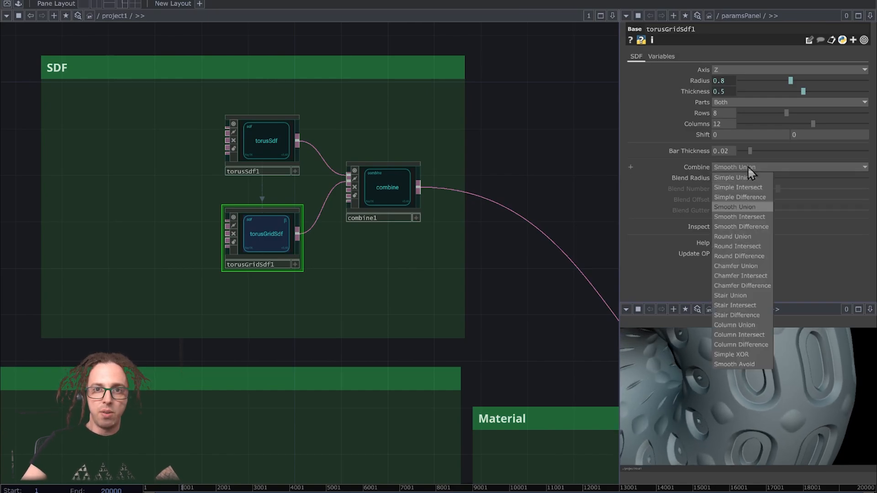
click(744, 296)
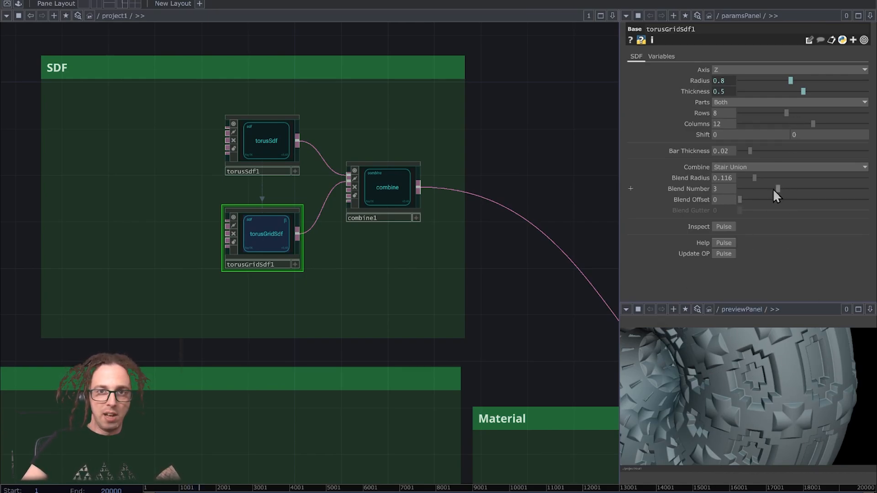
mouse_move(774, 190)
mouse_down()
mouse_move(857, 190)
mouse_move(777, 207)
mouse_up()
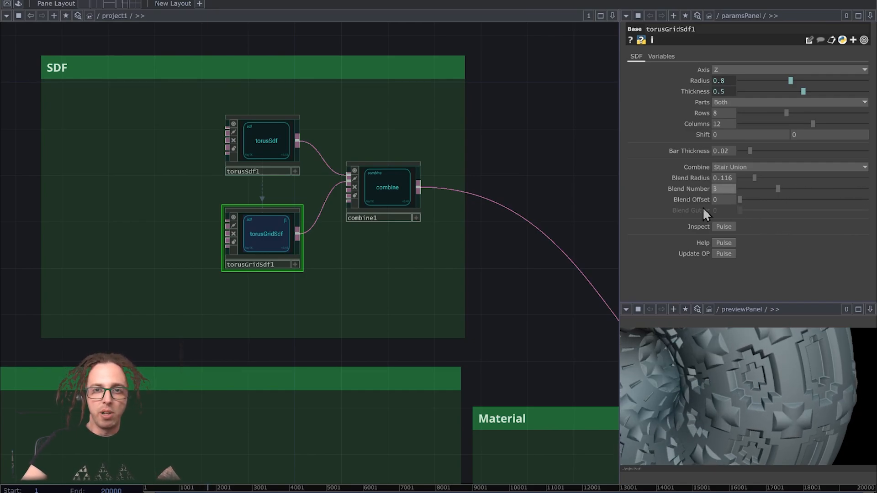
drag(757, 177, 738, 231)
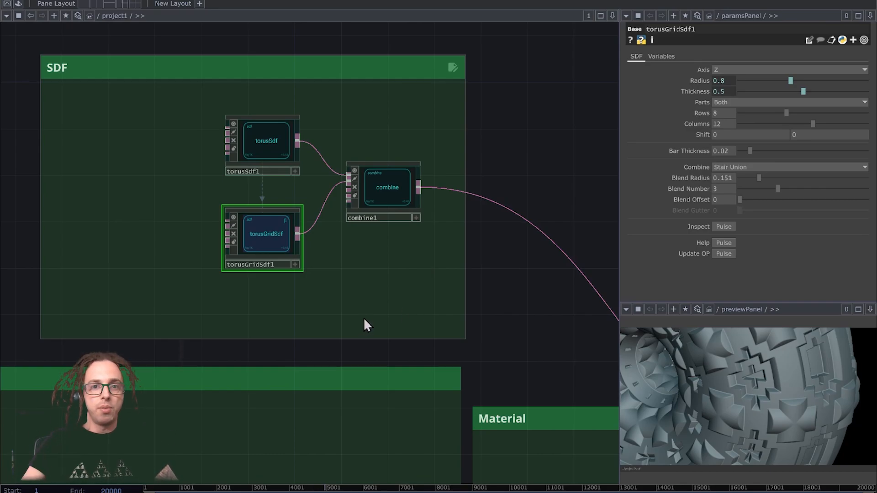
Step: Add a RayTK assignColor operator and wire it between the combine operator and its downstream connection
key(alt+r)
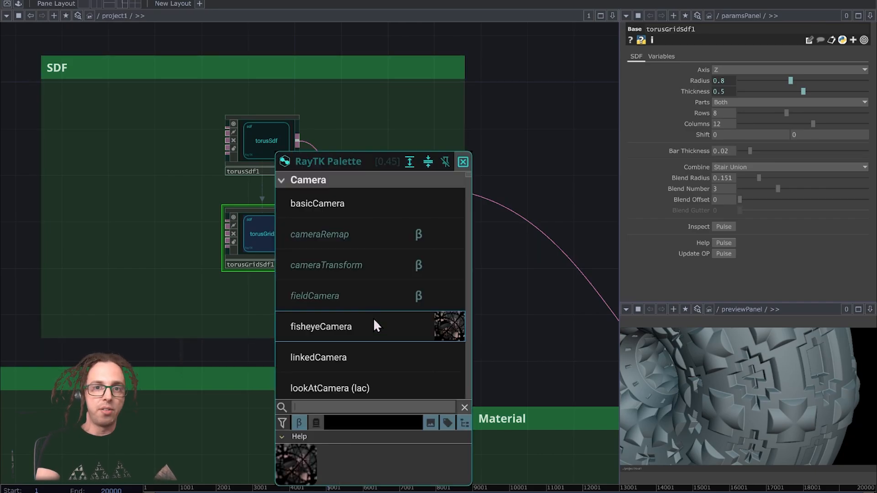
text(ass)
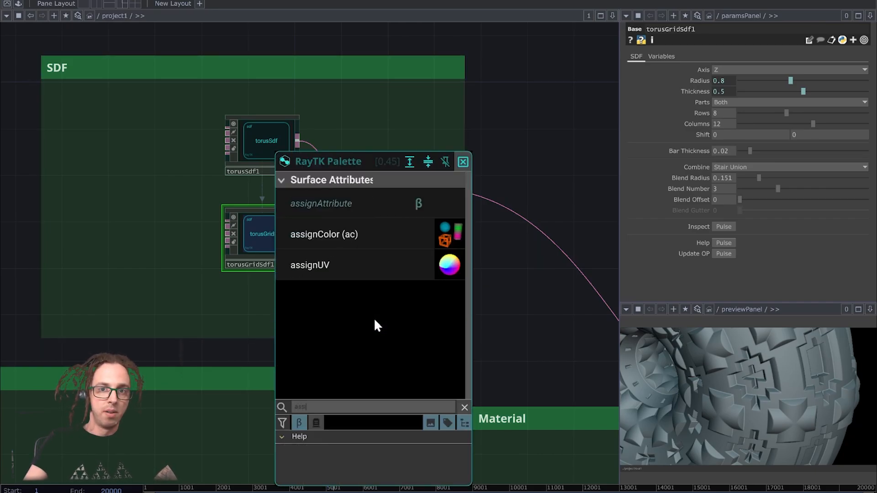
click(358, 226)
click(388, 301)
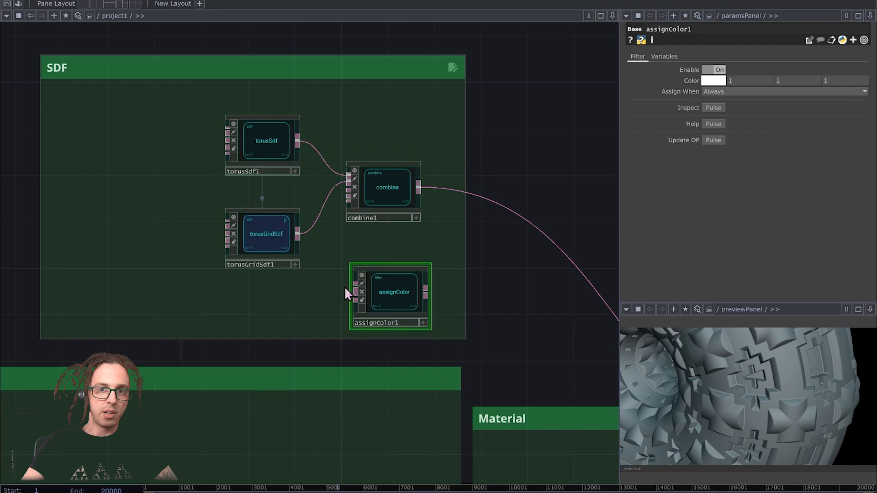
drag(354, 288, 429, 204)
drag(425, 293, 562, 250)
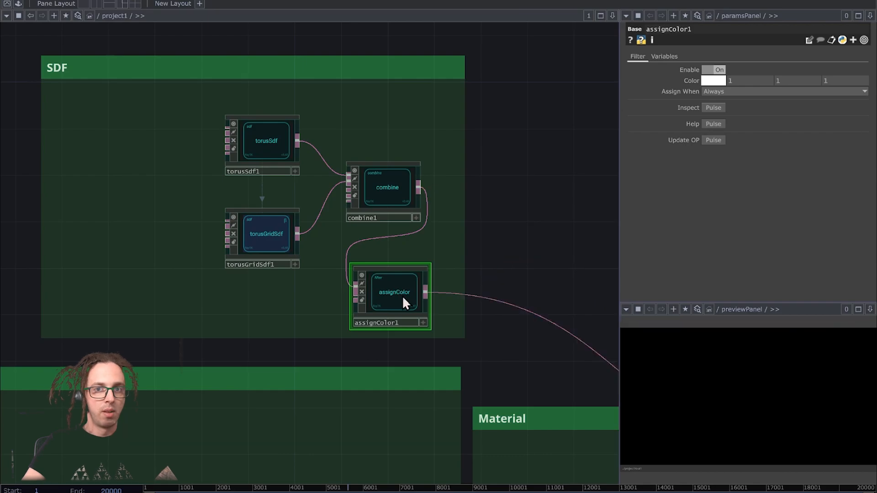
Step: Move assignColor down into the Color area and examine the coloured torus in the preview
scroll(799, 414, down, 5)
drag(401, 292, 398, 433)
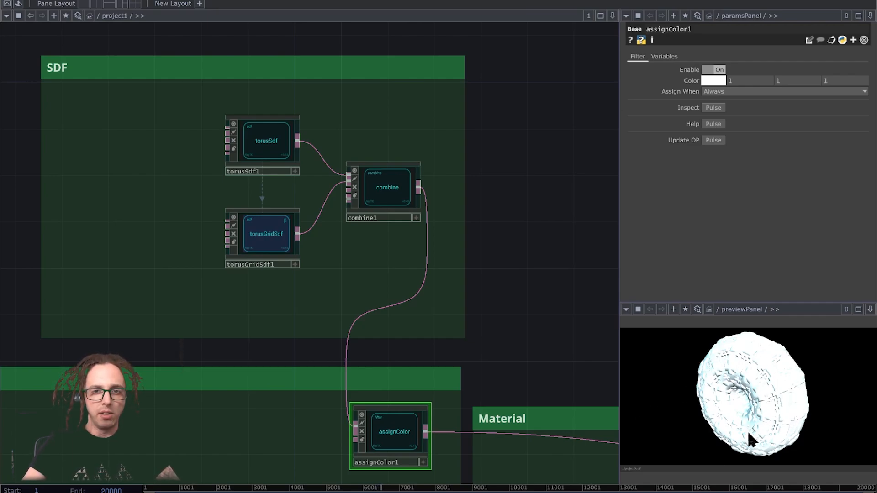
scroll(771, 402, up, 5)
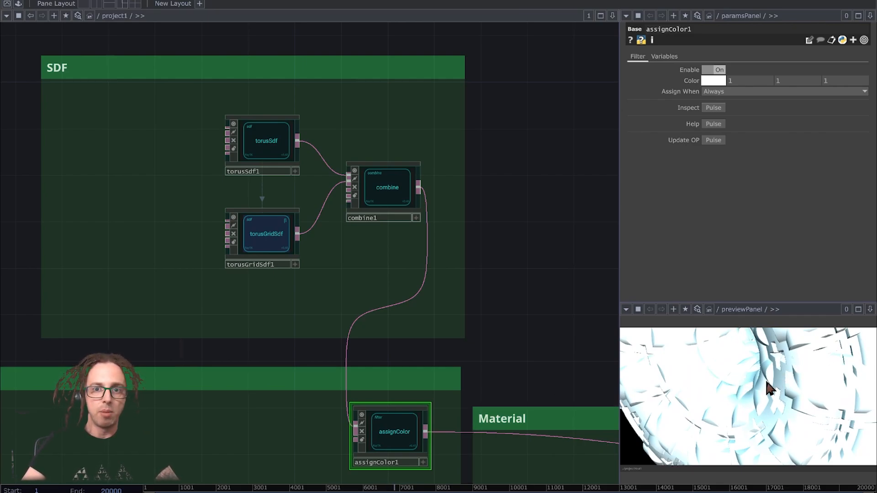
key(h)
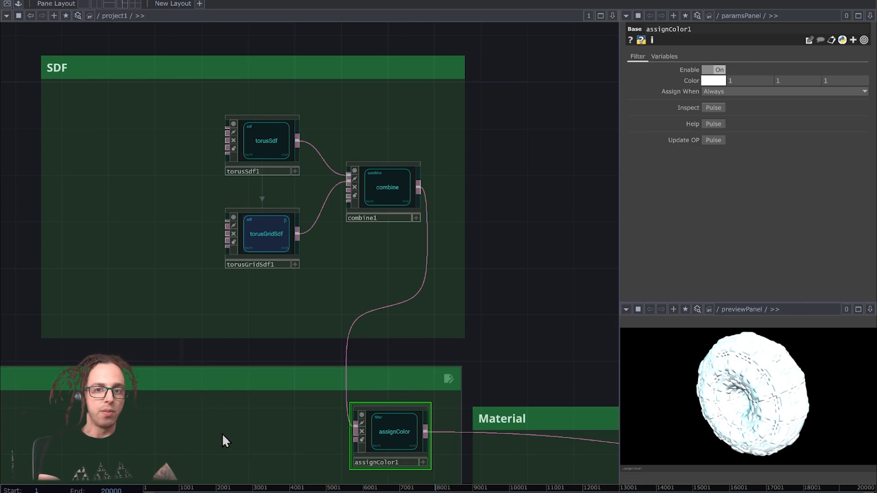
Step: Add a RayTK bandField operator in the Color area, wire it into the second input of assignColor, and space the two apart
key(alt+r)
text(band)
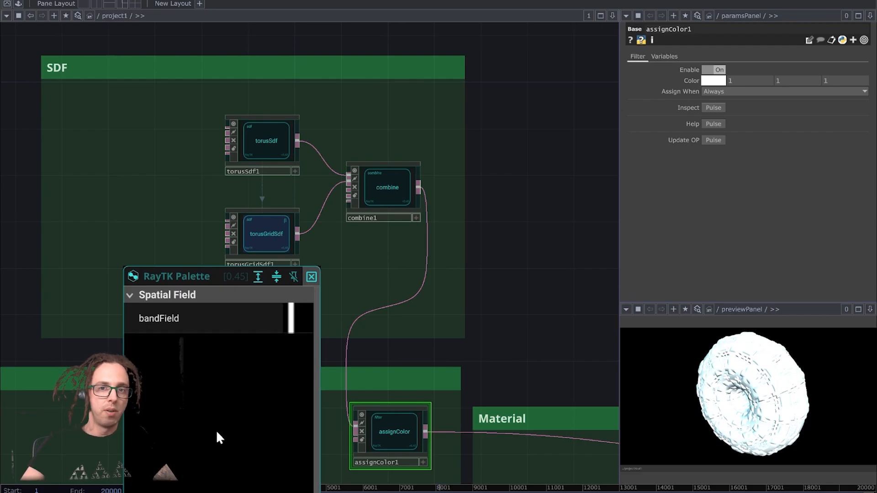
click(191, 320)
click(238, 451)
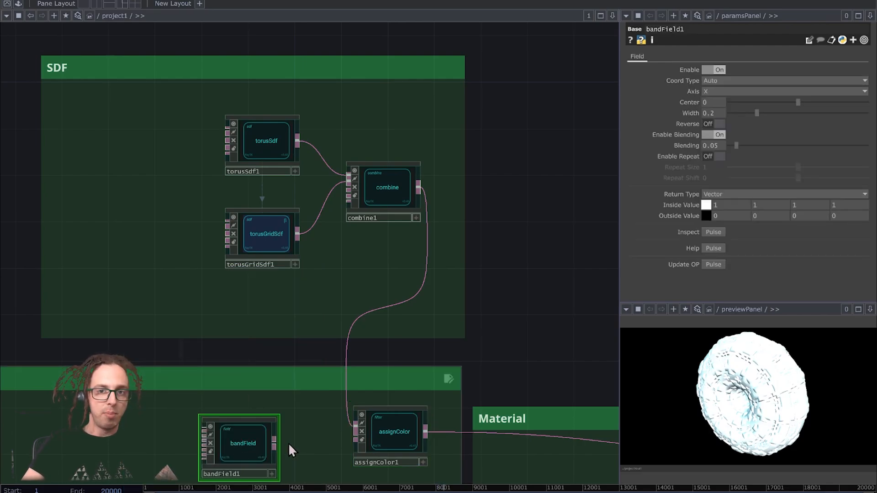
mouse_move(275, 444)
mouse_down()
mouse_move(352, 450)
mouse_move(356, 438)
mouse_up()
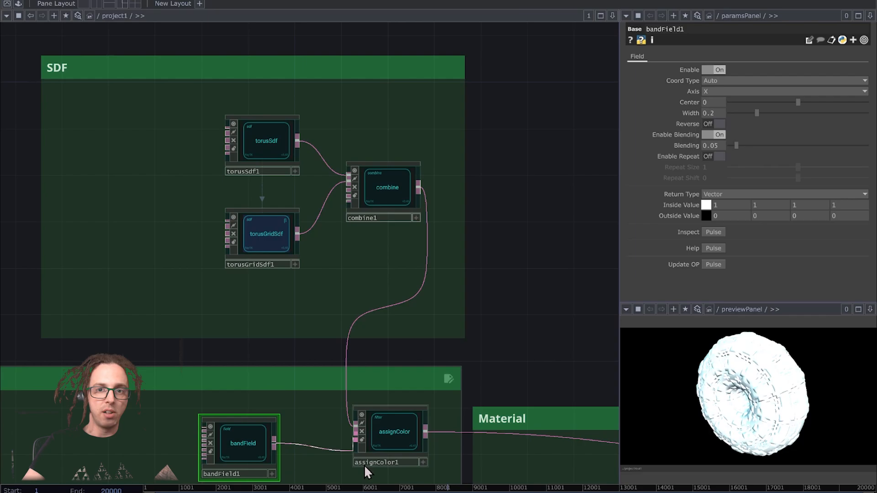
drag(197, 399, 365, 176)
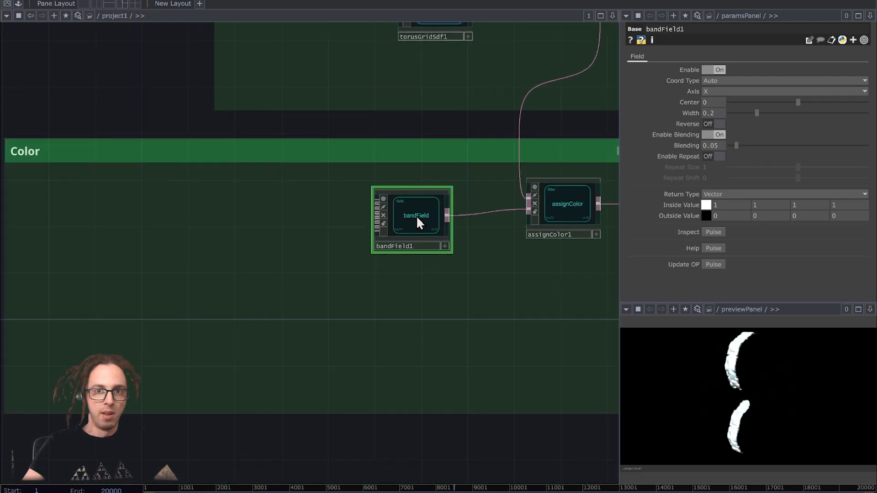
drag(417, 216, 233, 250)
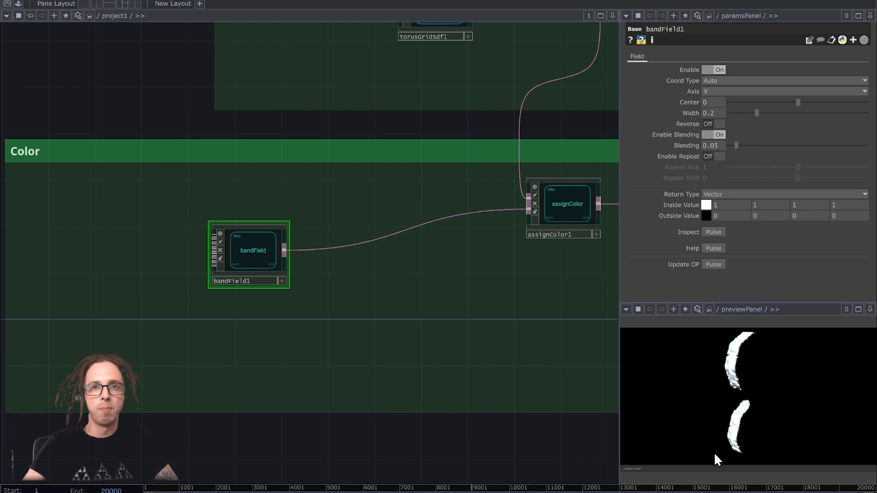
Step: Set the Outside Value colour of bandField1 to a dark grey of about 0.166
click(706, 216)
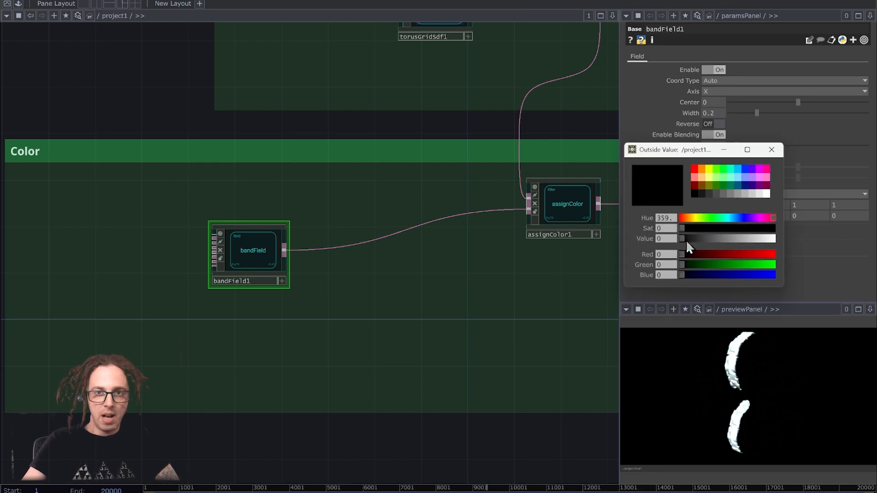
drag(686, 236, 698, 239)
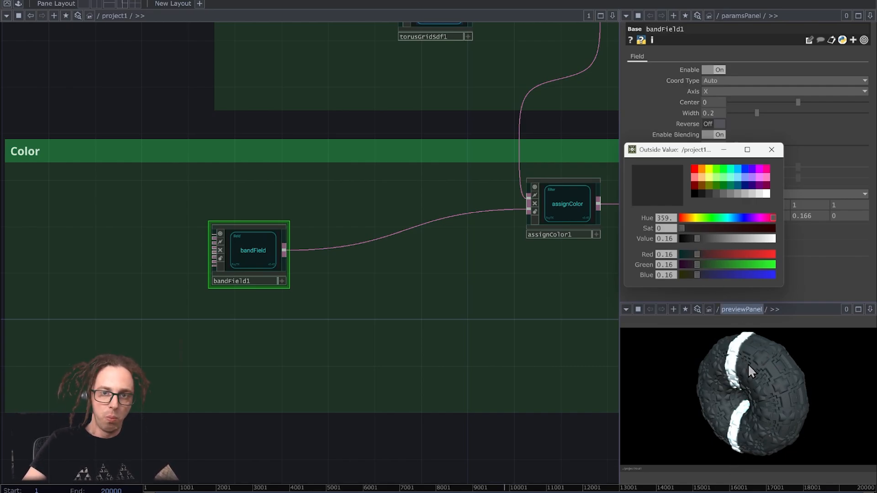
click(771, 149)
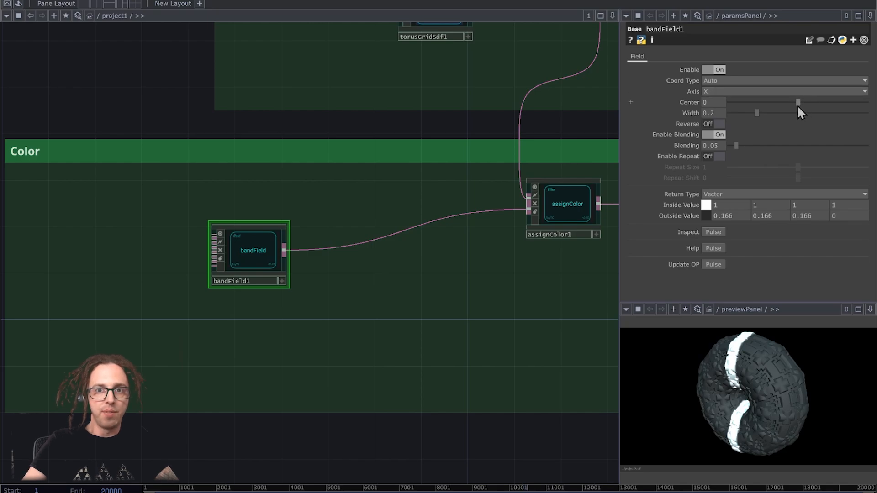
Step: Set bandField1's Axis to Z, Center to about 0.27, Width to about 0.129 and Blending to about 0.079
drag(797, 101, 740, 192)
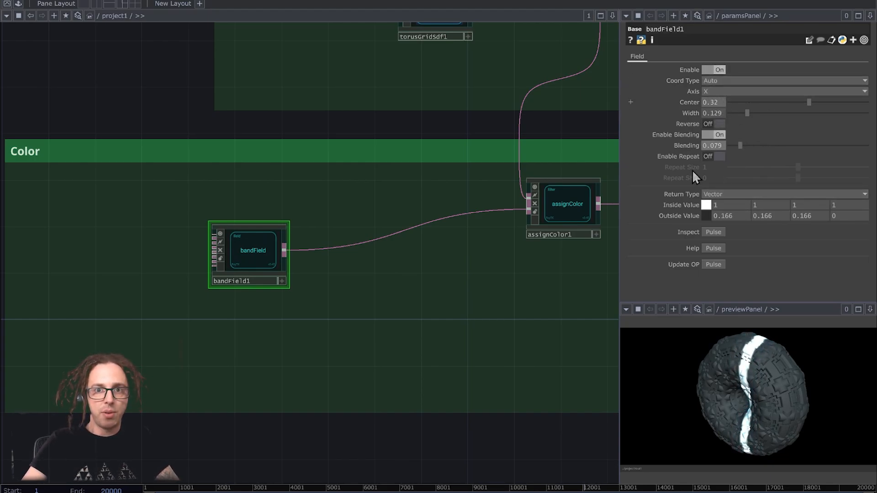
click(723, 91)
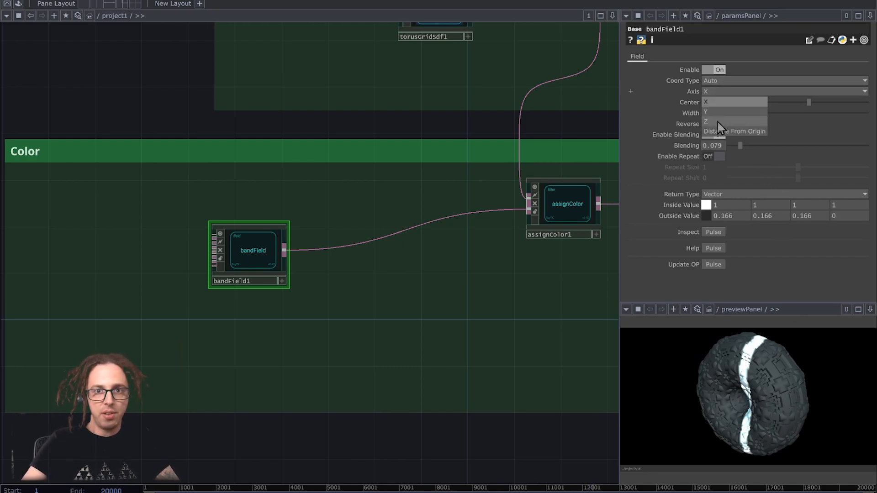
click(732, 123)
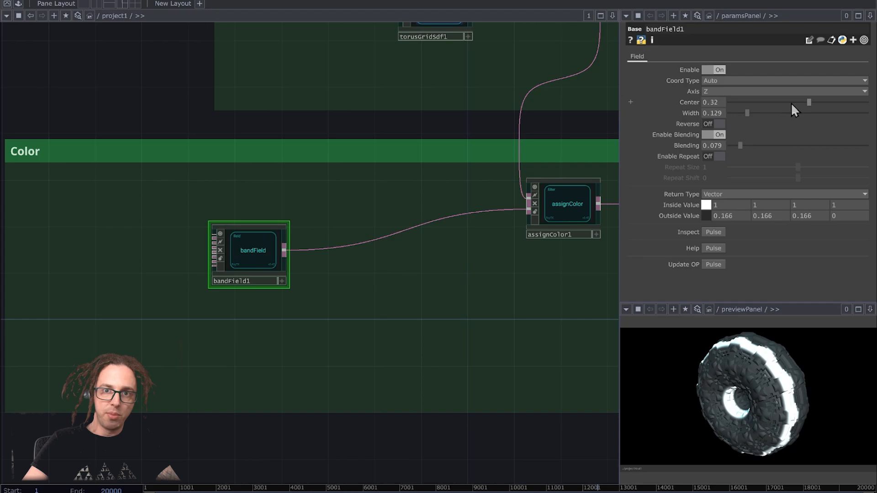
drag(818, 102, 808, 120)
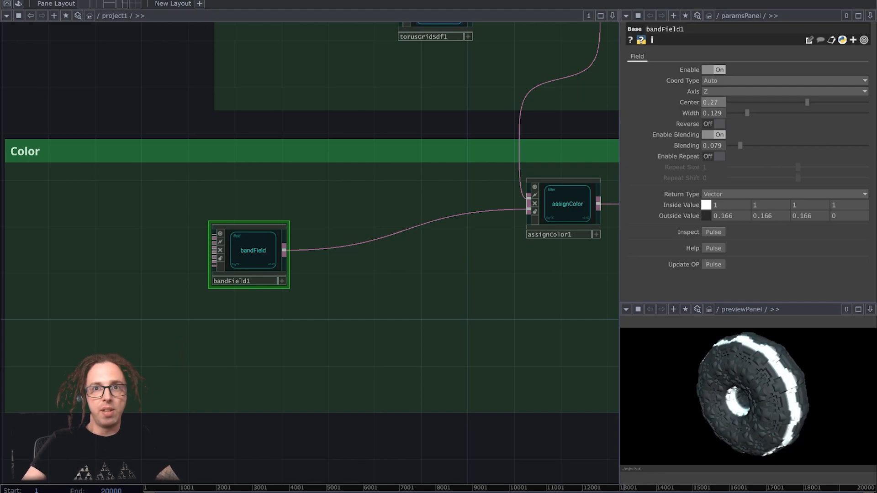
Step: Try repeating the bandField1 band along the X axis and shifting its Center
click(711, 157)
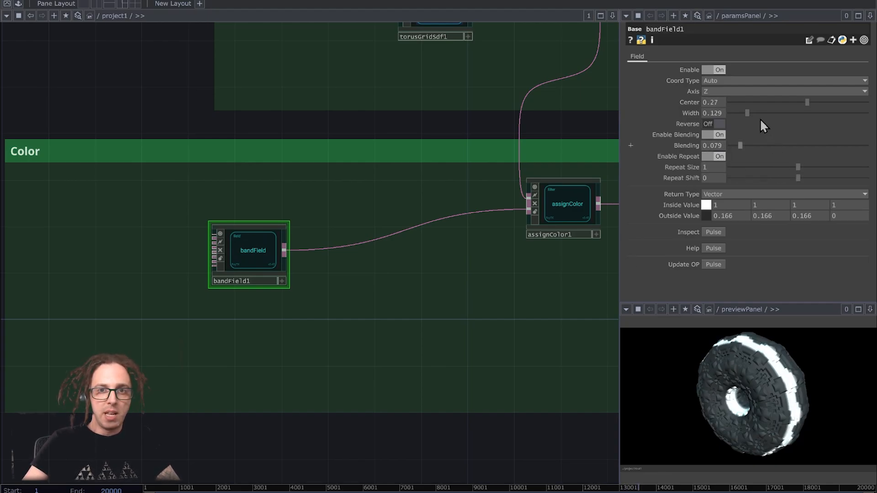
click(729, 93)
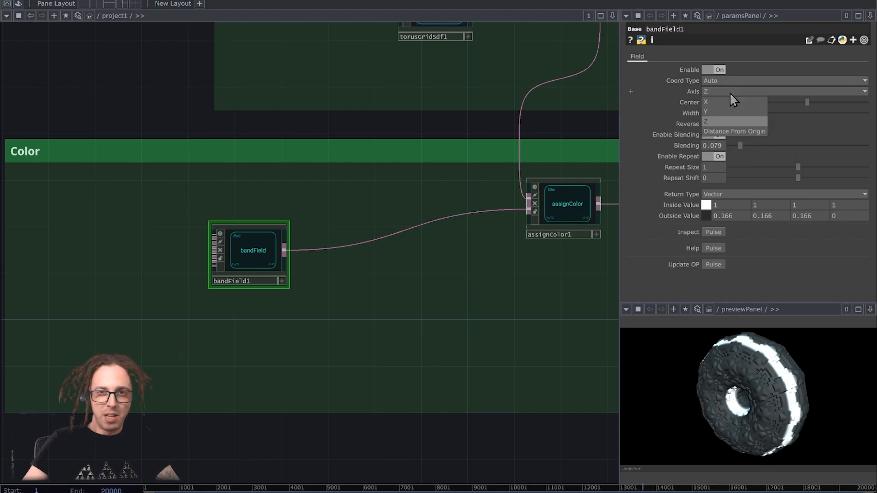
click(705, 102)
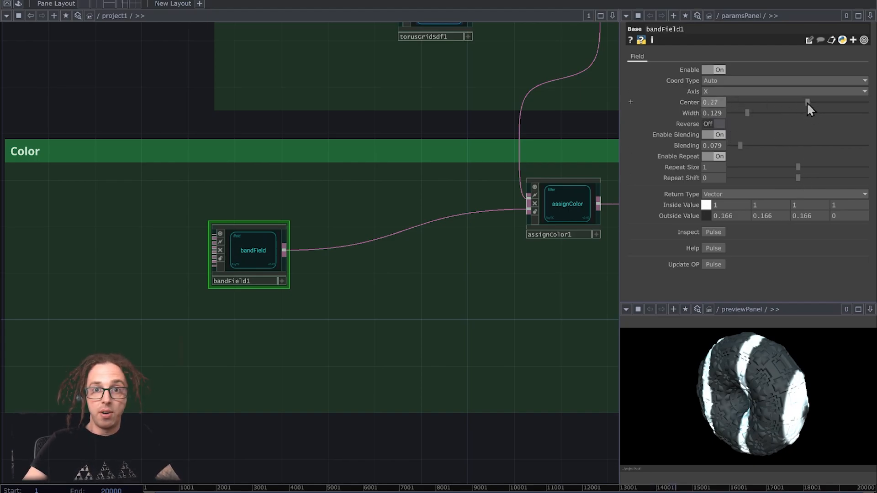
mouse_move(806, 102)
mouse_down()
mouse_move(789, 103)
mouse_move(843, 101)
mouse_move(781, 105)
mouse_move(816, 113)
mouse_up()
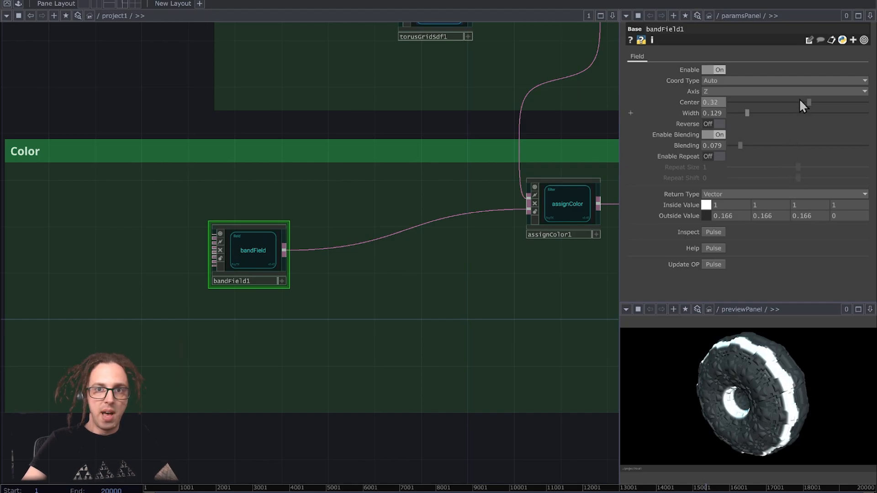
Step: Set the Center of bandField1's non-repeating Z-axis band to about 0.41
mouse_move(809, 102)
mouse_down()
mouse_move(764, 111)
mouse_move(818, 119)
mouse_move(786, 122)
mouse_move(823, 130)
mouse_move(791, 147)
mouse_move(819, 140)
mouse_move(816, 147)
mouse_move(814, 140)
mouse_up()
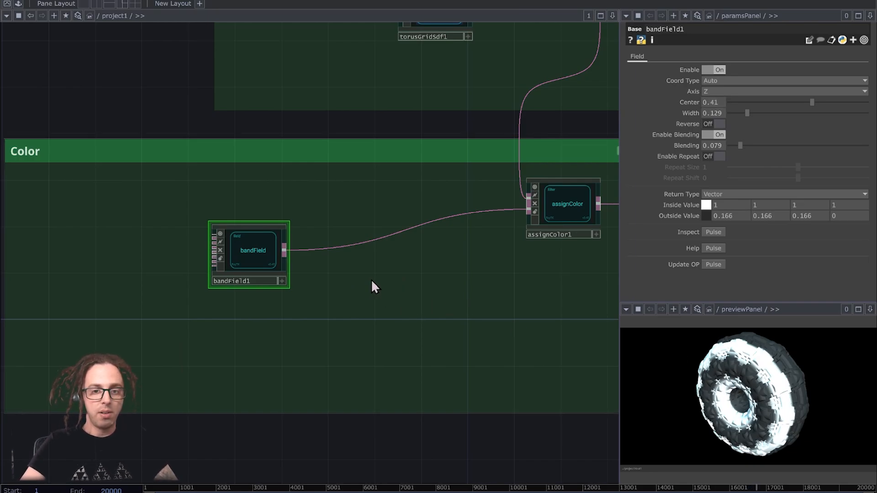
Step: Add a RayTK rotate operator between bandField1 and assignColor1 and route the band field through it into assignColor1's second input
key(alt+r)
text(rot)
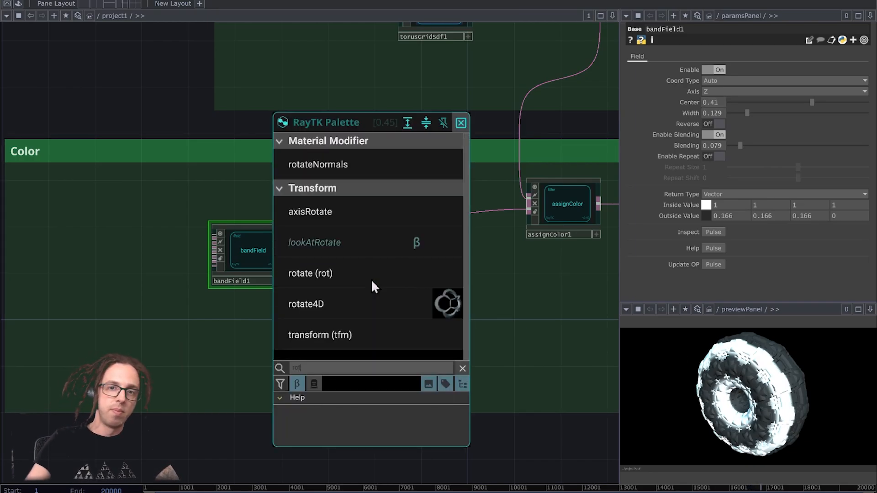
click(311, 273)
click(376, 247)
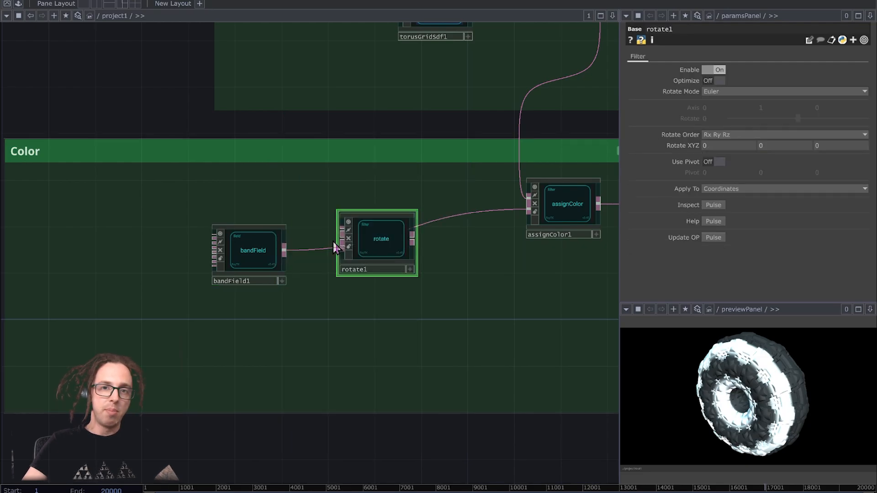
drag(341, 230, 284, 250)
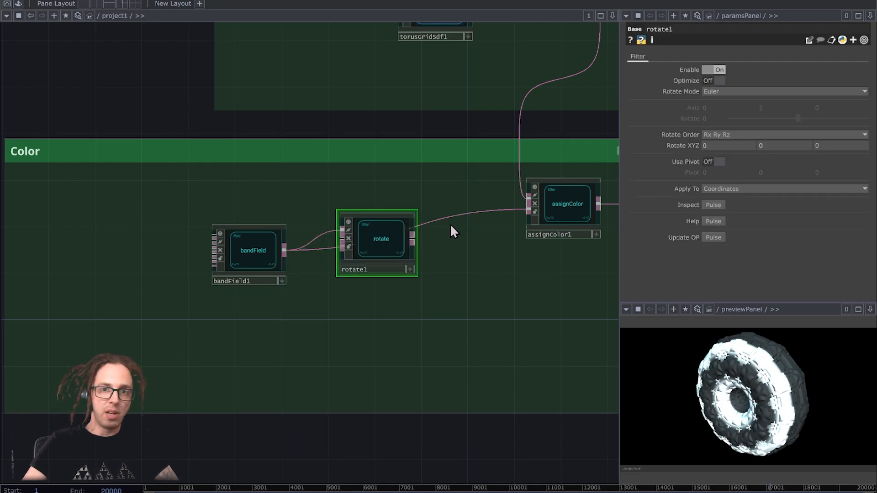
click(414, 242)
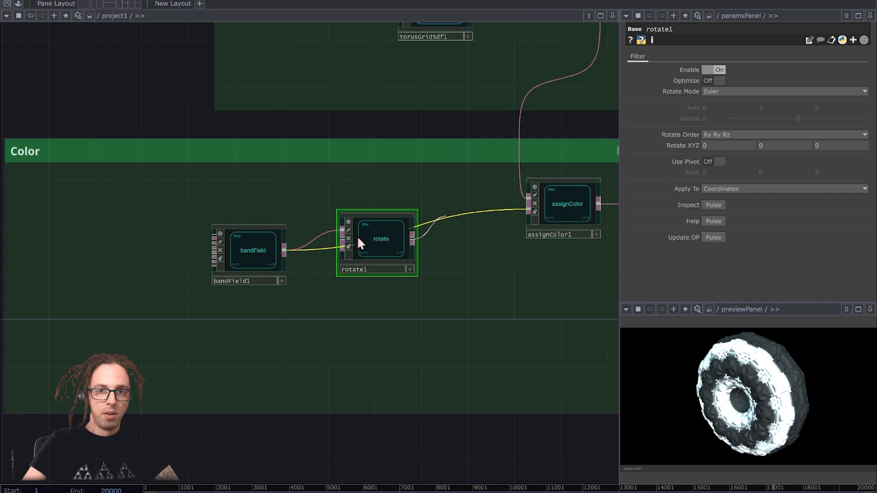
Step: Line up bandField1 at the same height as rotate1 and select rotate1
mouse_move(381, 234)
mouse_down()
mouse_move(379, 257)
mouse_move(379, 246)
mouse_up()
drag(377, 194, 232, 253)
mouse_move(232, 253)
mouse_down()
mouse_move(235, 223)
mouse_move(224, 238)
mouse_move(231, 238)
mouse_up()
click(385, 245)
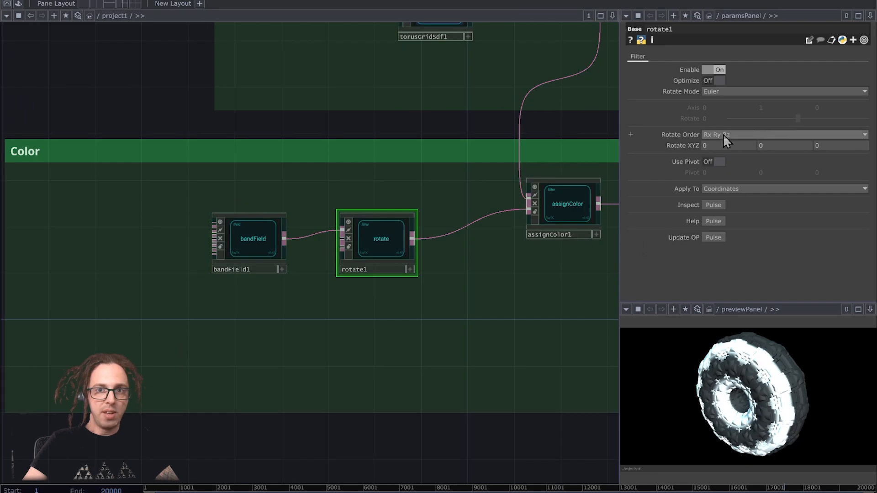
Step: Set rotate1's Rotate XYZ values to -20, -16 and 0
middle_drag(722, 145, 717, 126)
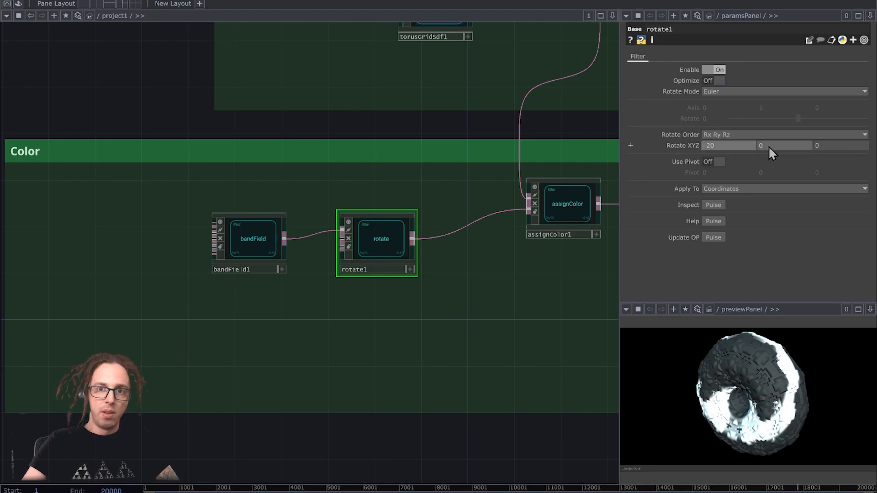
mouse_move(771, 144)
middle_down()
mouse_move(778, 136)
mouse_move(770, 132)
middle_up()
middle_drag(825, 146, 822, 131)
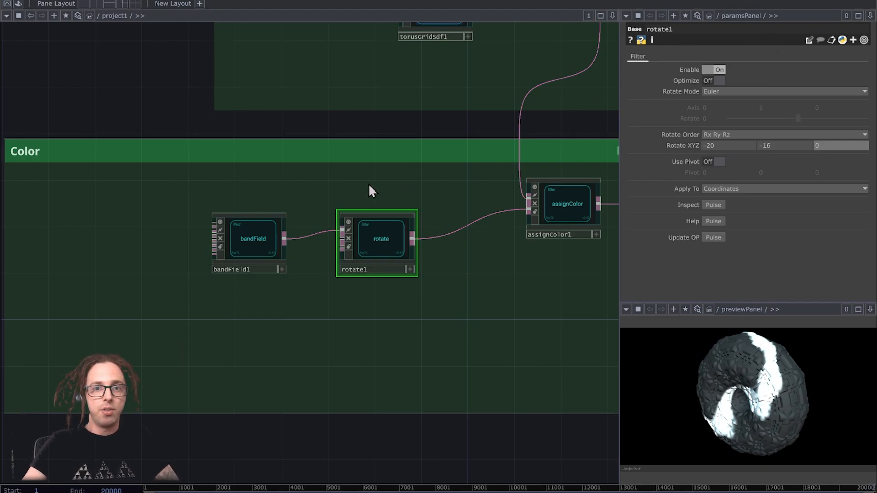
Step: Align the bandField1 and rotate1 pair with assignColor1 and paste two copies of the pair below it
drag(412, 185, 210, 250)
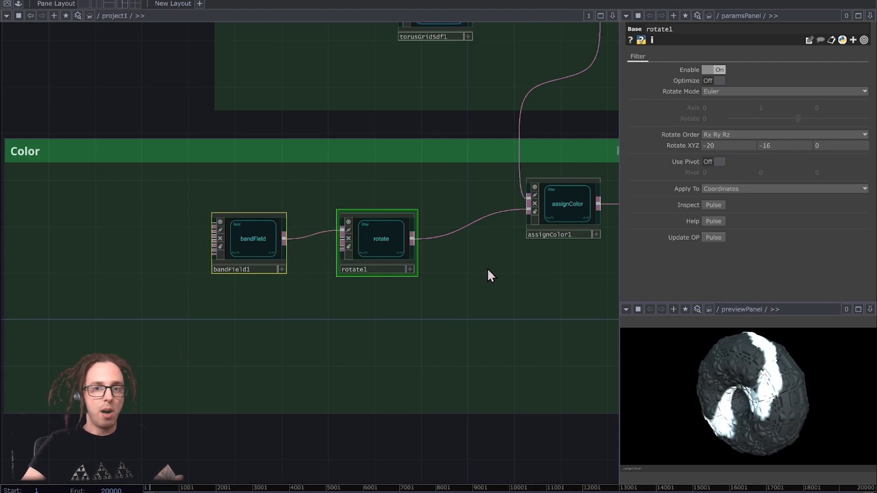
drag(243, 215, 252, 203)
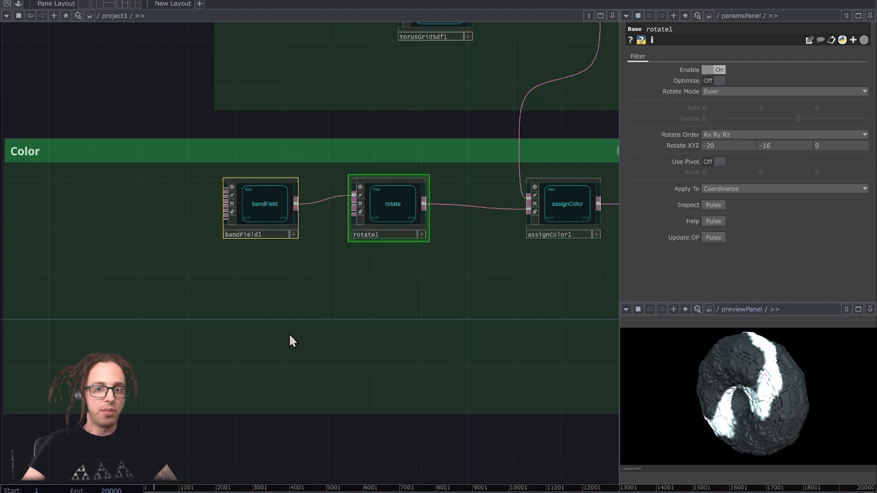
key(ctrl+v)
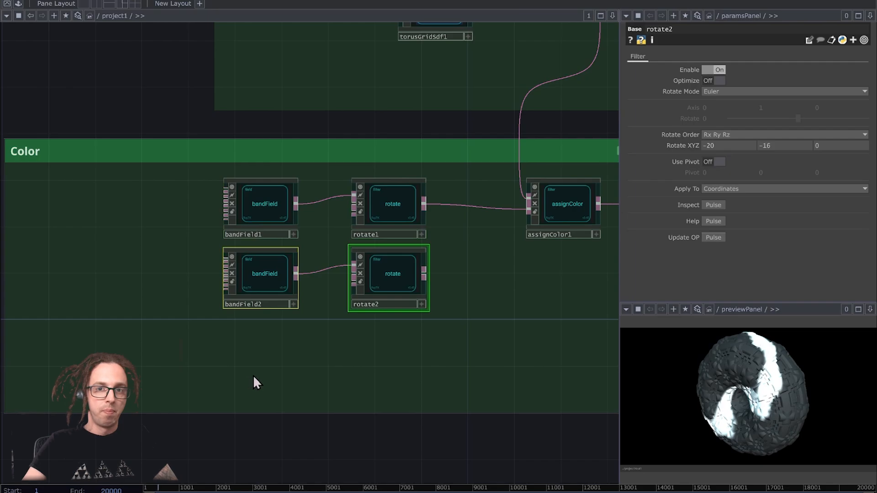
key(ctrl+v)
Step: Combine the outputs of the three rotate operators with an Additive Mix Fields operator
drag(456, 388, 329, 166)
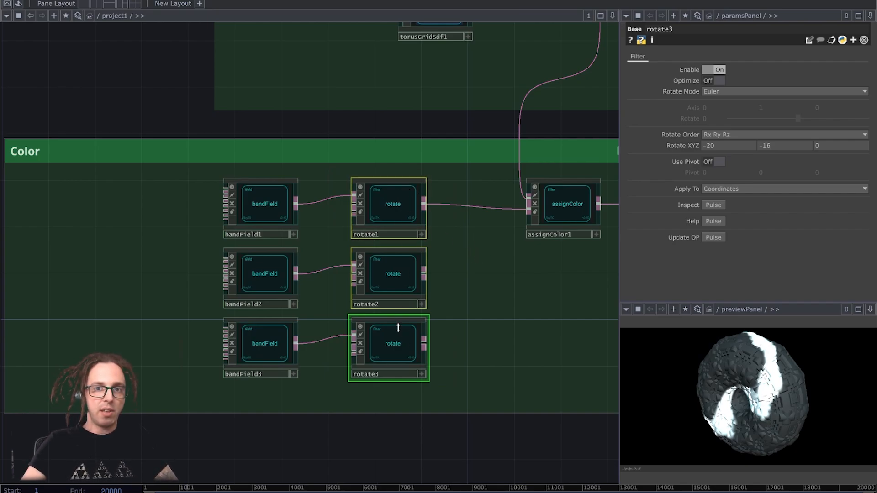
right_click(480, 310)
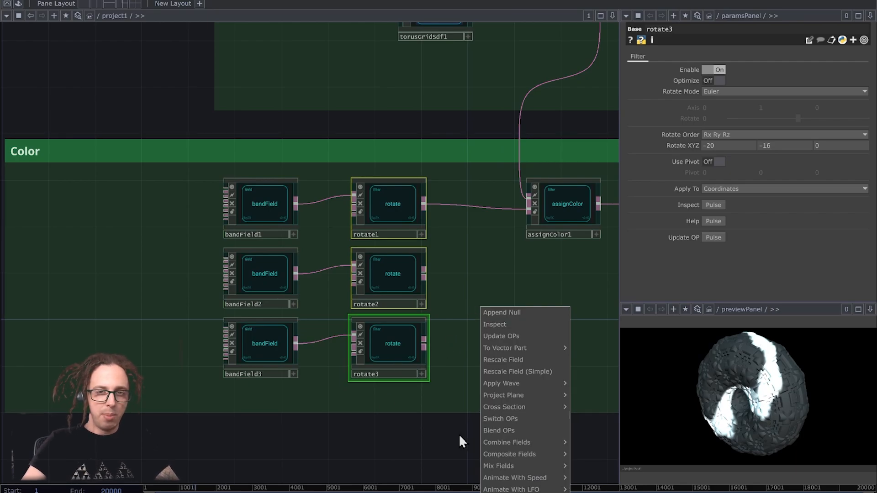
mouse_move(509, 452)
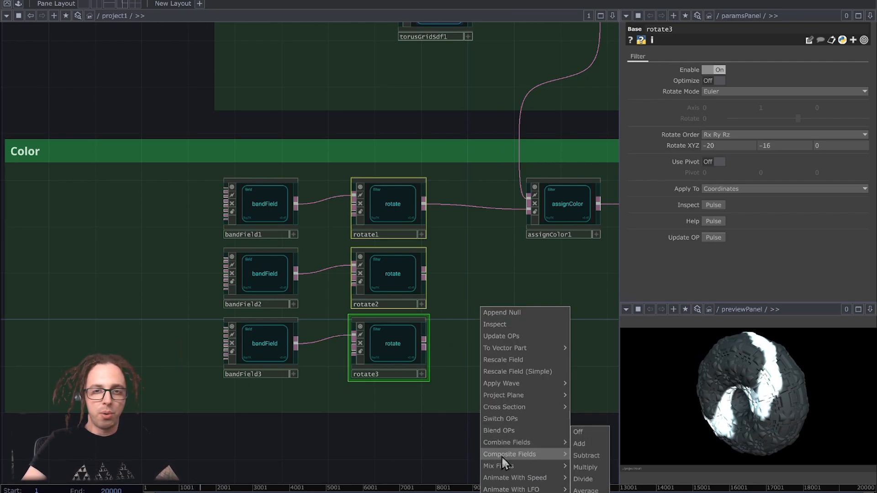
mouse_move(498, 466)
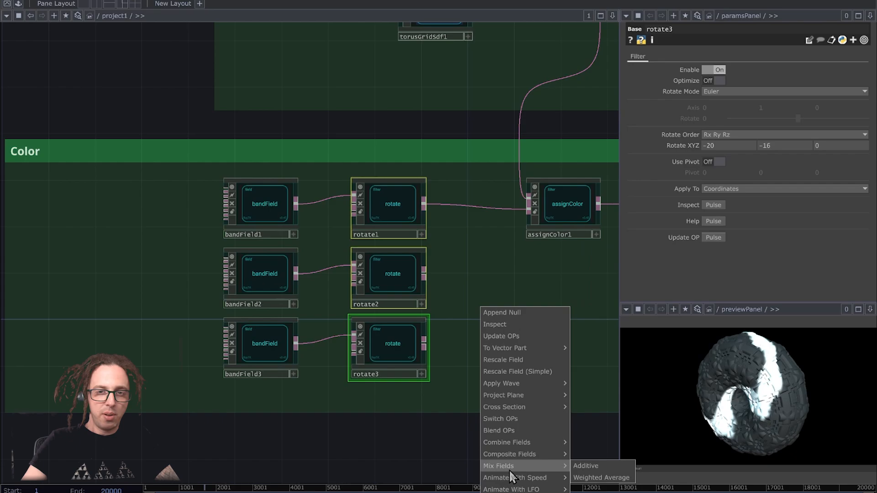
click(593, 466)
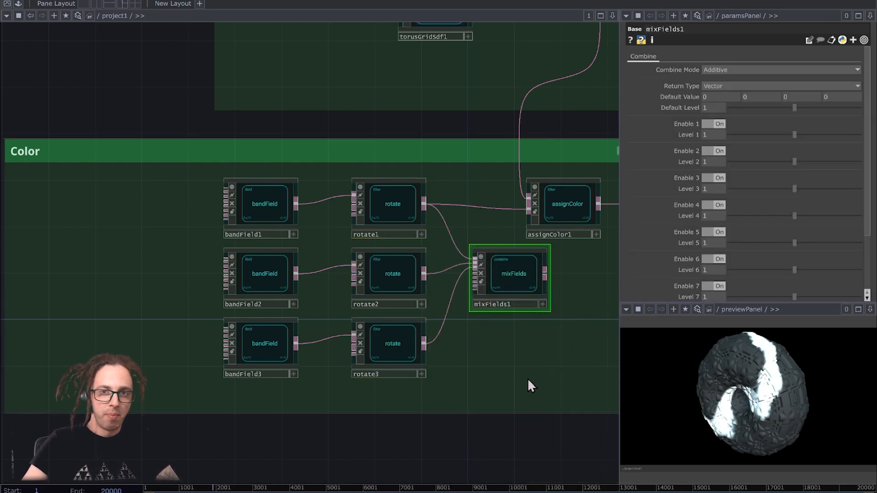
Step: Move the band fields, rotates and mixFields1 together farther from assignColor1 to make room in the Color area
drag(506, 381, 144, 191)
drag(535, 286, 428, 282)
click(429, 279)
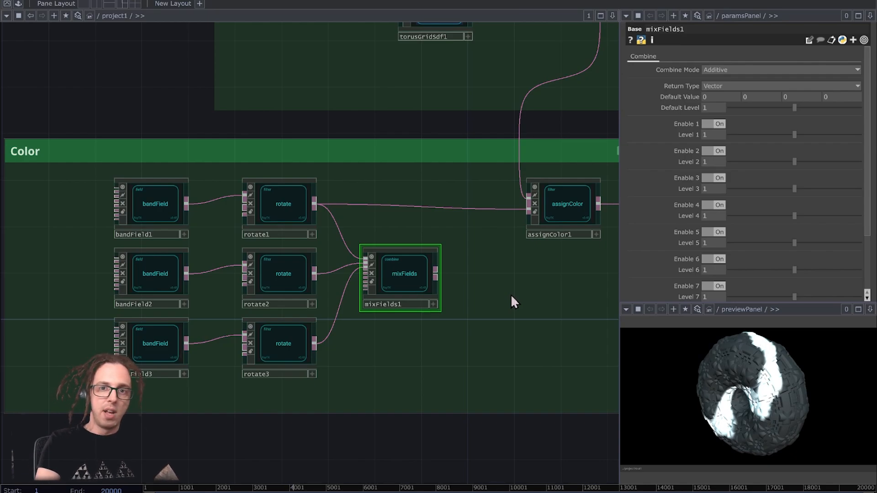
Step: Add a RayTK mixColorFields operator in the Color area, examine its parameters and delete it
key(alt+r)
text(mix)
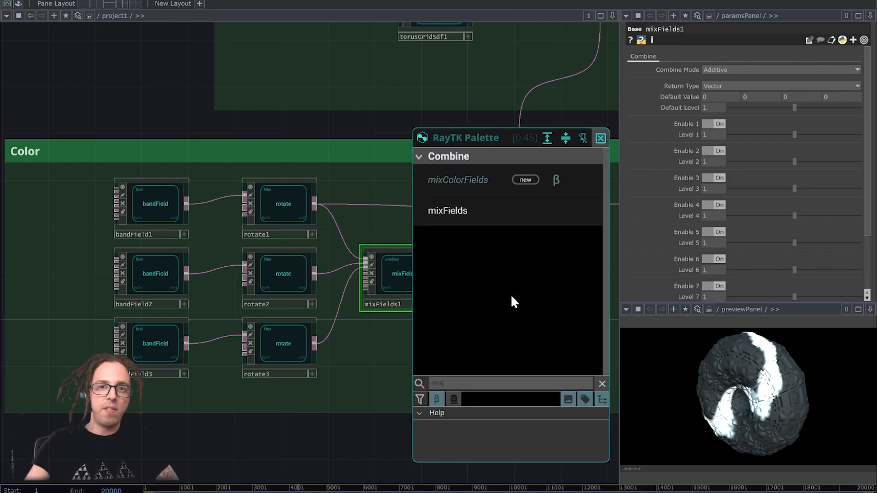
click(465, 181)
click(502, 336)
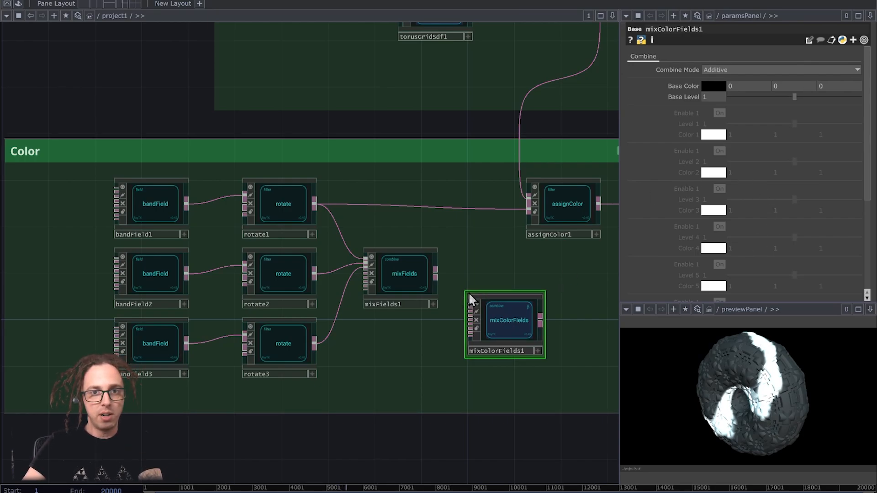
key(Delete)
Step: Wire mixFields1 into the second input of assignColor1, replacing the direct connection from rotate1
click(413, 274)
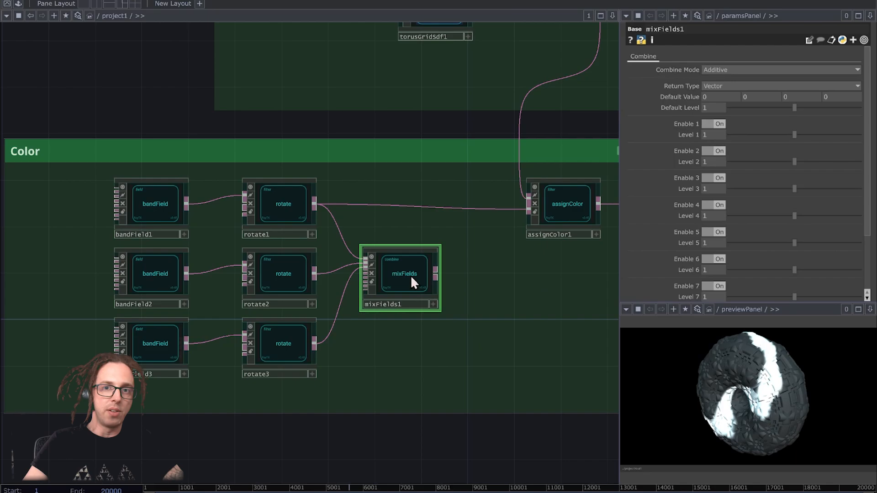
click(436, 274)
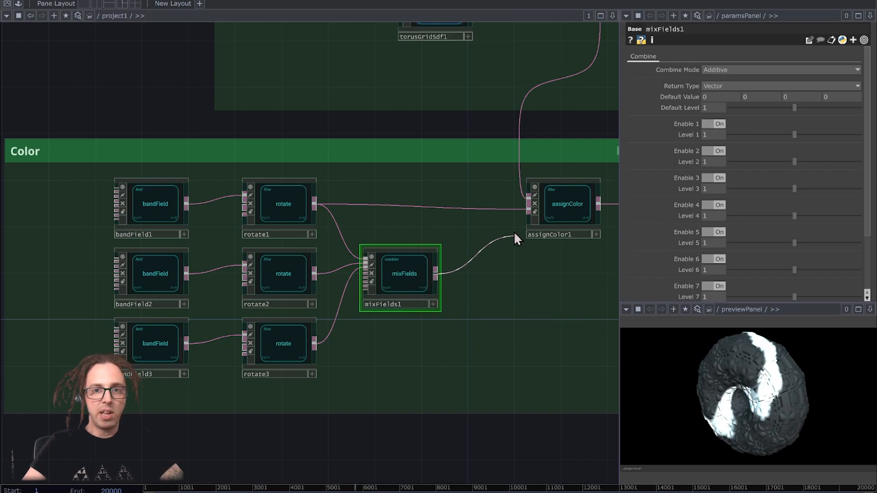
click(527, 210)
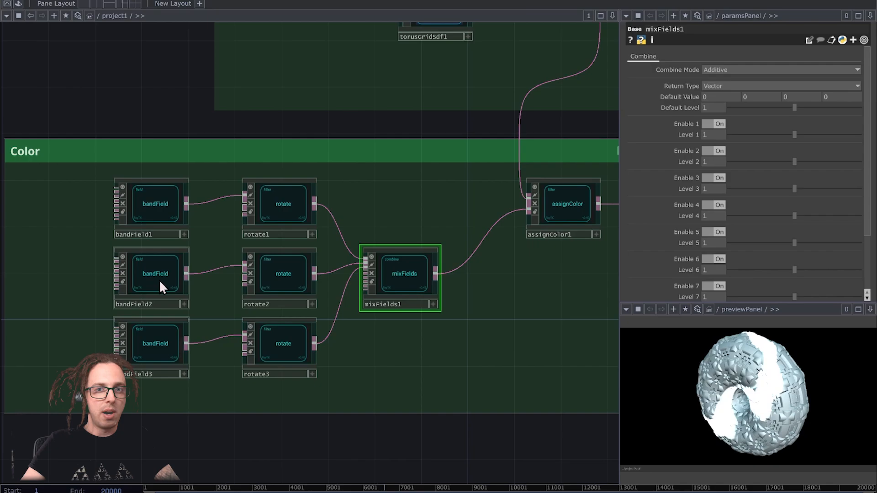
Step: Set the Outside Value colour of bandField1 to black
click(168, 196)
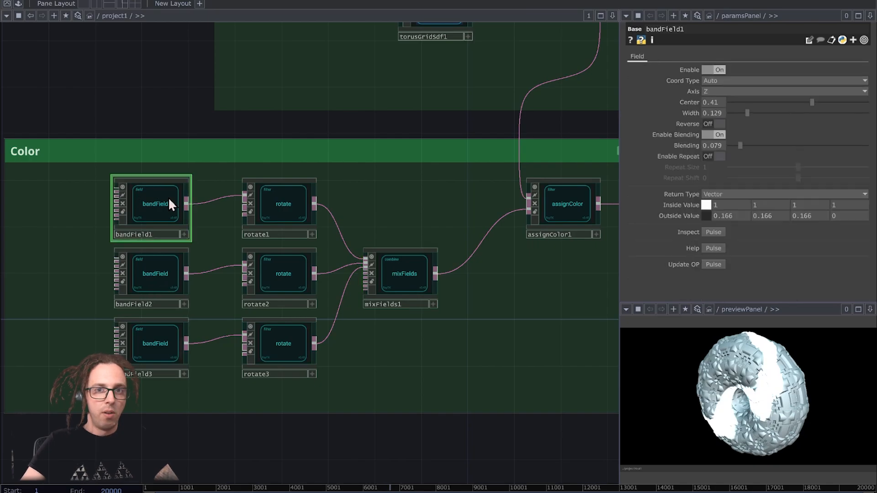
click(704, 216)
click(693, 196)
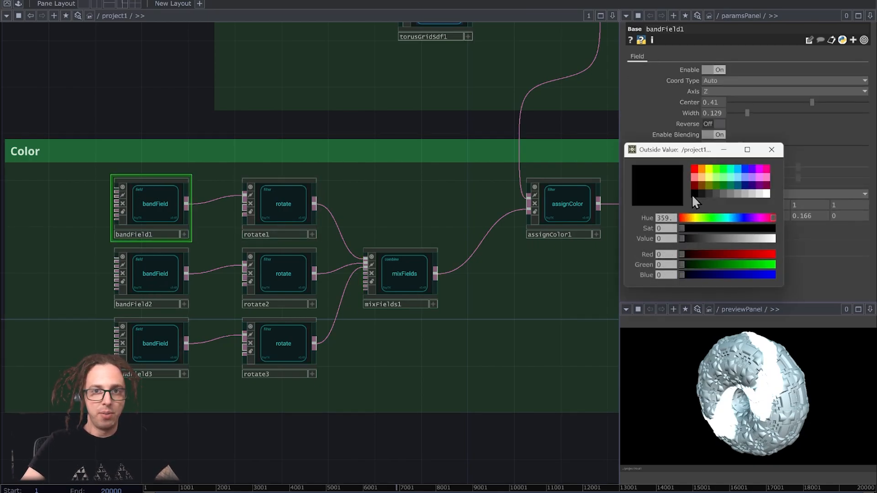
Step: Set the Outside Value colour of bandField2 to black
click(166, 289)
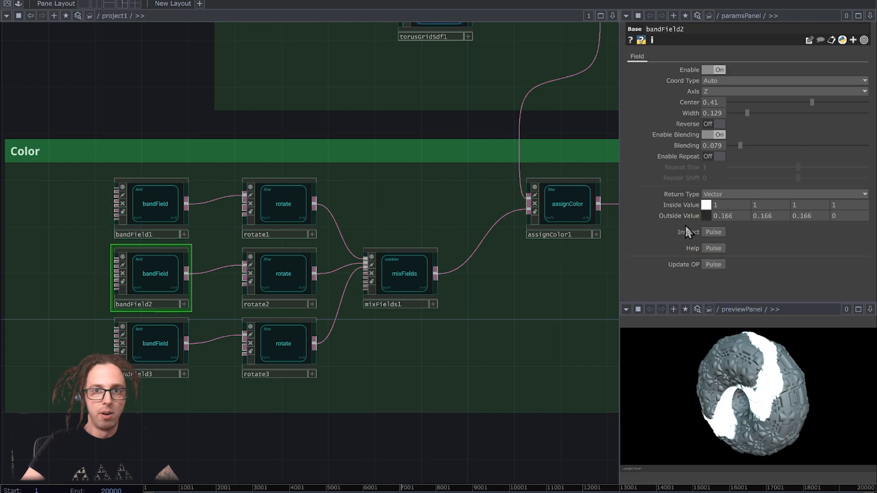
click(706, 216)
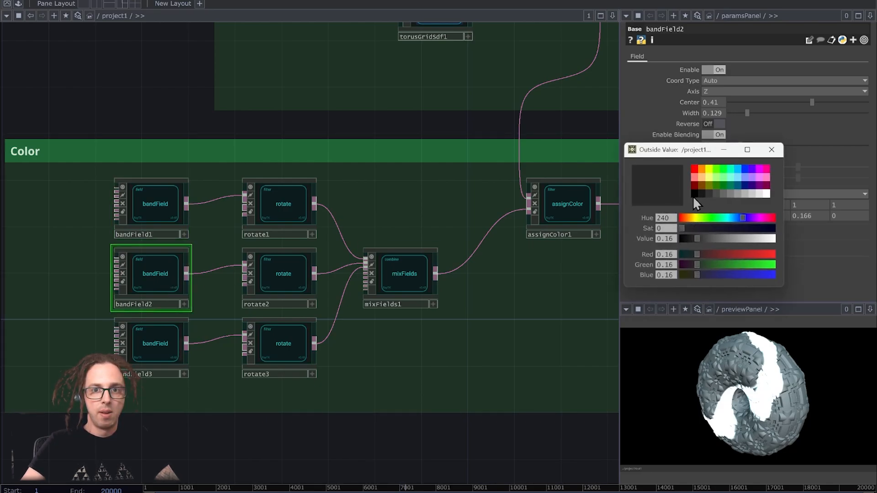
click(693, 195)
click(771, 149)
click(156, 345)
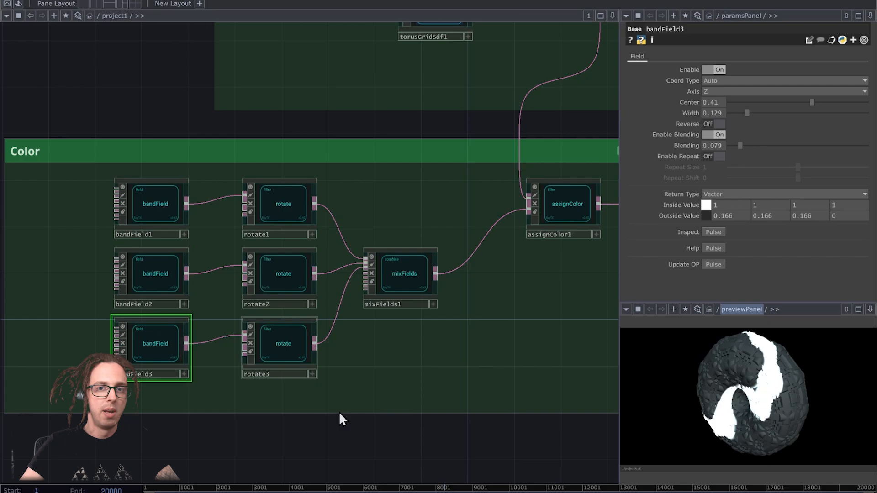
Step: Set the X rotation of rotate2 to 30 and the Y rotation of rotate3 to 24
click(293, 282)
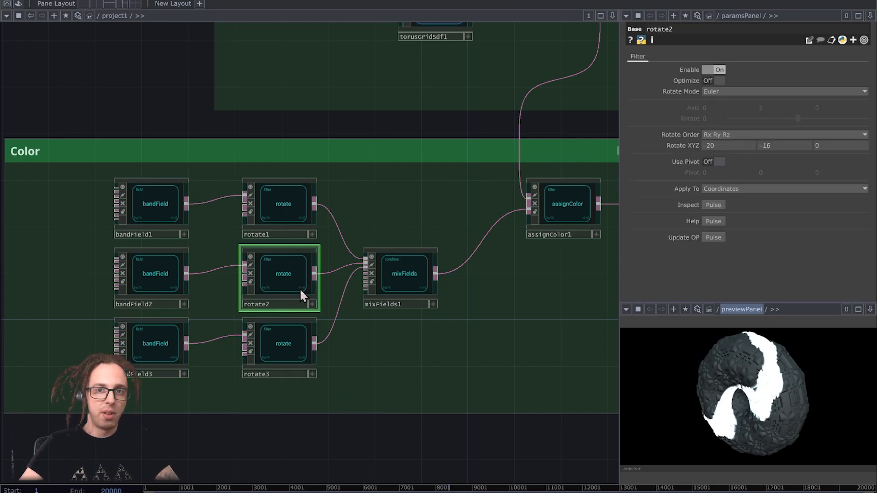
middle_drag(748, 146, 772, 136)
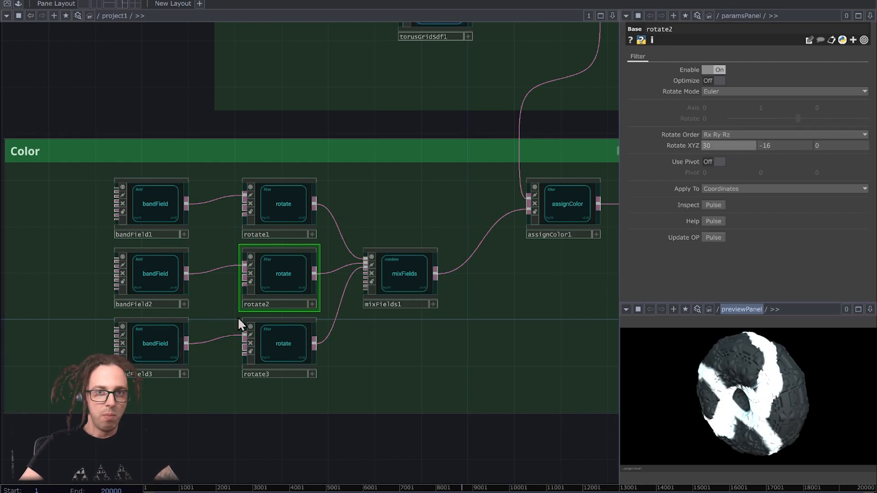
click(286, 349)
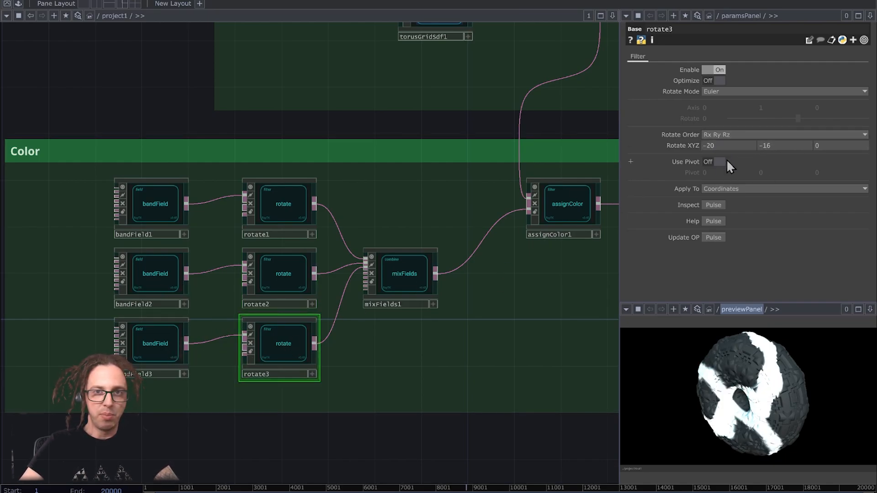
middle_click(726, 146)
middle_drag(773, 147, 817, 133)
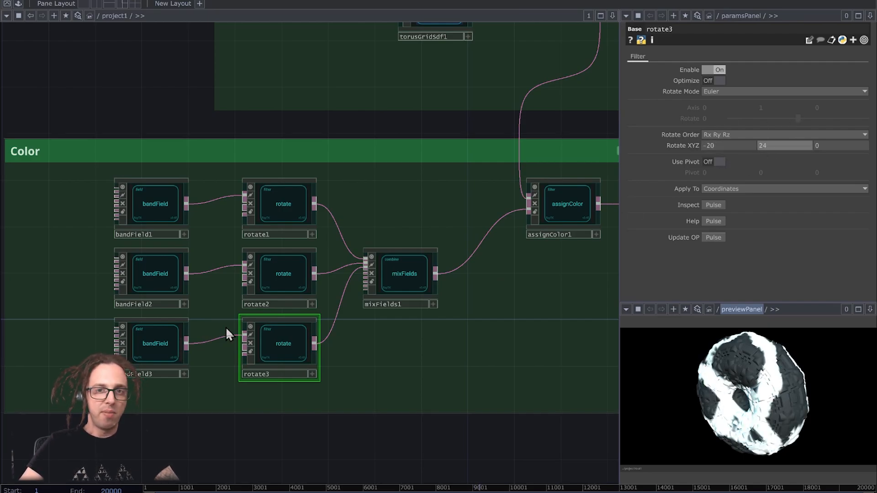
Step: Set the Inside Value colour of bandField1 to green with hue 140 and saturation about 0.75
click(145, 203)
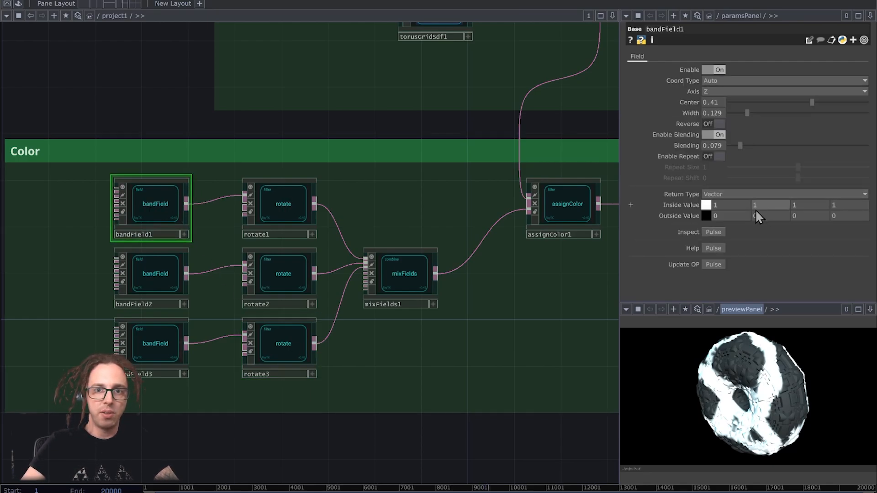
click(708, 208)
click(716, 218)
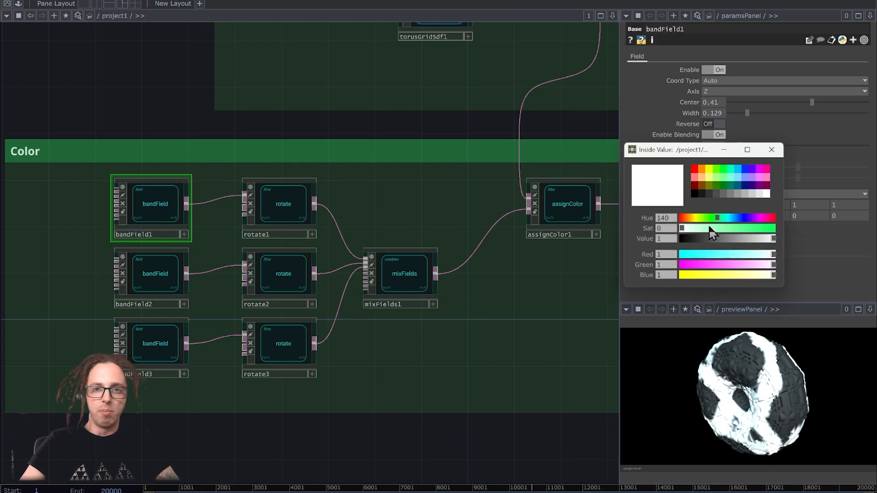
drag(715, 228, 755, 245)
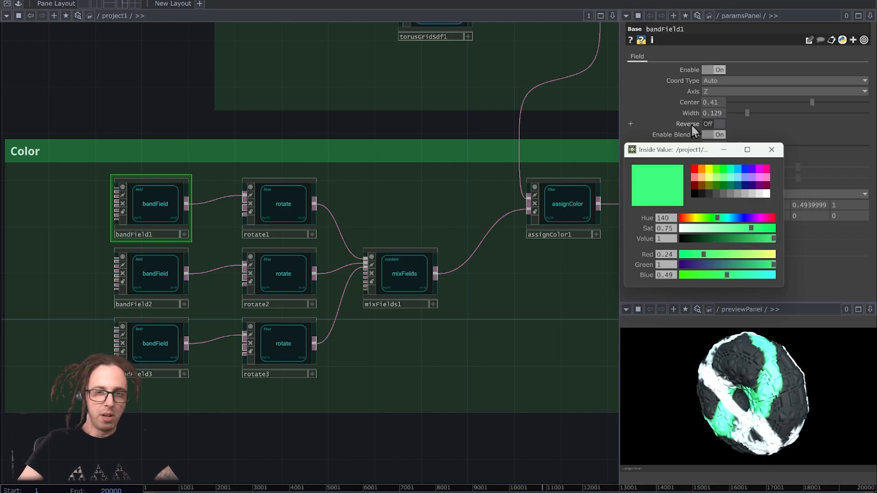
click(771, 149)
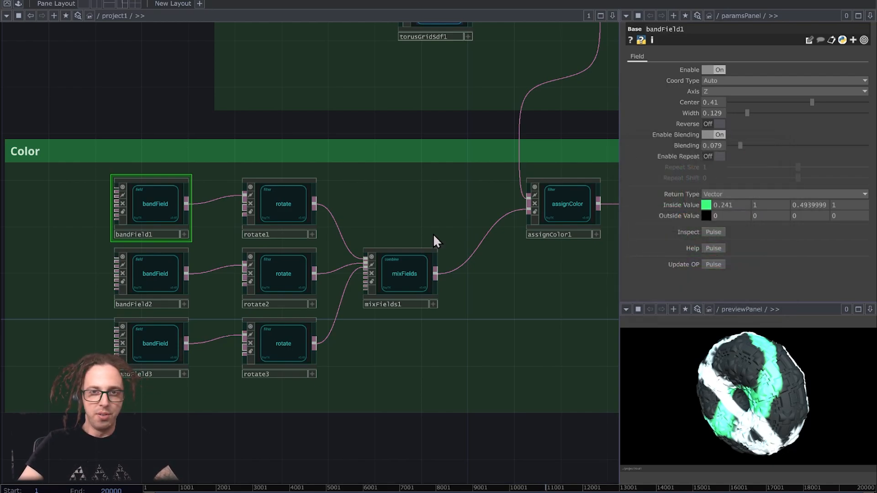
Step: Set the Inside Value colour of bandField2 to blue (0, 0.184, 1)
click(164, 273)
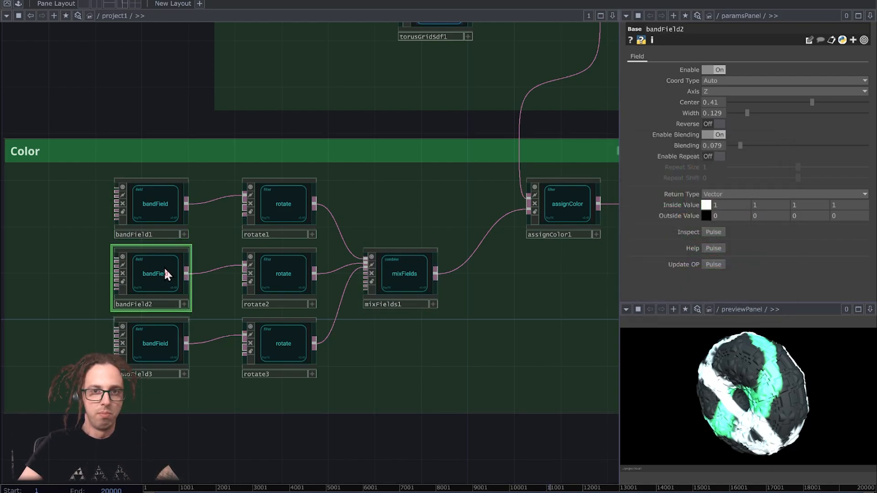
click(706, 206)
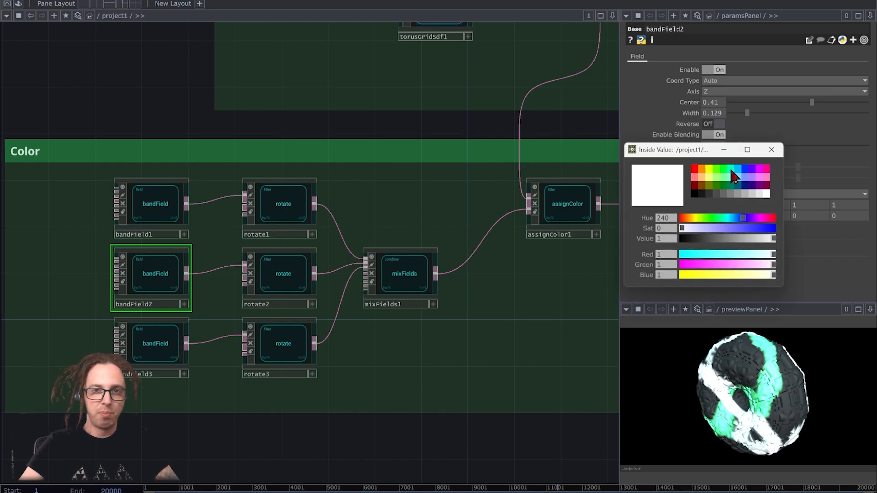
click(745, 178)
click(772, 150)
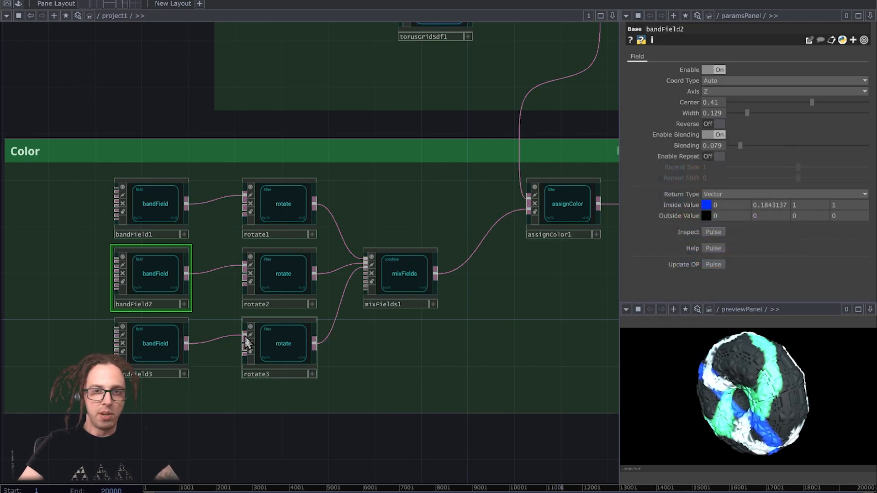
Step: Set the Inside Value colour of bandField3 to pure red (1, 0, 0)
click(162, 348)
click(706, 205)
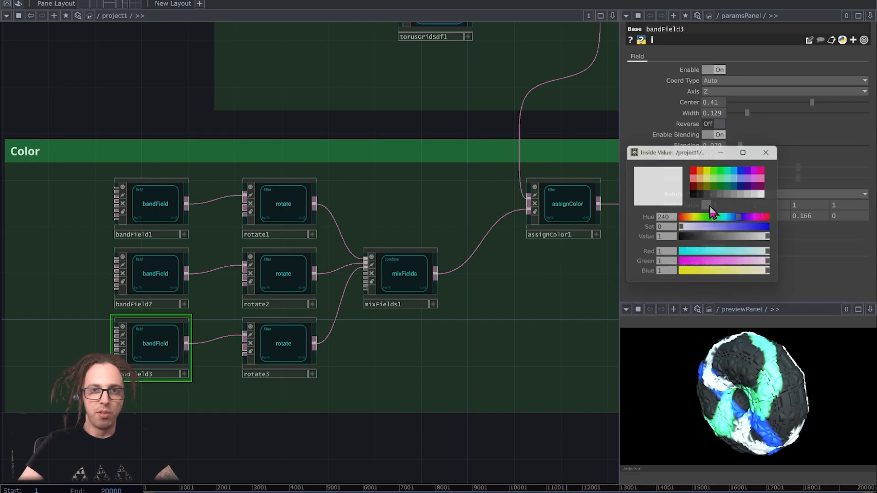
click(694, 170)
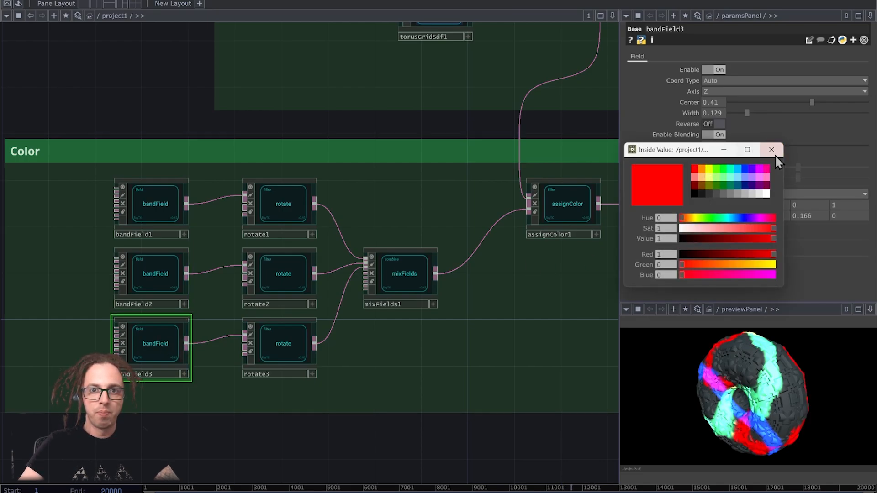
click(772, 149)
Step: Set the X rotation of rotate3 to -7 to shift the red band on the torus
click(290, 352)
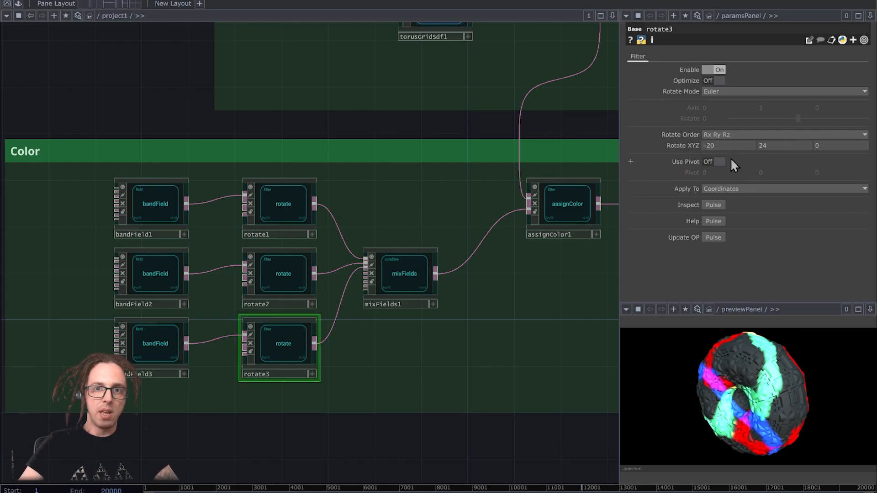
middle_drag(734, 145, 753, 133)
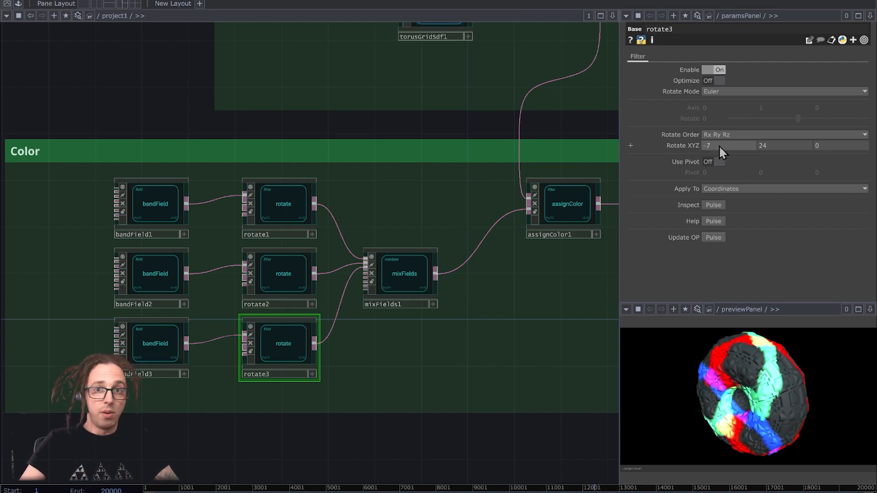
click(154, 350)
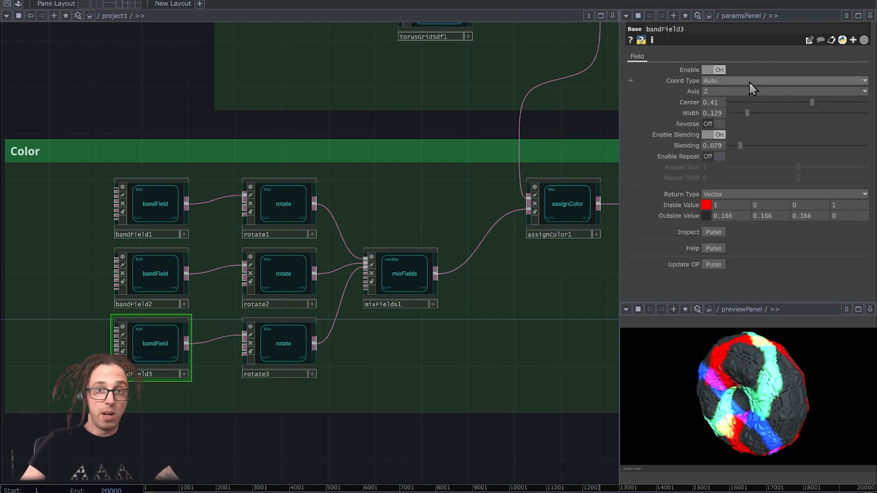
click(268, 358)
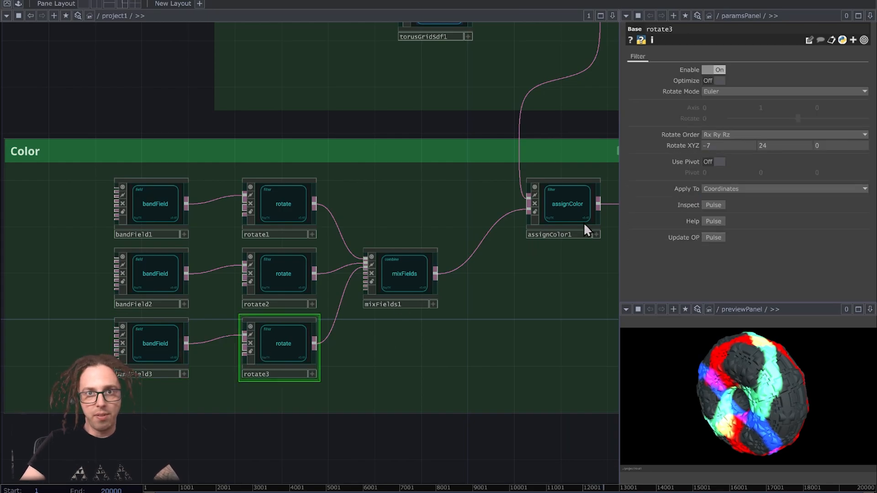
middle_drag(779, 146, 790, 127)
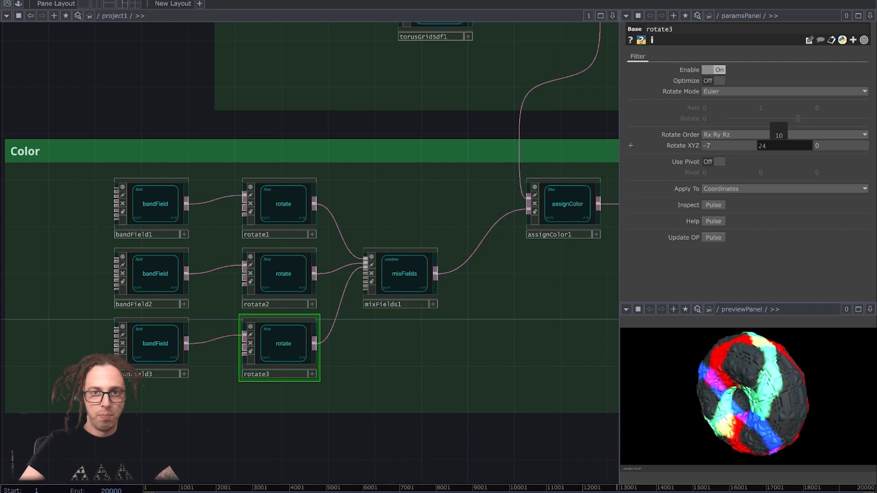
Step: Set the Width of bandField3 to 0 and its Blending to about 0.25
click(133, 348)
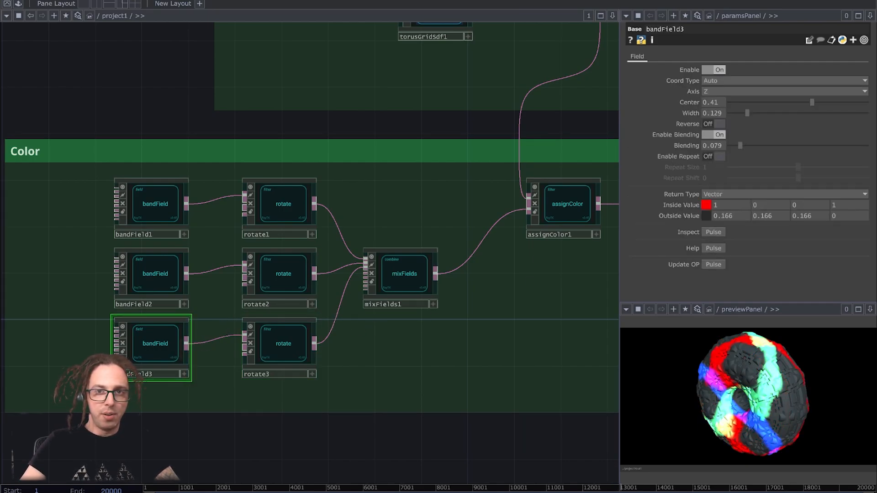
drag(746, 147, 770, 145)
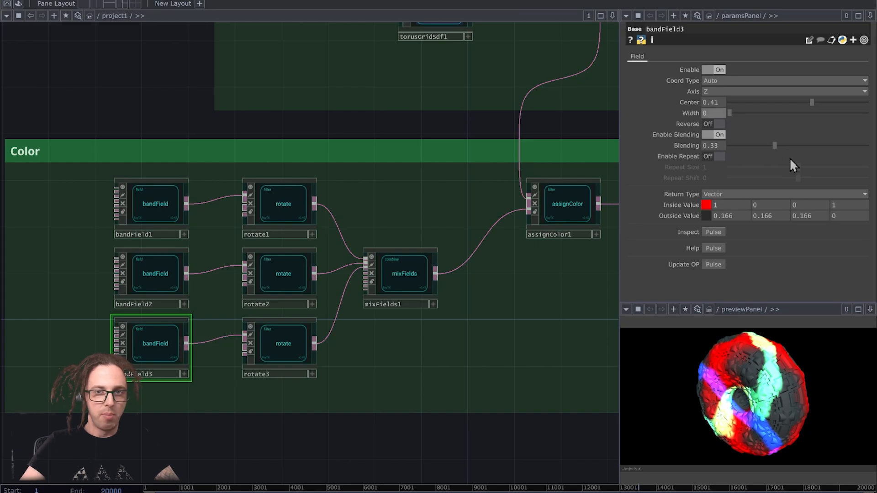
drag(769, 145, 762, 145)
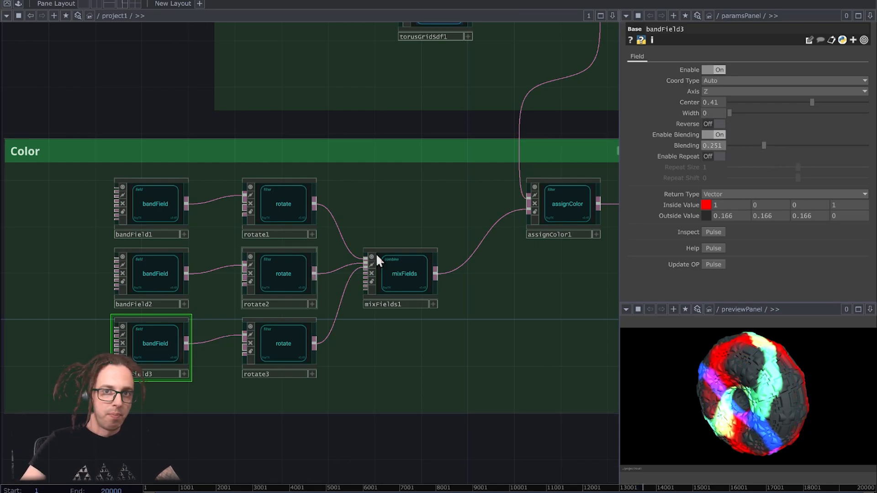
click(141, 280)
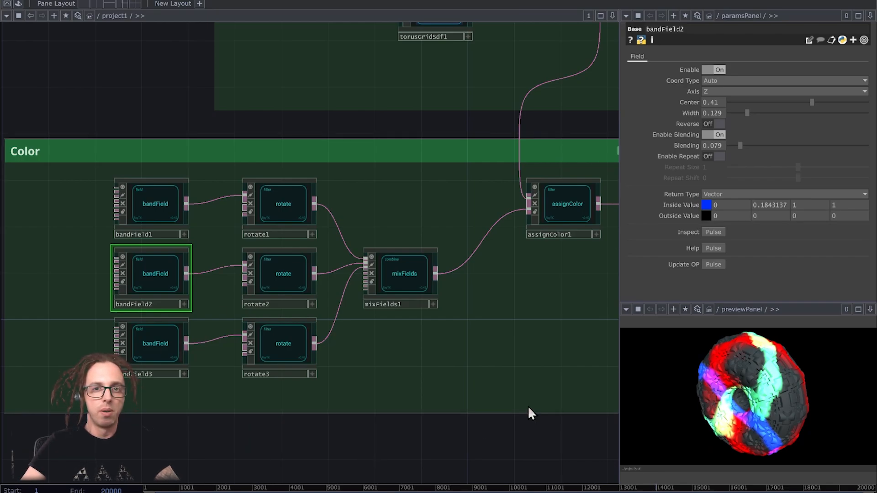
Step: Set the rotation of rotate1 to 10 in X and 11 in Y
click(281, 208)
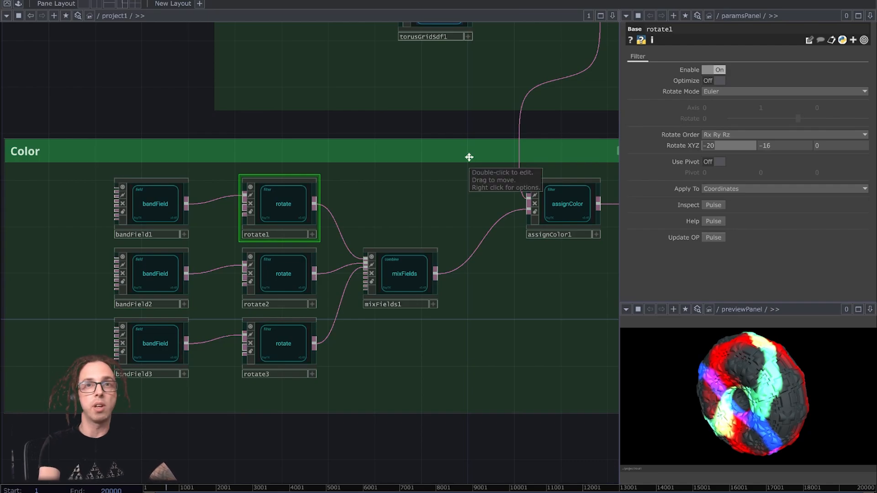
key(Tab)
text(1)
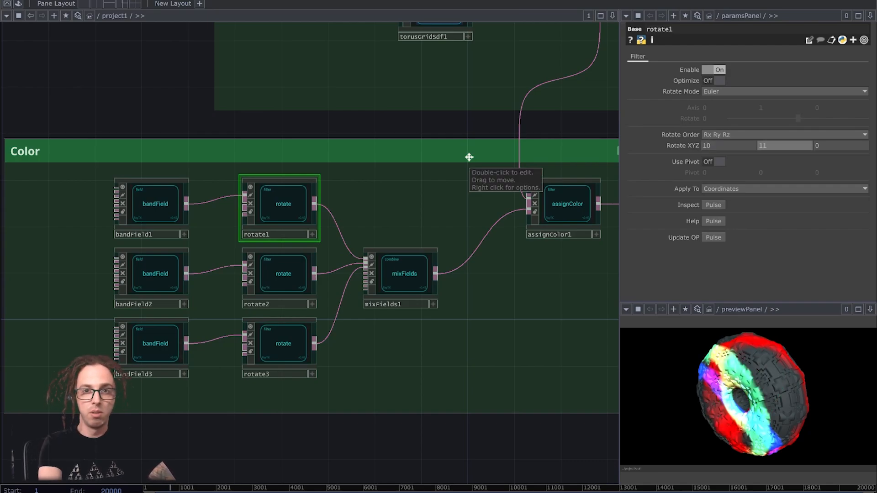
key(Tab)
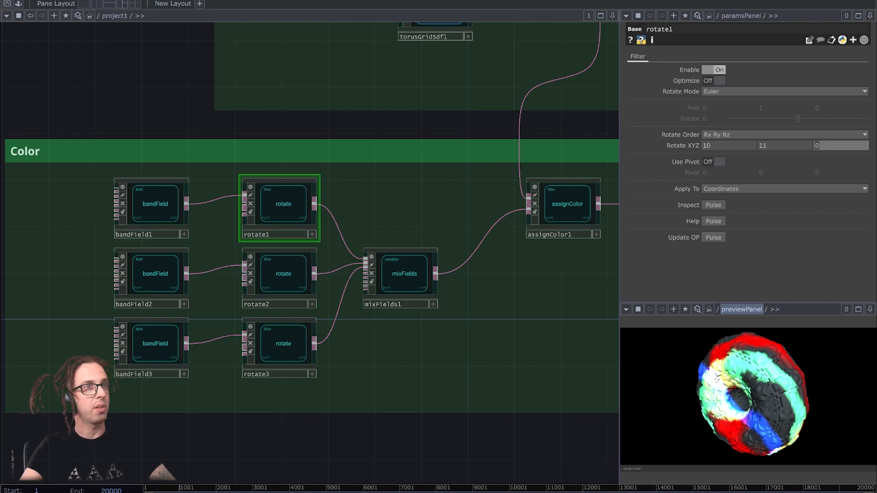
key(Return)
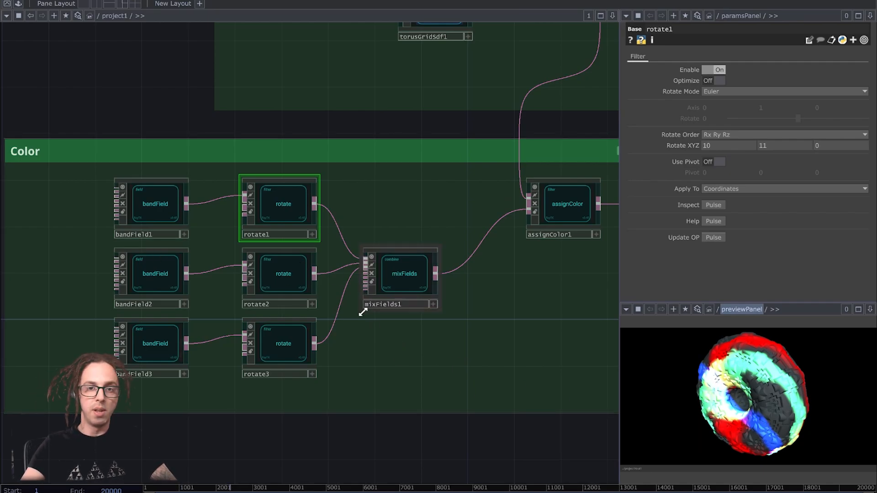
Step: Set the rotation of rotate2 to -16 in X and 28 in Y
click(270, 280)
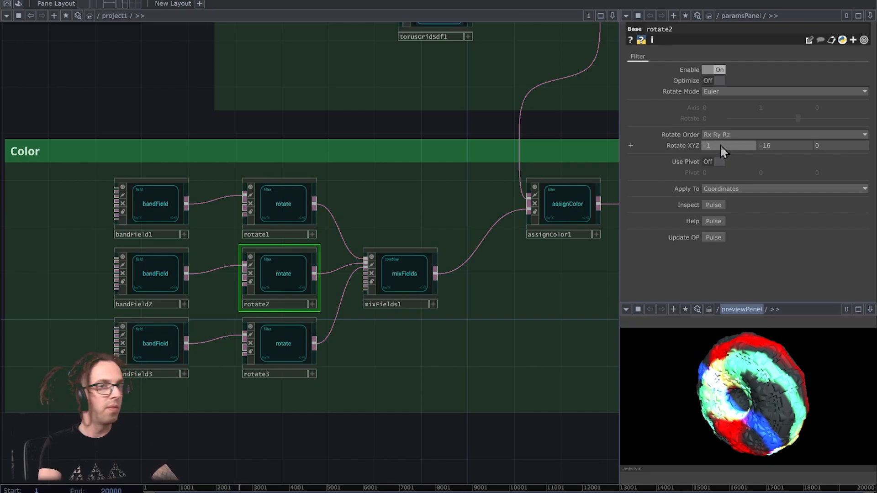
key(Tab)
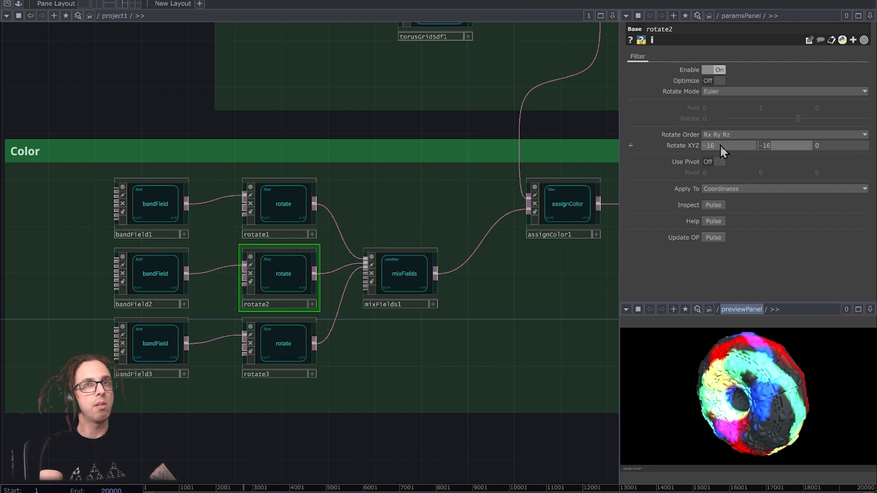
text(28)
key(Tab)
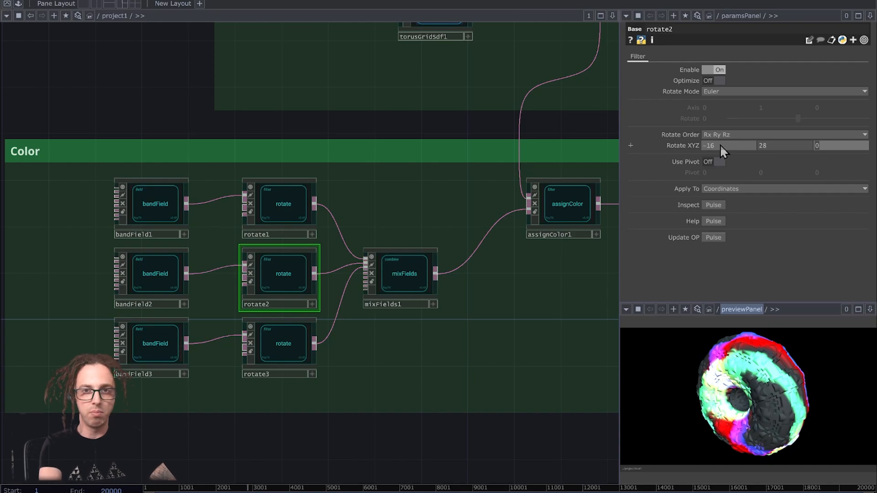
key(Return)
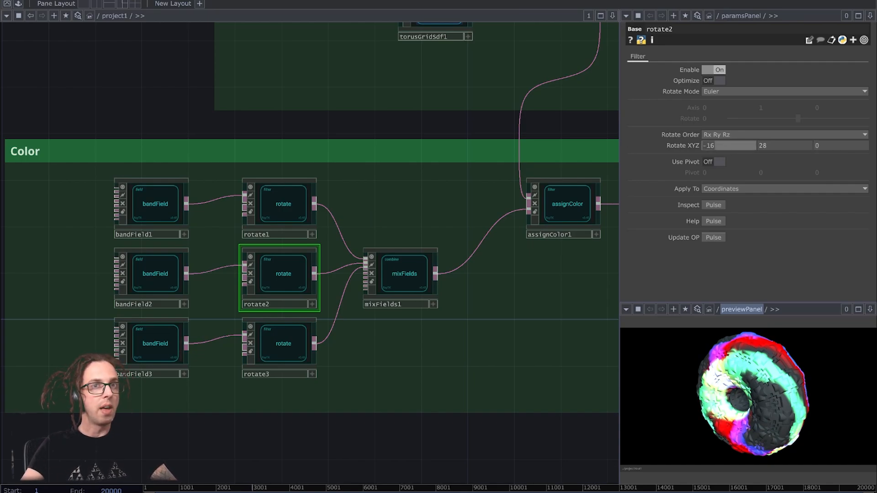
Step: Set the rotation of rotate3 to 15 in X and -24 in Y
click(282, 358)
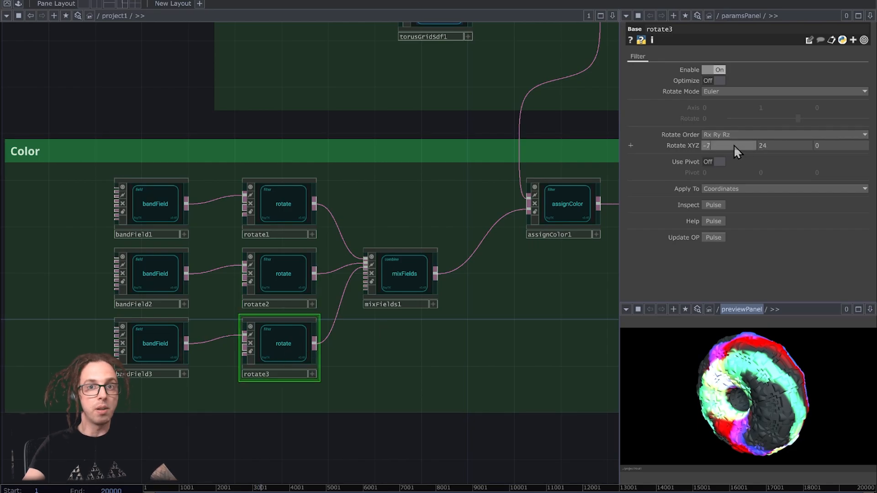
middle_drag(733, 145, 733, 144)
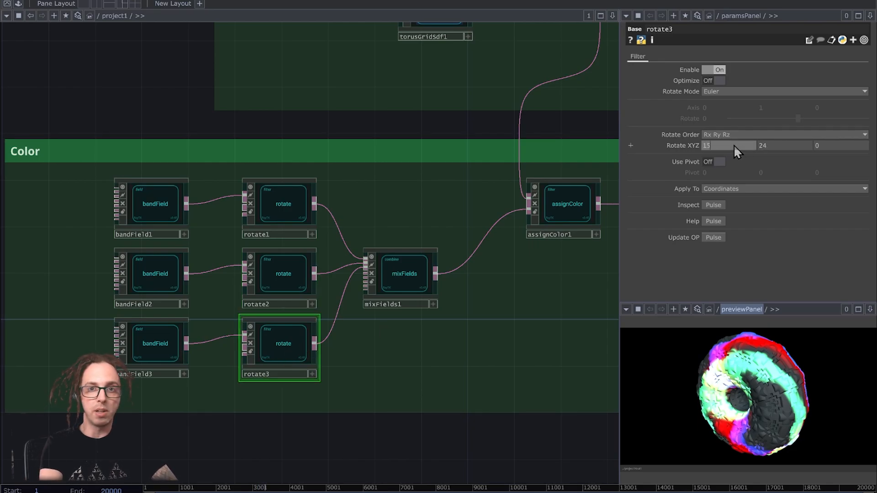
key(Tab)
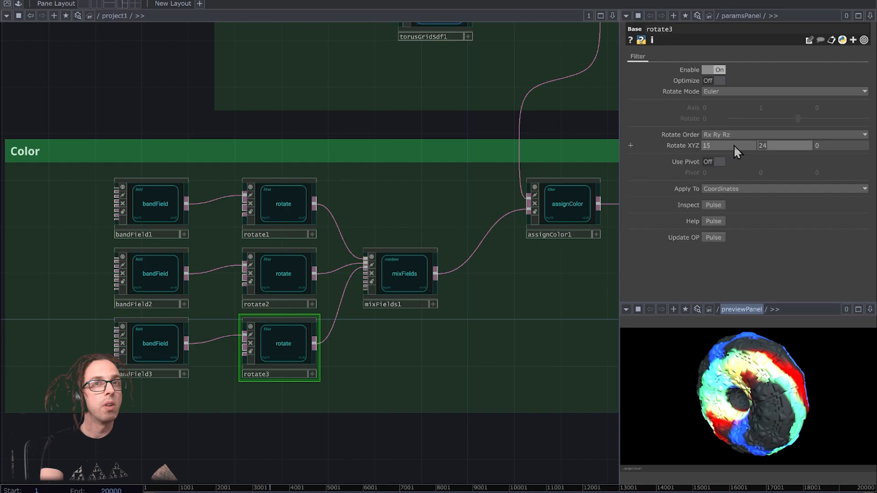
text(-24)
key(Tab)
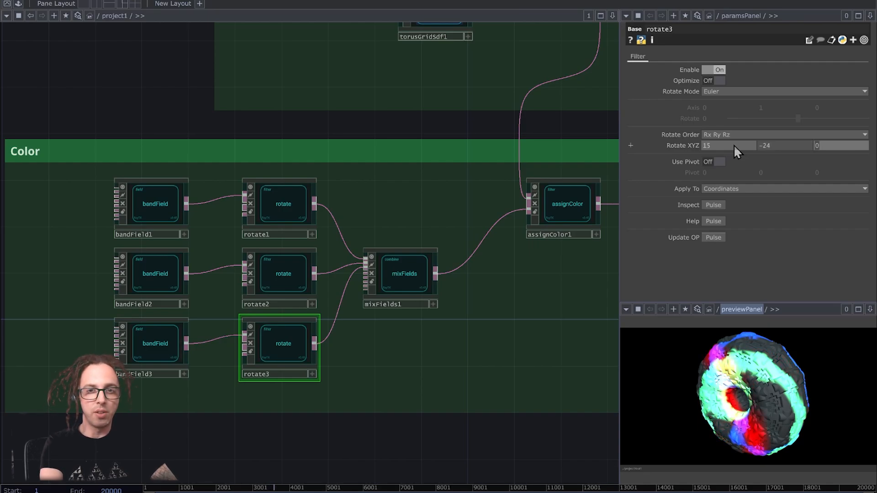
click(459, 356)
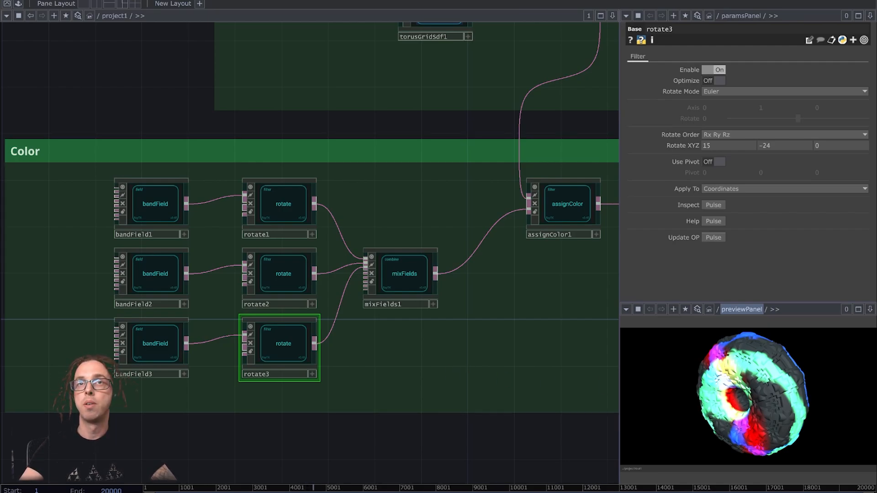
Step: Add a modularMat operator in the Material area and wire it between assignColor1 and raymarchRender3D
key(h)
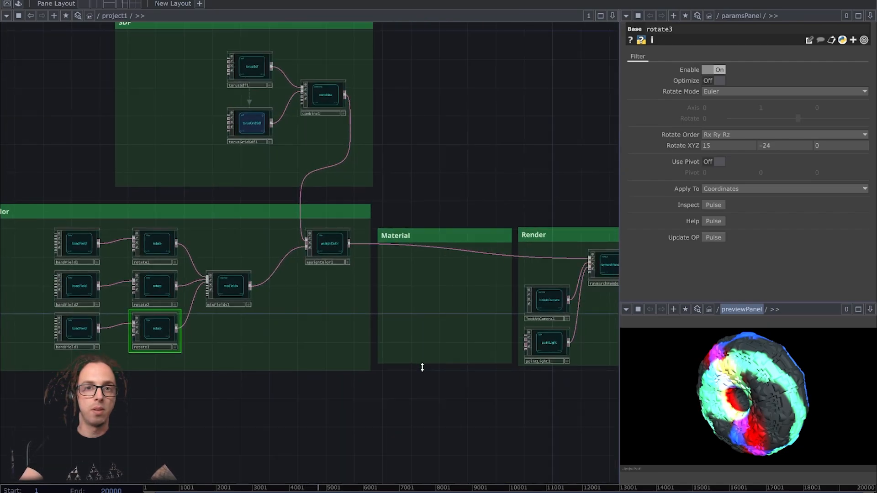
key(alt+r)
text(modular)
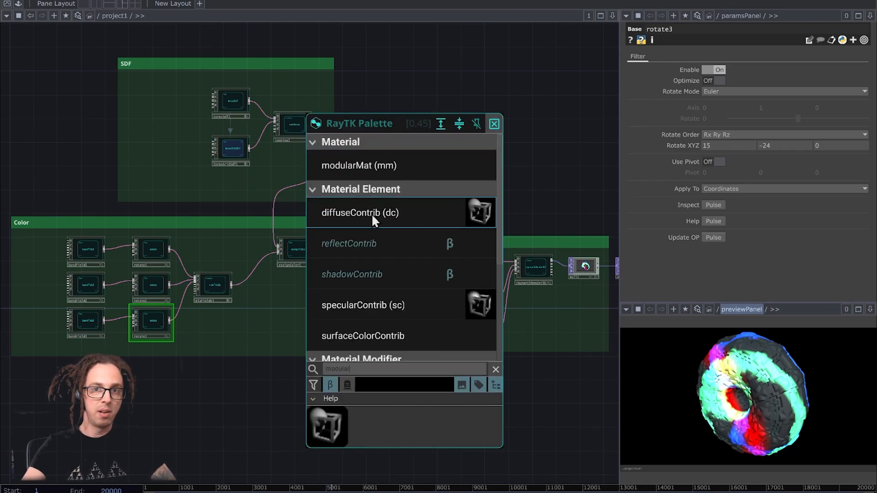
click(362, 163)
click(384, 274)
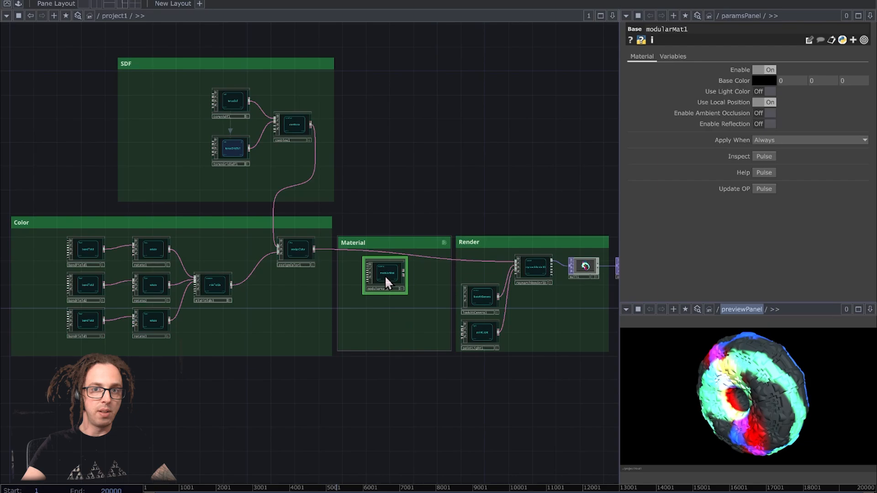
drag(344, 249, 515, 262)
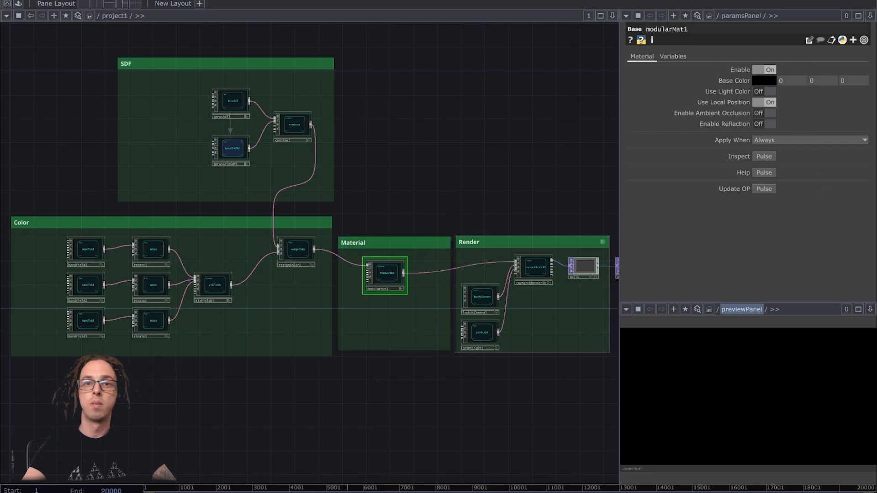
Step: Make room beside modularMat1, add an Oren-Nayar diffuse contribution to it, and place diffuseContrib1 inside the Material area
scroll(521, 314, up, 3)
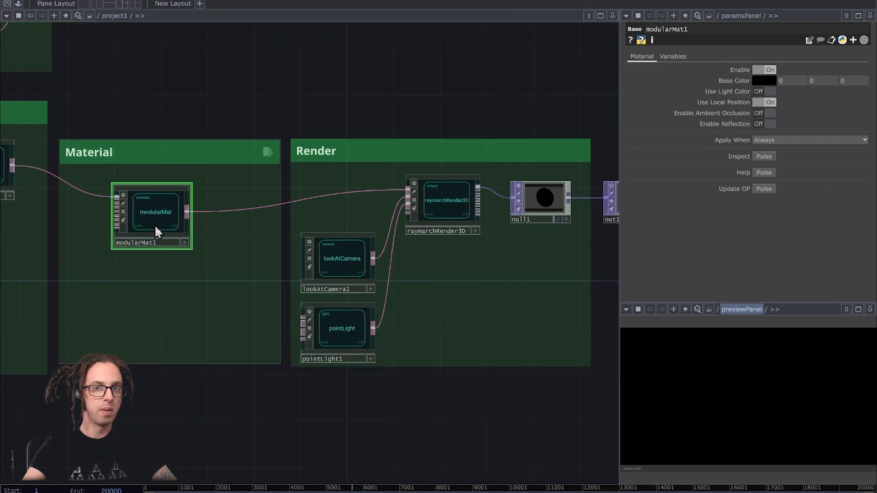
drag(153, 221, 204, 214)
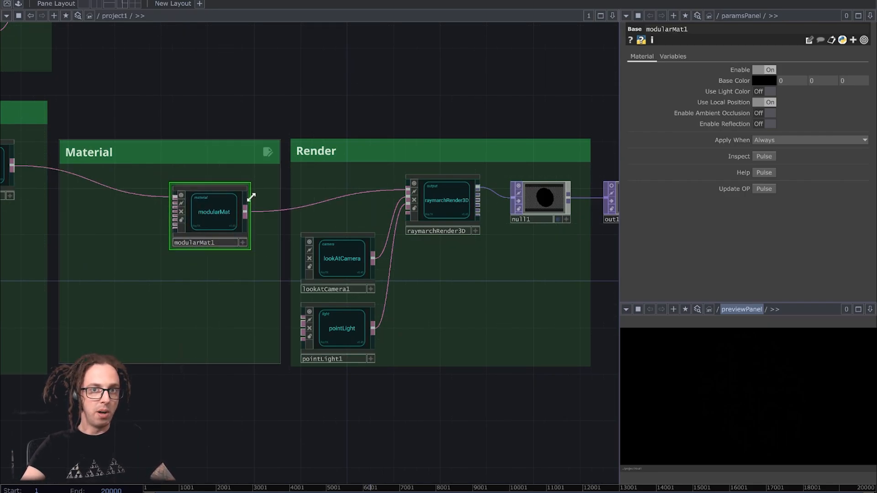
right_click(180, 260)
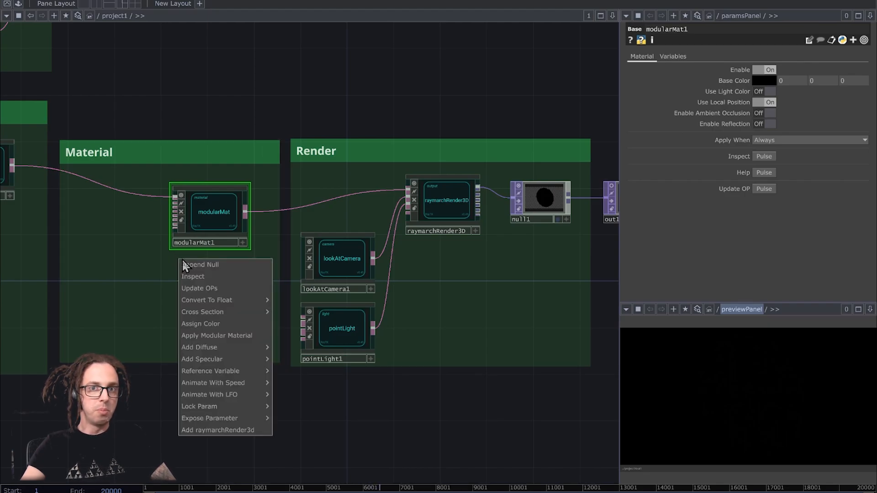
mouse_move(215, 347)
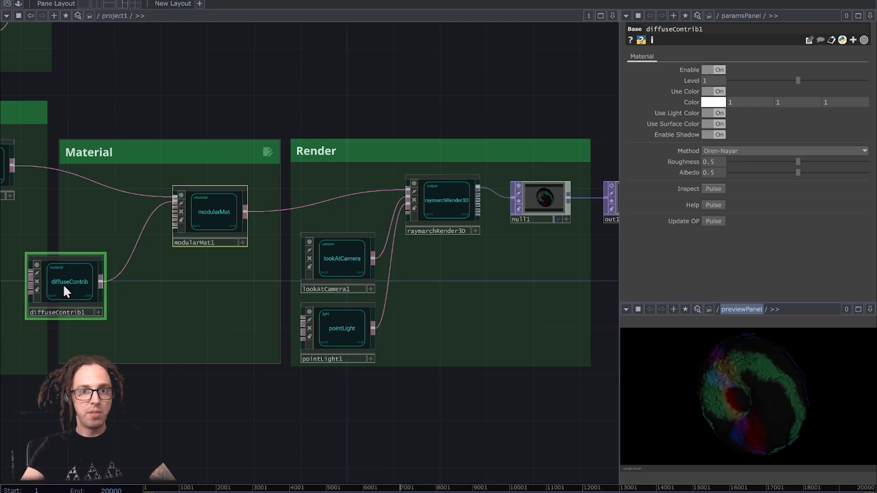
drag(56, 286, 96, 257)
Step: Add a GGX specular contribution to modularMat1 and place it below diffuseContrib1 in the Material area
click(223, 213)
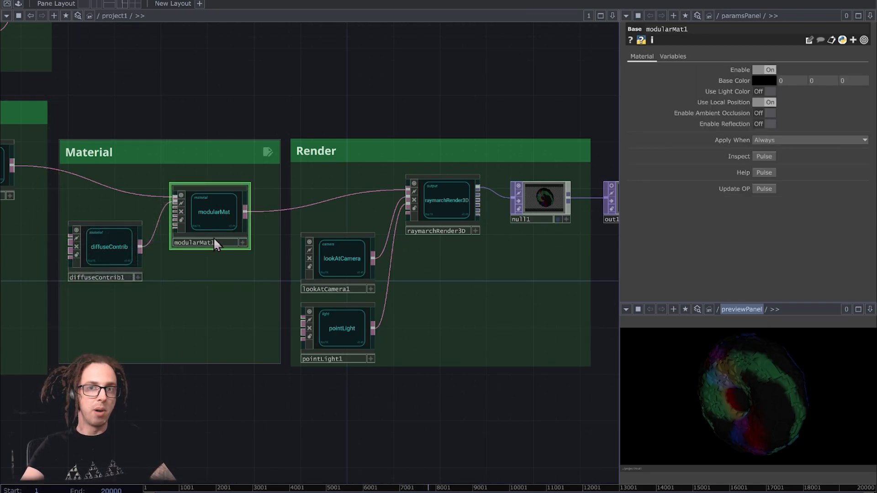
right_click(192, 272)
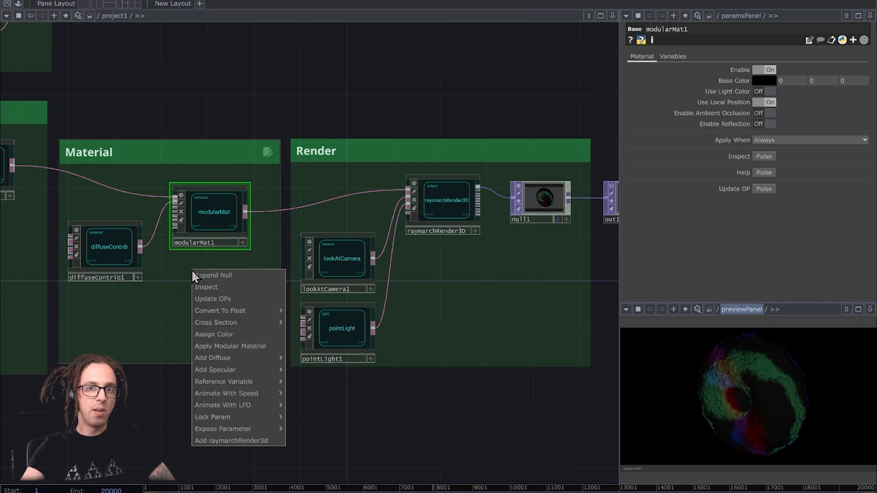
mouse_move(211, 371)
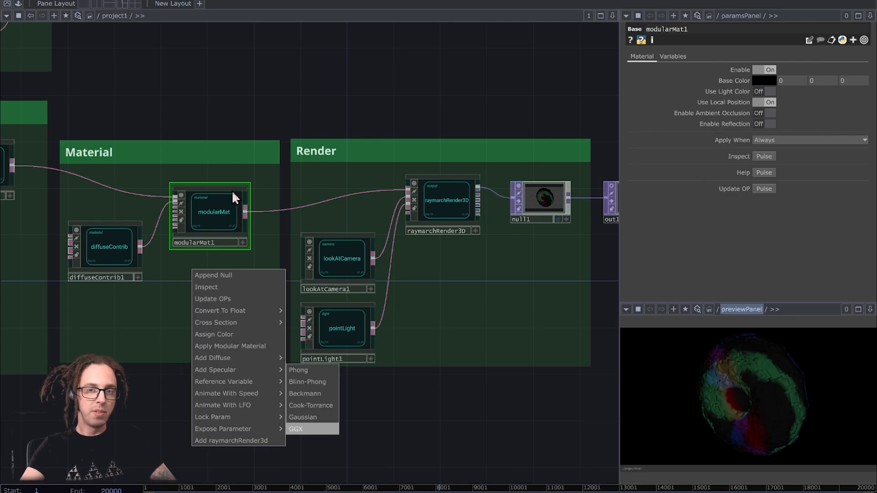
key(Return)
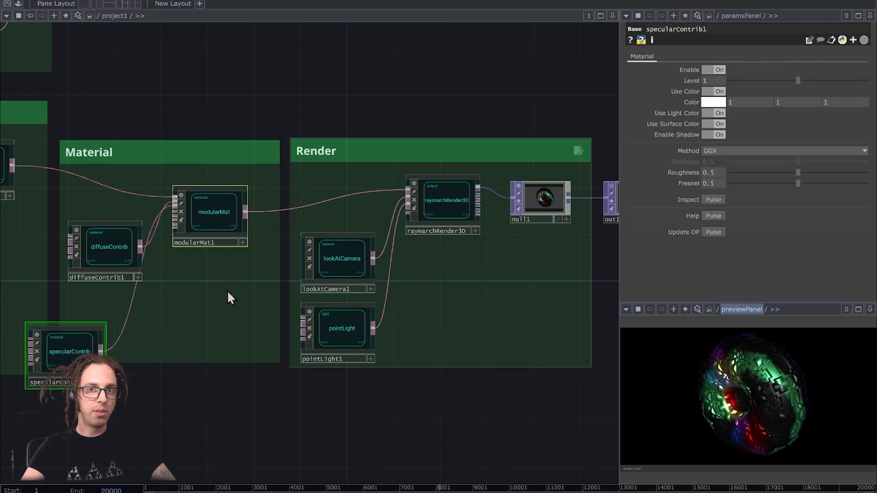
drag(38, 349, 79, 308)
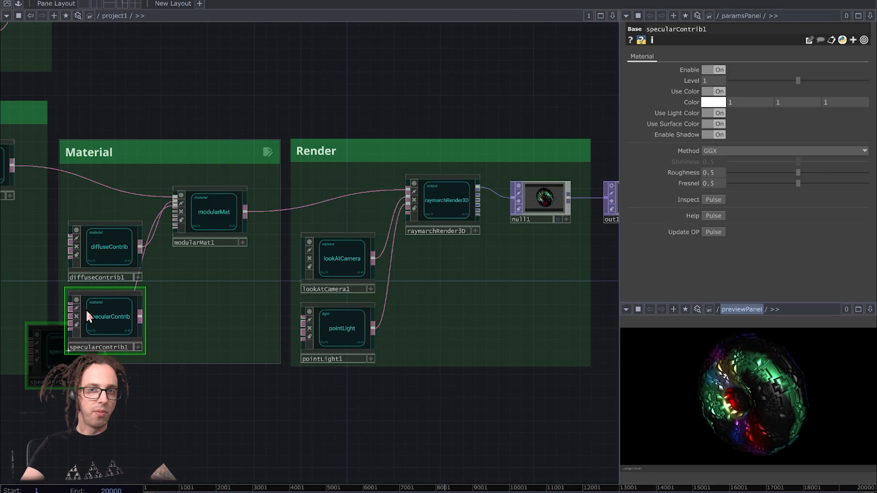
Step: Lock the Method parameter of both diffuseContrib1 and specularContrib1
click(120, 251)
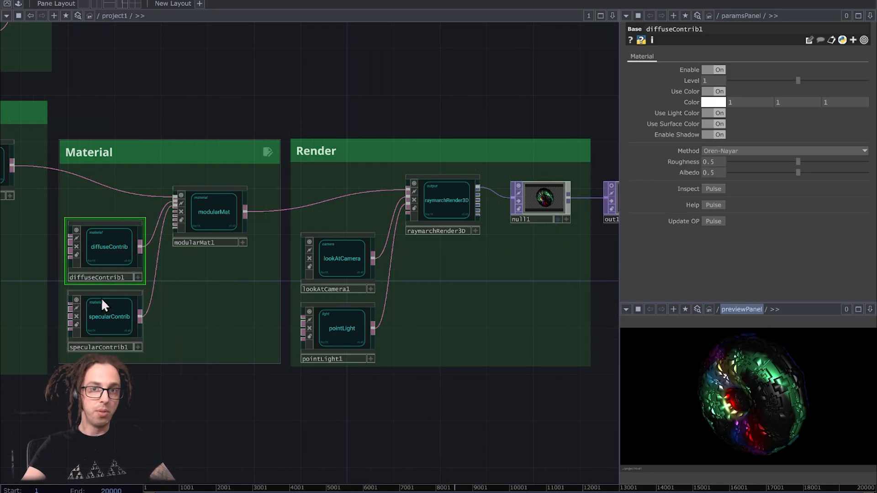
right_click(239, 296)
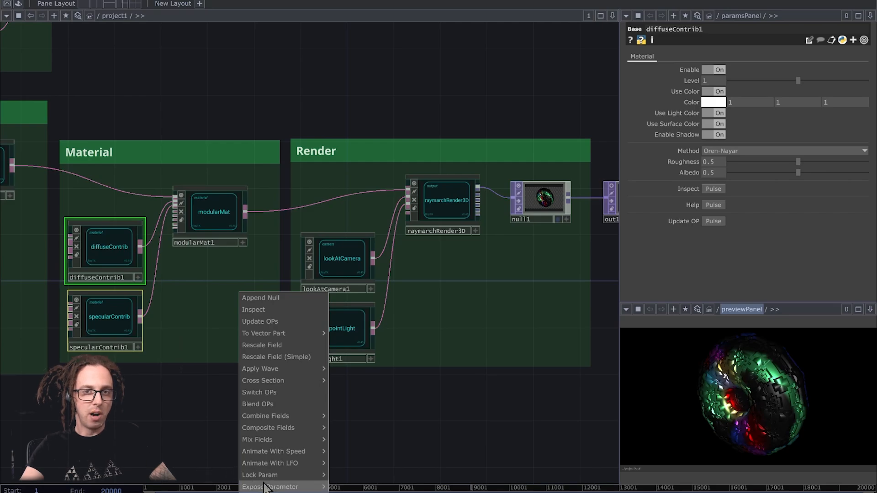
mouse_move(267, 487)
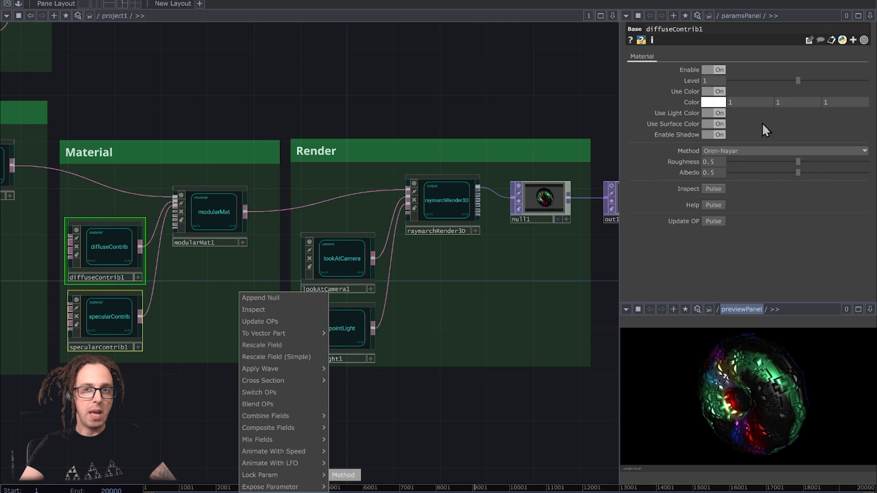
click(687, 152)
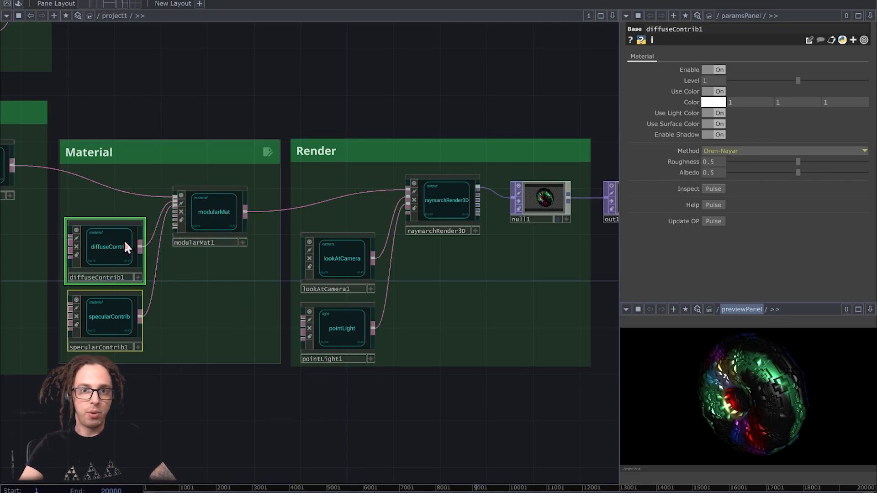
click(227, 281)
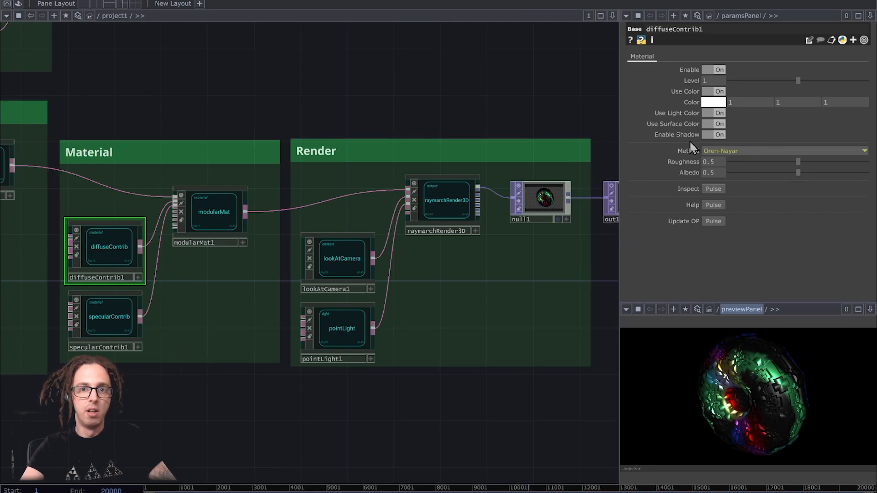
right_click(210, 288)
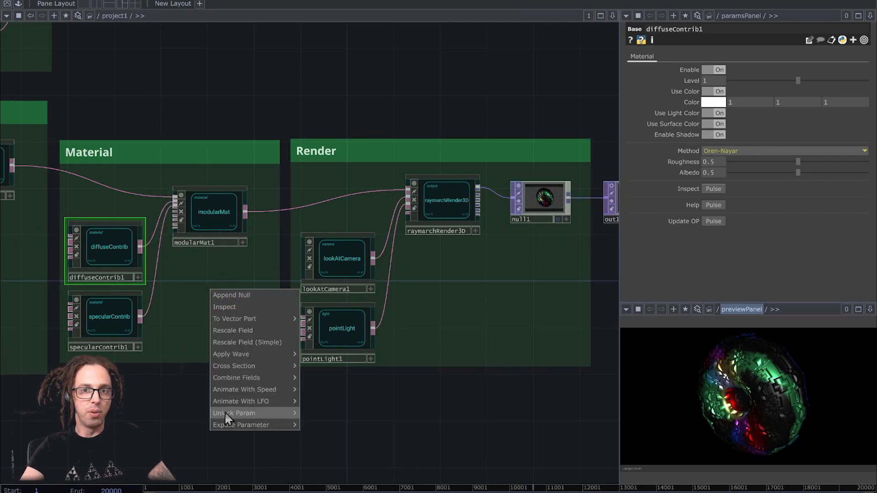
right_click(695, 154)
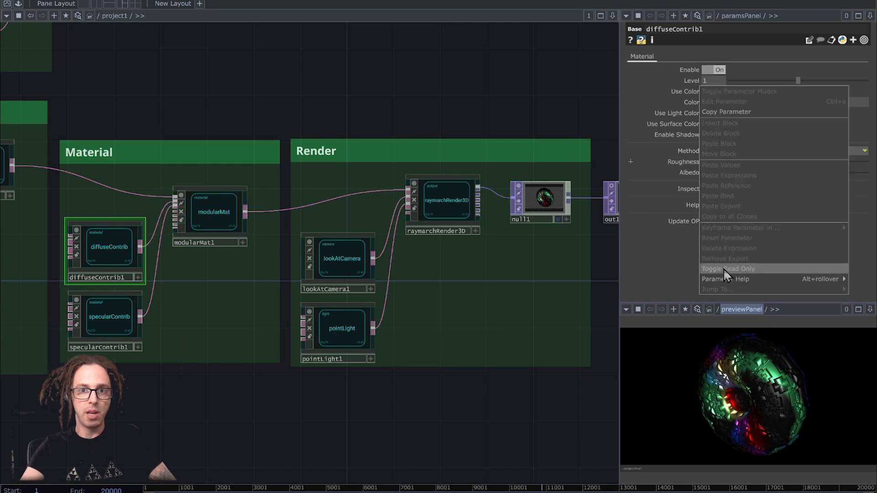
click(410, 318)
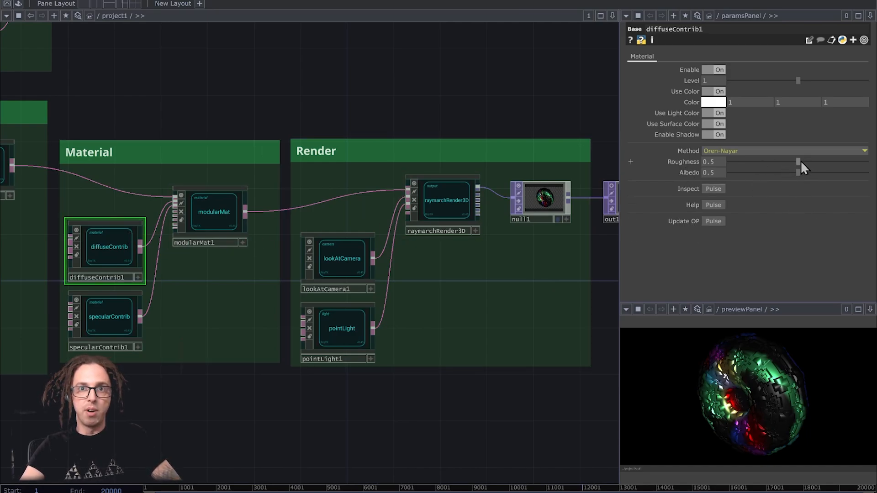
Step: Brighten diffuseContrib1 with higher Roughness and Albedo, and set specularContrib1's Roughness to about 0.611 and Fresnel to about 0.914
drag(800, 164, 853, 184)
click(104, 314)
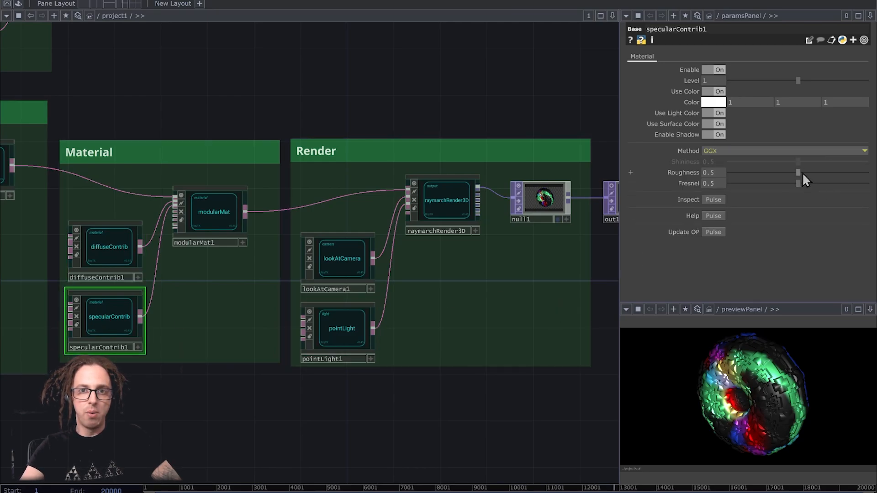
mouse_move(800, 172)
mouse_down()
mouse_move(829, 176)
mouse_move(814, 179)
mouse_up()
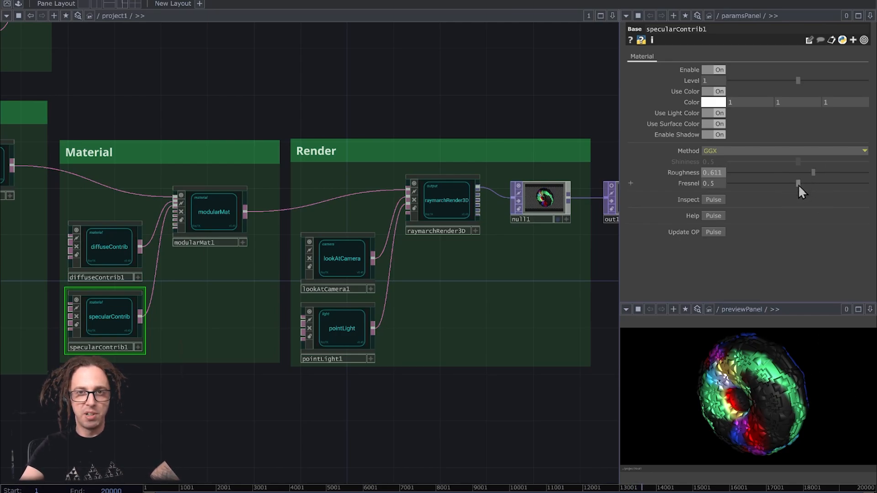
drag(797, 185, 863, 191)
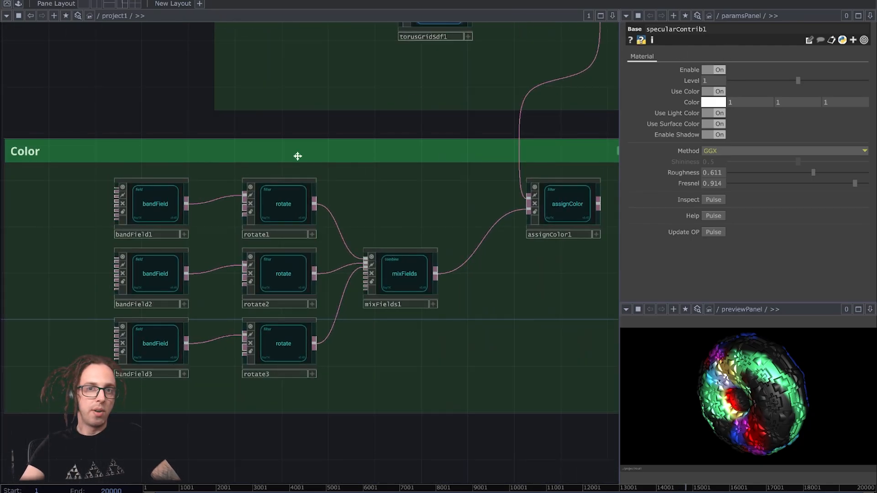
Step: Change bandField1's Inside Value to a lighter green with hue about 124 and saturation about 0.61
click(168, 207)
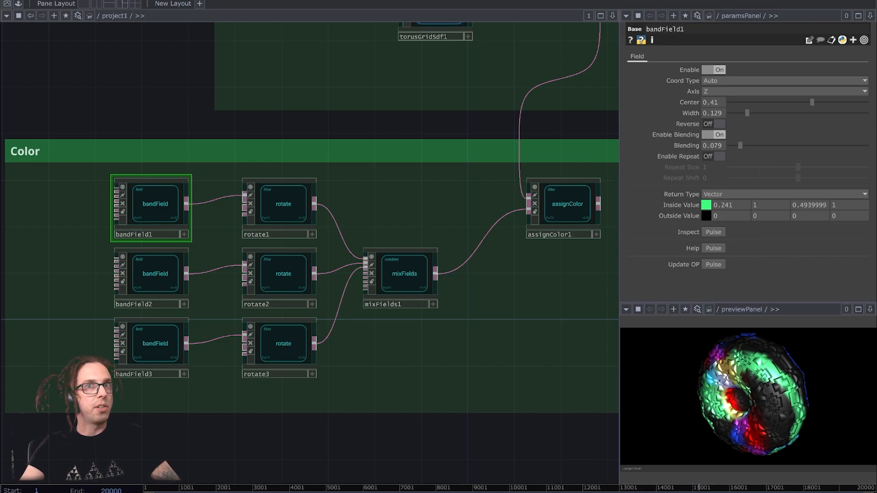
click(705, 206)
drag(716, 223, 741, 238)
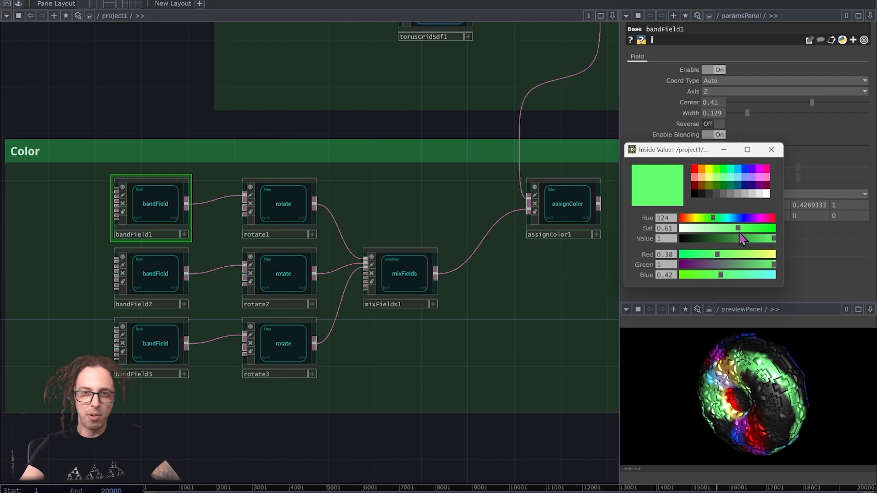
click(771, 149)
Step: Change bandField2's Inside Value to a light purple with hue about 269 and saturation about 0.36
click(153, 280)
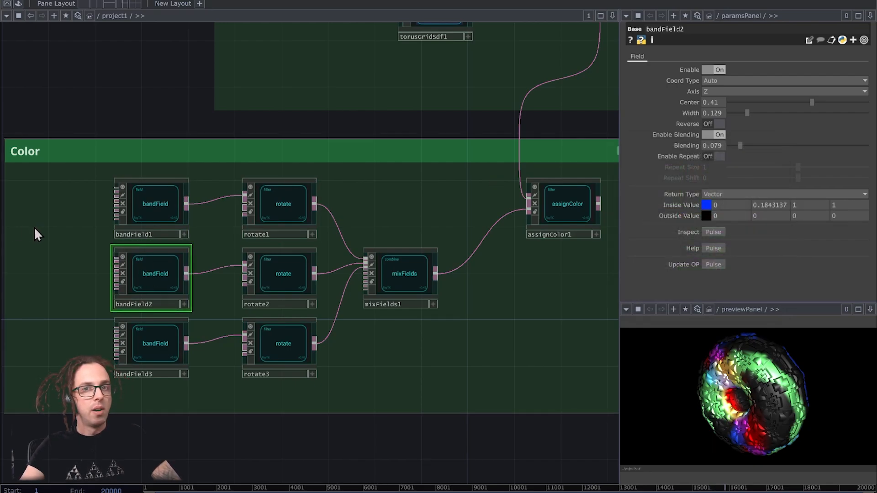
click(706, 205)
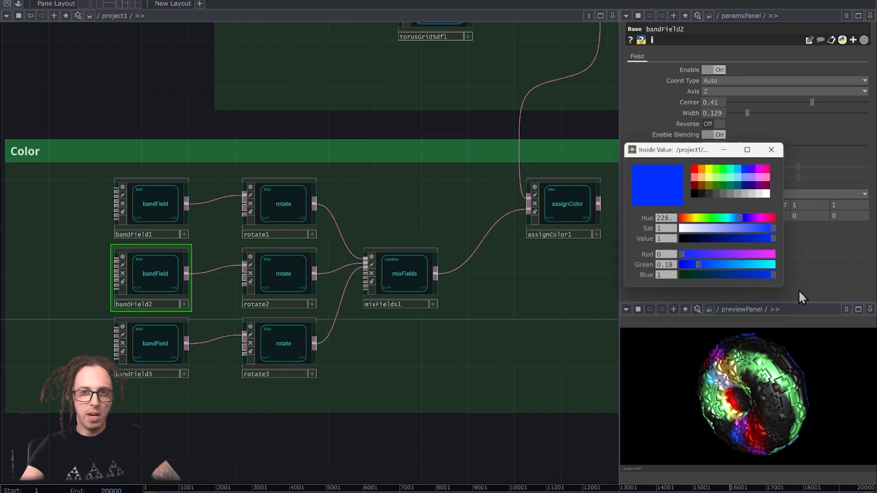
drag(752, 216, 707, 232)
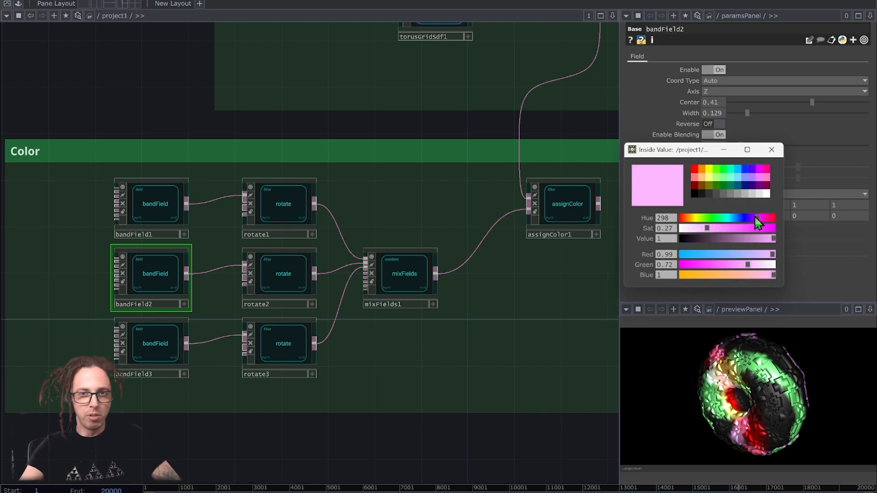
mouse_move(754, 216)
mouse_down()
mouse_move(718, 231)
mouse_move(751, 214)
mouse_up()
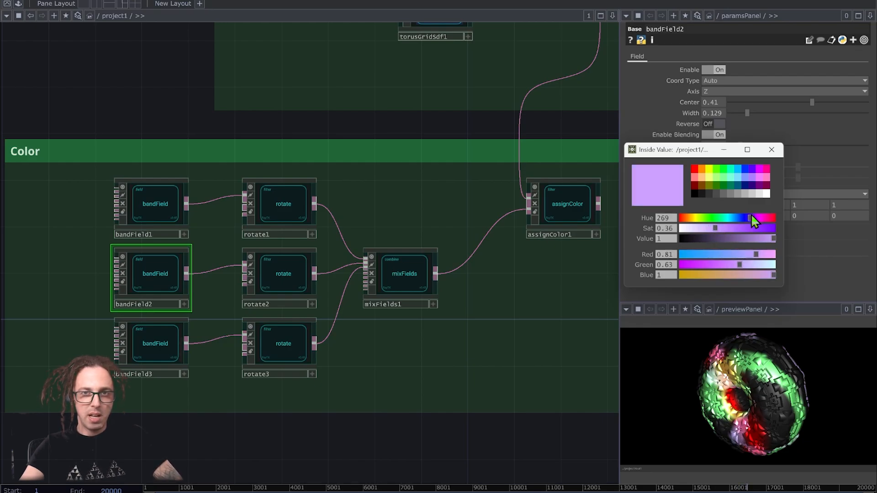
click(771, 150)
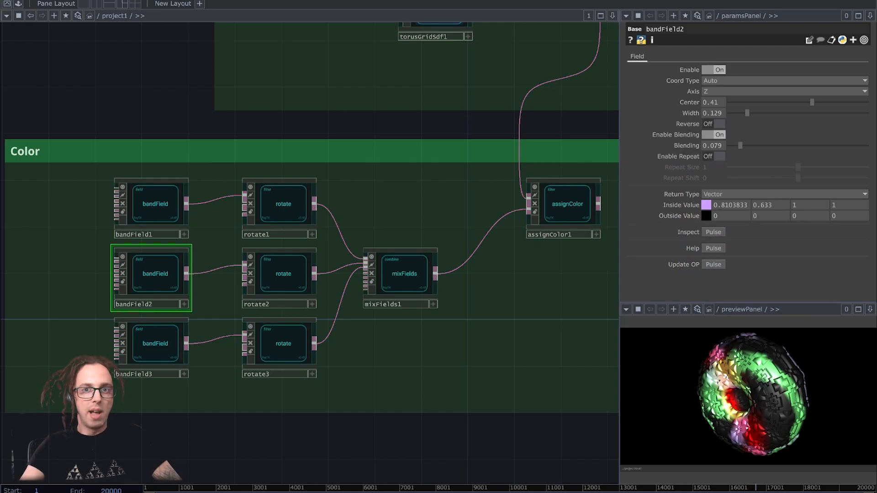
Step: Change bandField3's Inside Value to a bright blue with hue about 205 and saturation about 0.89
click(146, 346)
click(704, 203)
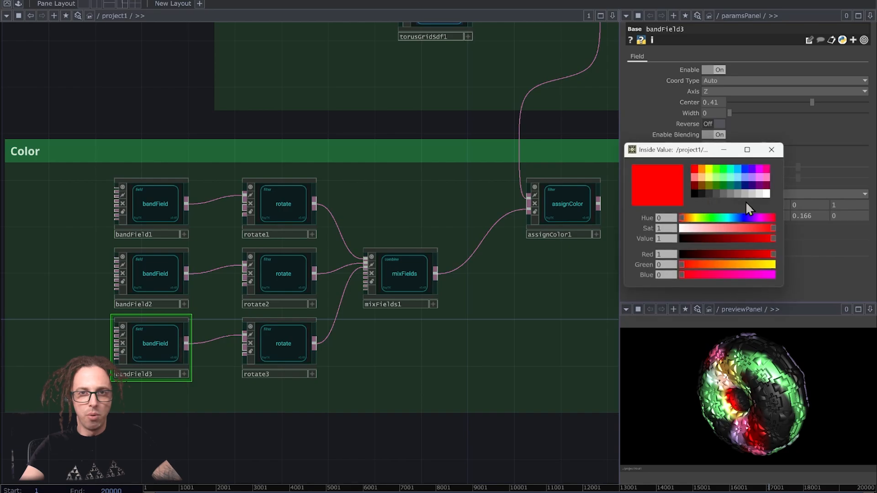
click(730, 218)
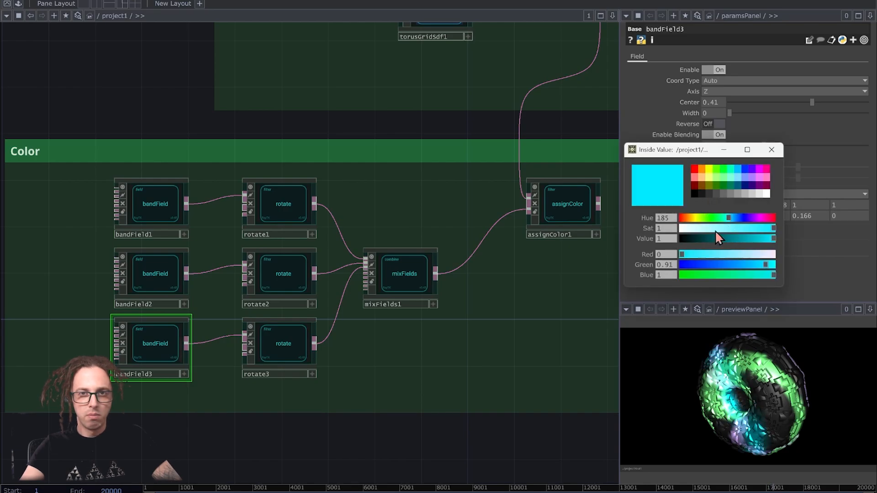
drag(714, 229, 766, 229)
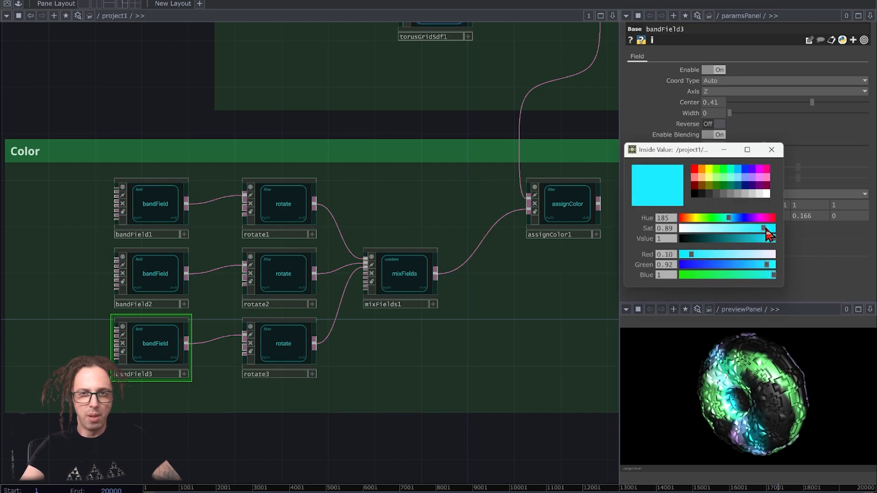
click(735, 218)
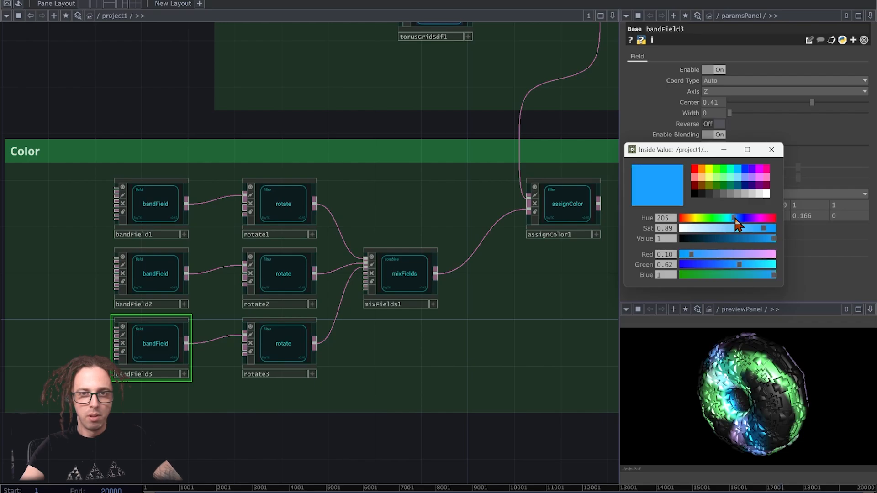
click(771, 150)
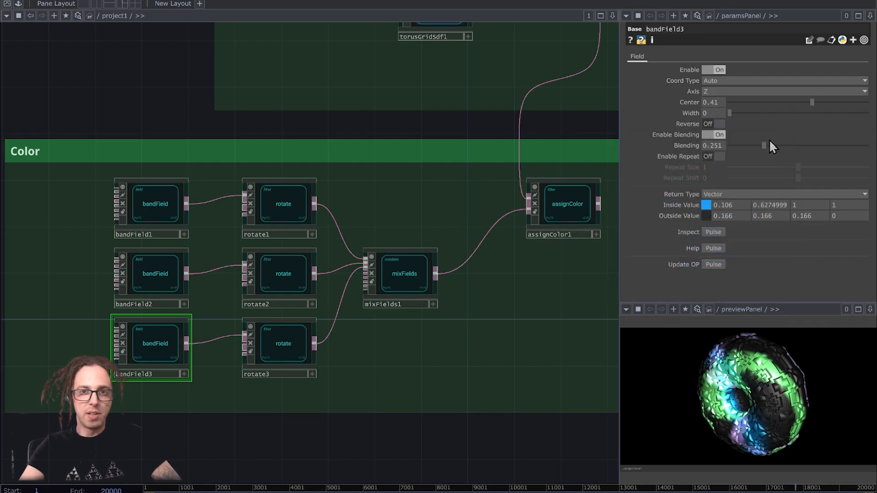
Step: Raise the Blending to about 0.287 on bandField3 and about 0.276 on bandField2
drag(763, 144, 735, 145)
mouse_move(772, 153)
mouse_down()
mouse_move(791, 161)
mouse_move(769, 164)
mouse_up()
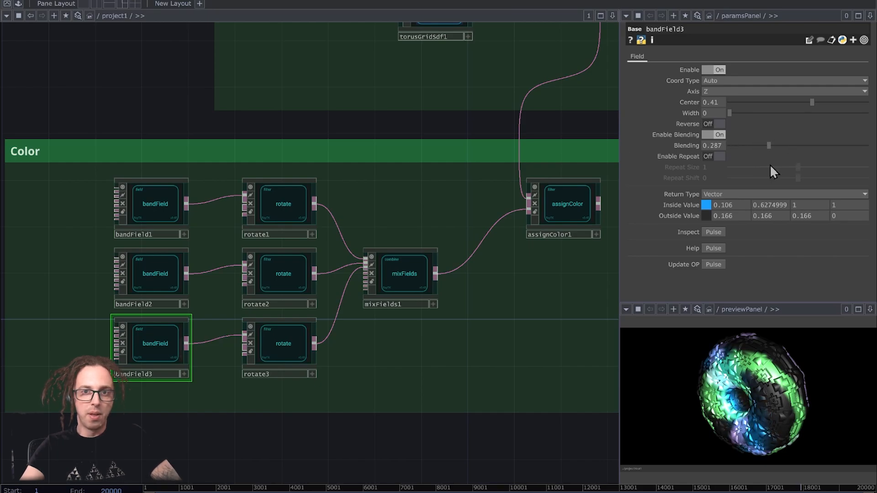
click(177, 280)
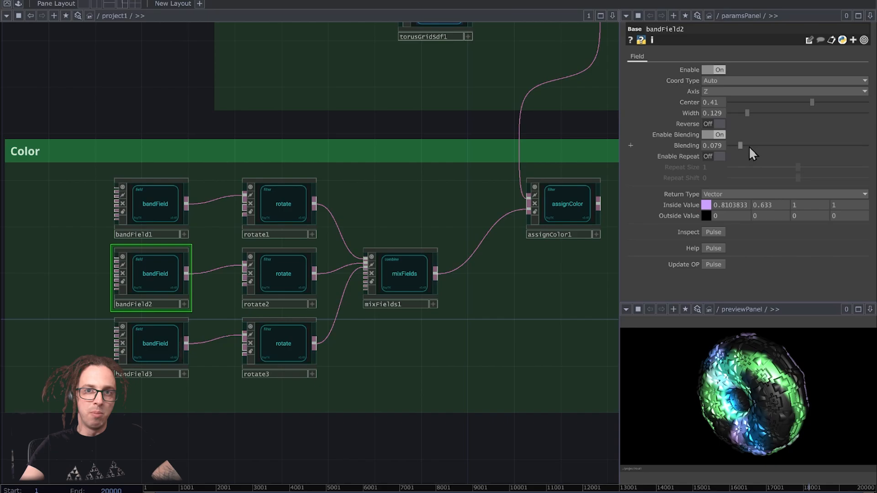
mouse_move(749, 147)
mouse_down()
mouse_move(779, 161)
mouse_move(752, 158)
mouse_up()
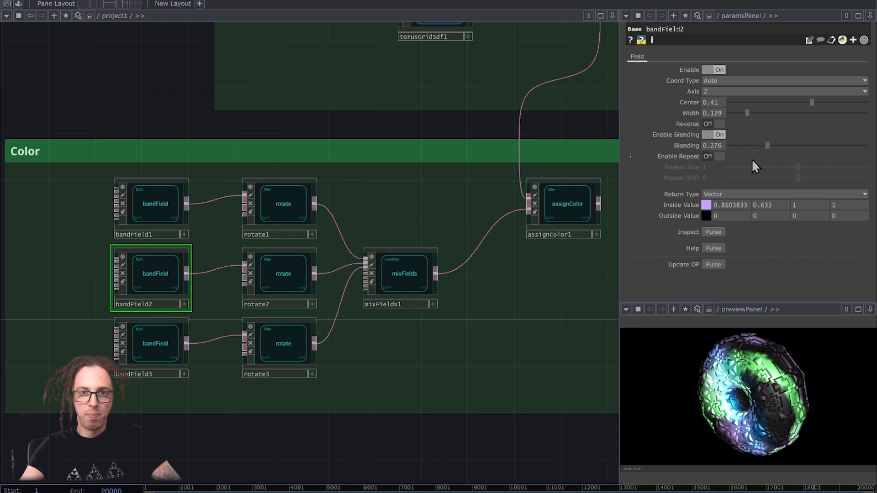
Step: Try switching mixFields1's first input off and on and varying its Level 1, and undo the level change
click(398, 274)
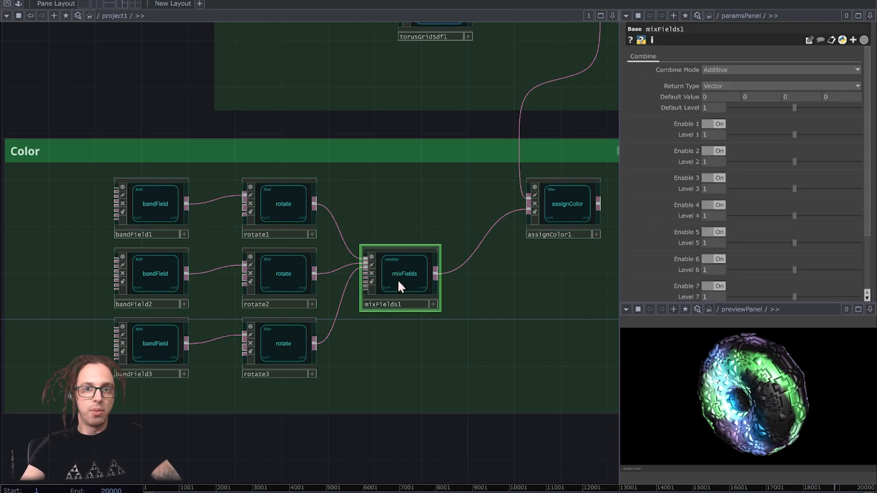
click(710, 125)
click(710, 125)
click(710, 125)
click(710, 125)
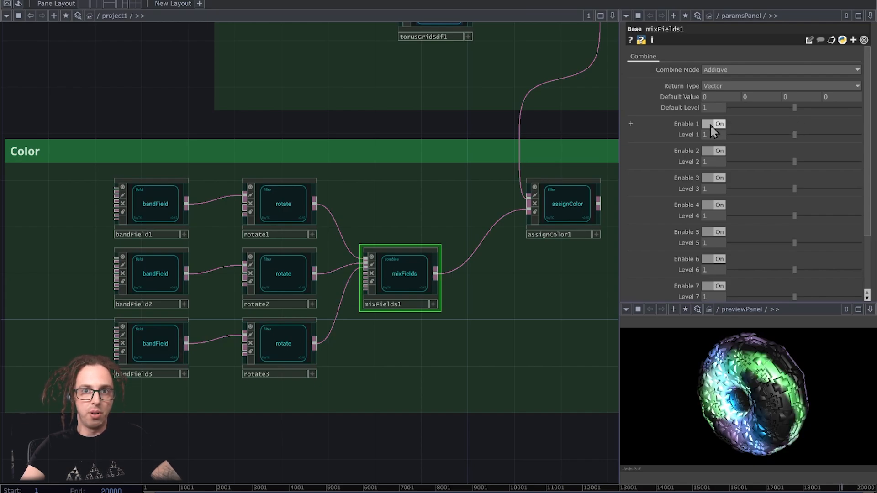
drag(799, 135, 736, 155)
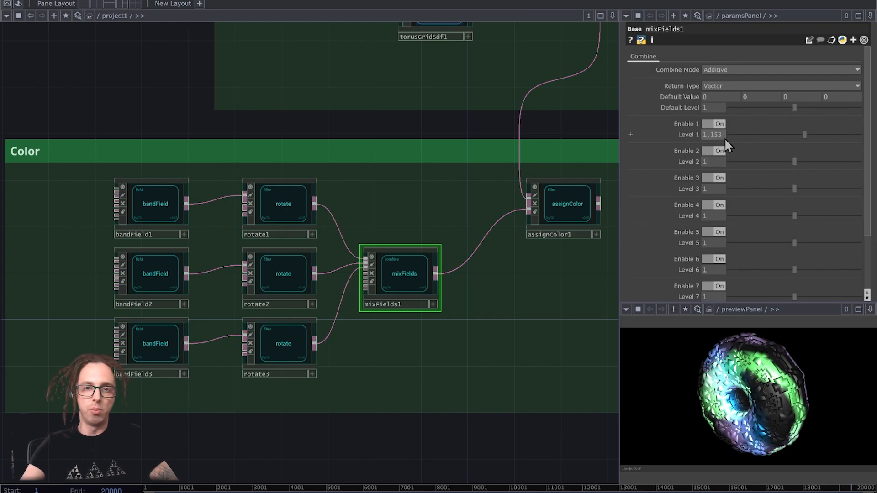
key(ctrl+z)
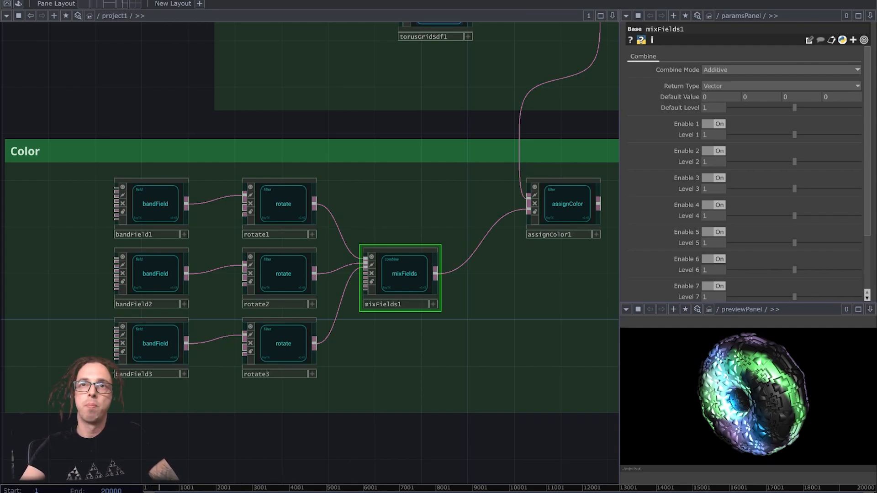
Step: Try varying torusGridSdf1's Blend Offset in the SDF area and return it to 0
key(h)
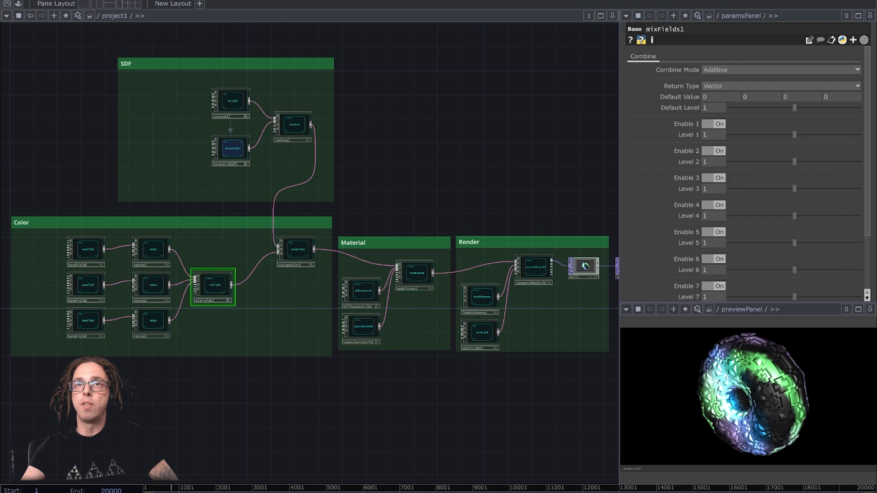
scroll(272, 148, up, 5)
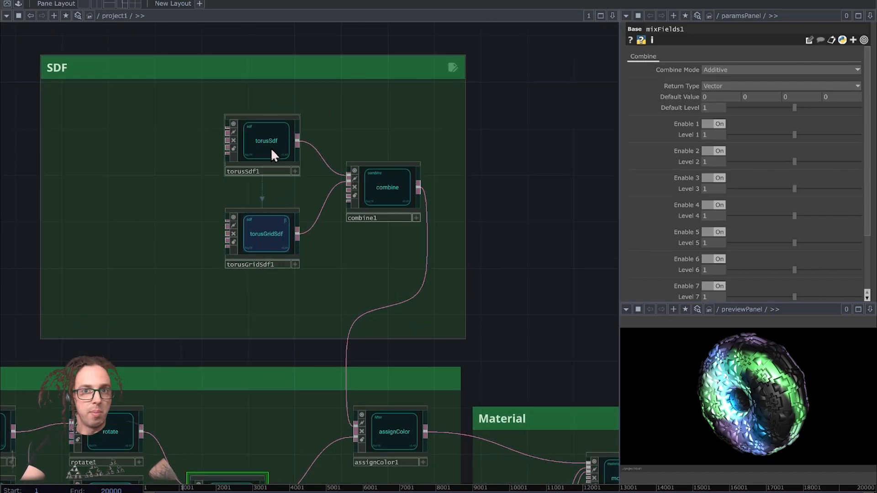
click(269, 226)
click(387, 187)
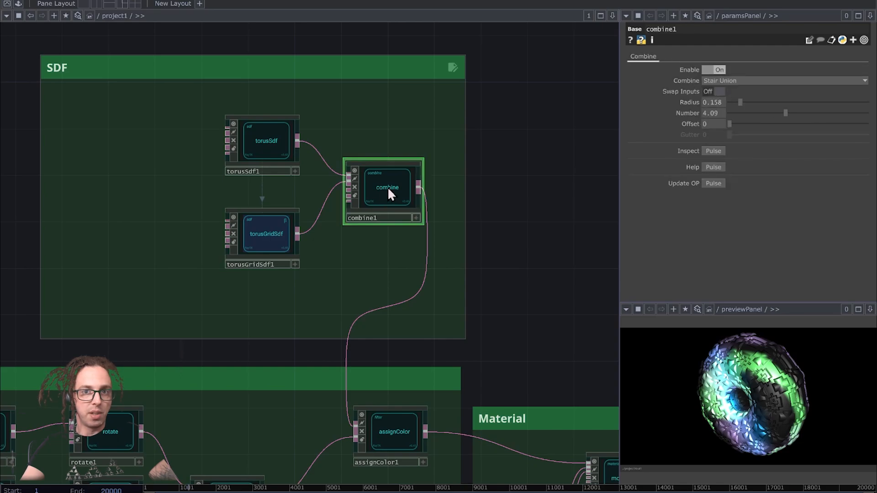
click(257, 246)
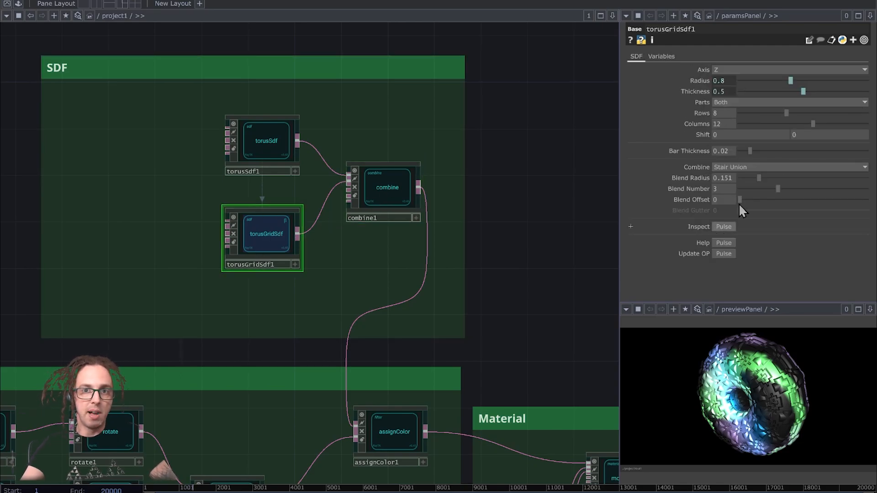
drag(740, 201, 693, 213)
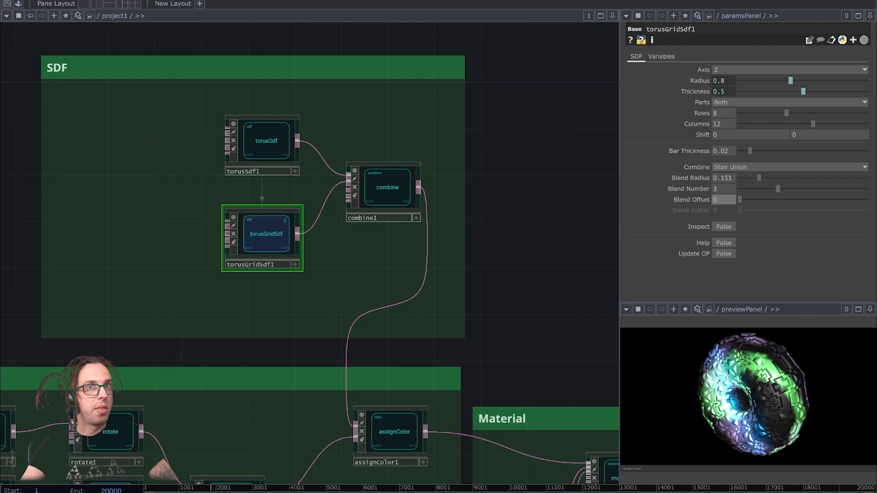
Step: Move torusSdf1, torusGridSdf1 and combine1 together to make room for more operators within the SDF area
drag(161, 129, 389, 270)
drag(392, 194, 425, 189)
click(382, 225)
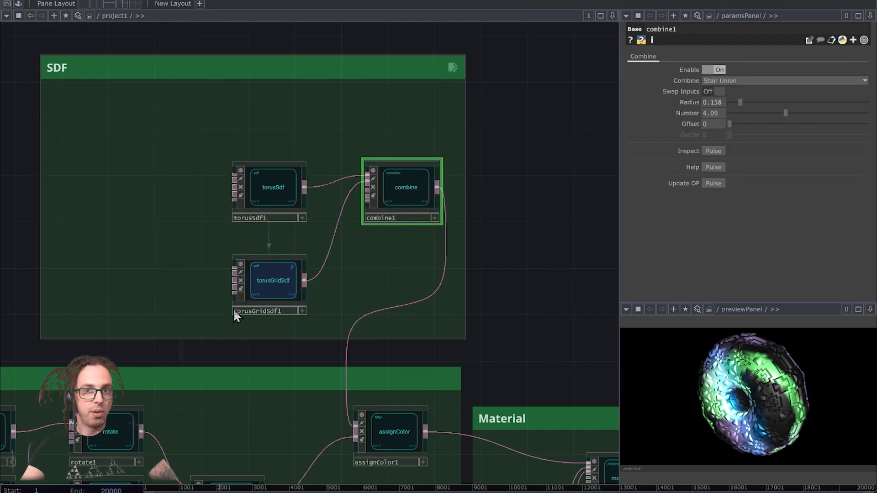
Step: Animate torusGridSdf1's Blend Offset with a speed generator and arrange the generator and its null in a row before torusGridSdf1
click(269, 284)
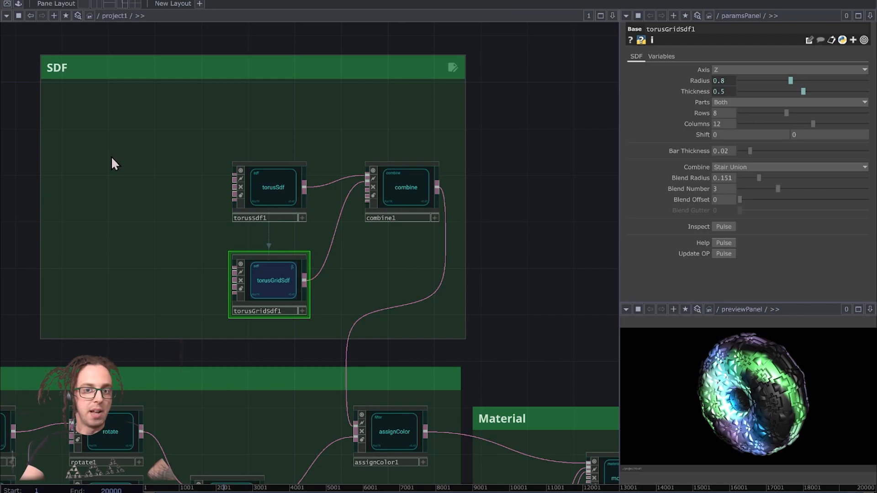
right_click(112, 158)
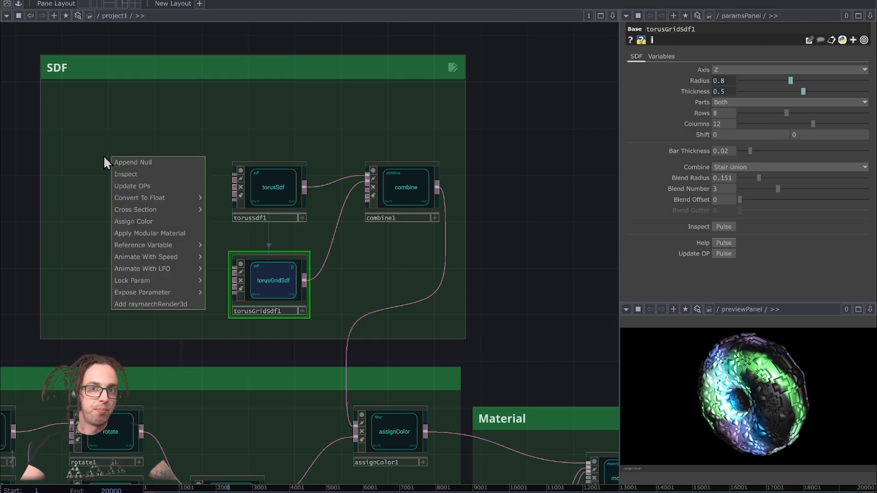
mouse_move(115, 257)
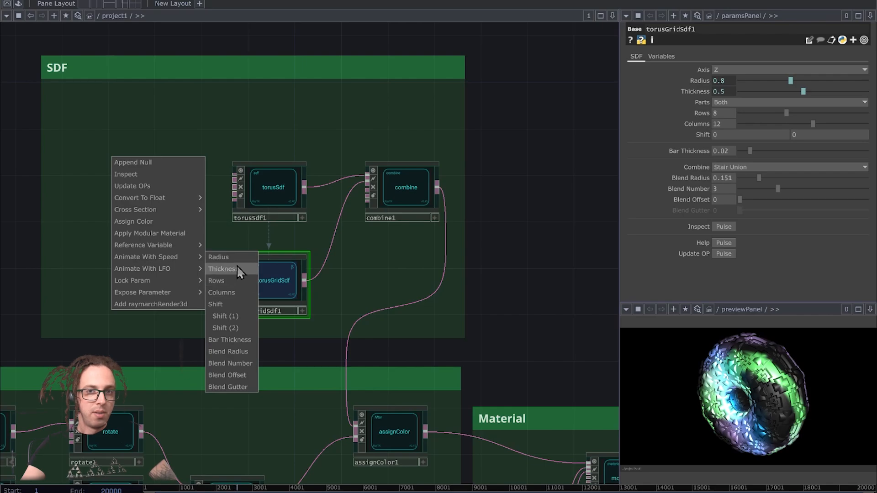
click(235, 375)
drag(292, 338, 164, 291)
drag(171, 330, 62, 279)
Step: Animate combine1's Offset with a speed generator and place the generator and its null above torusSdf1
click(407, 182)
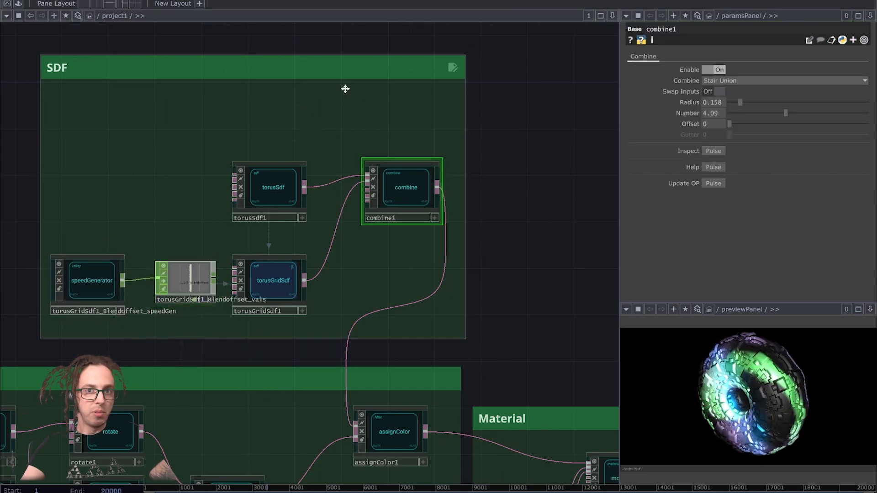
right_click(405, 111)
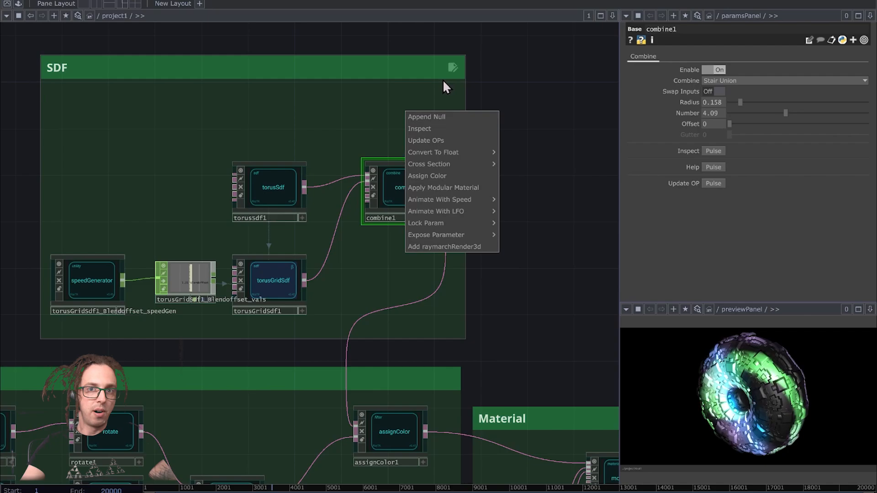
mouse_move(454, 199)
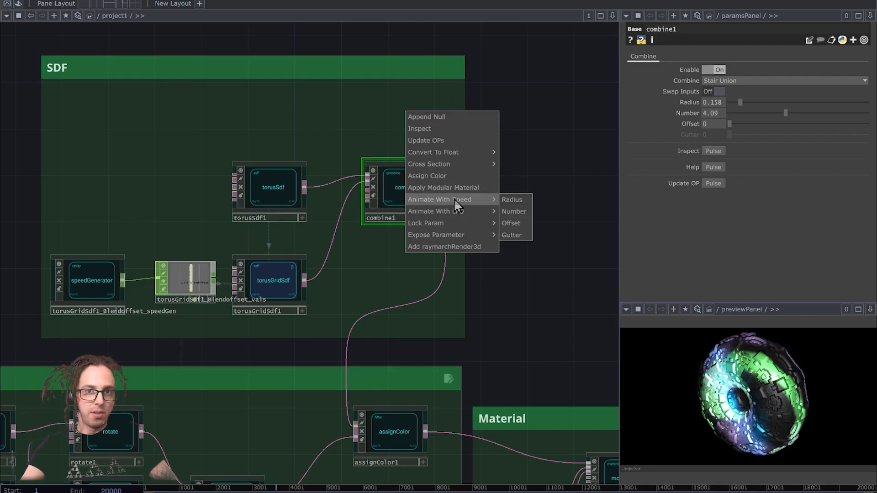
click(510, 224)
click(459, 237)
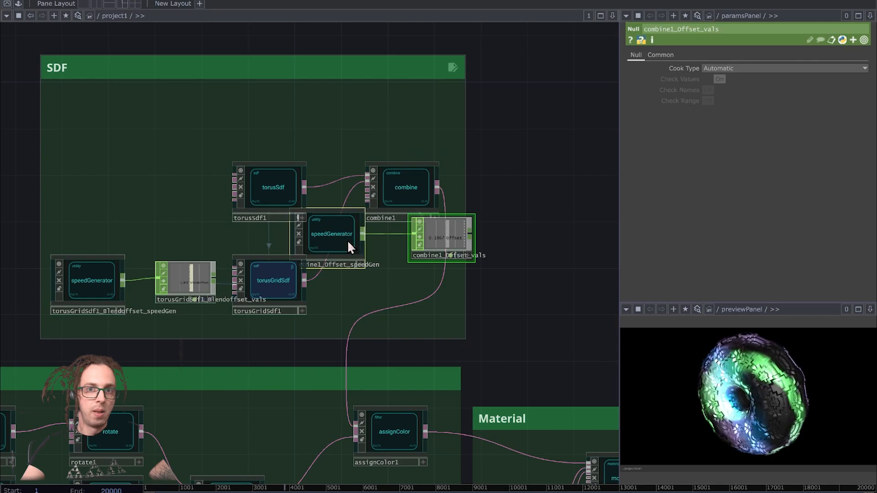
drag(348, 242, 117, 128)
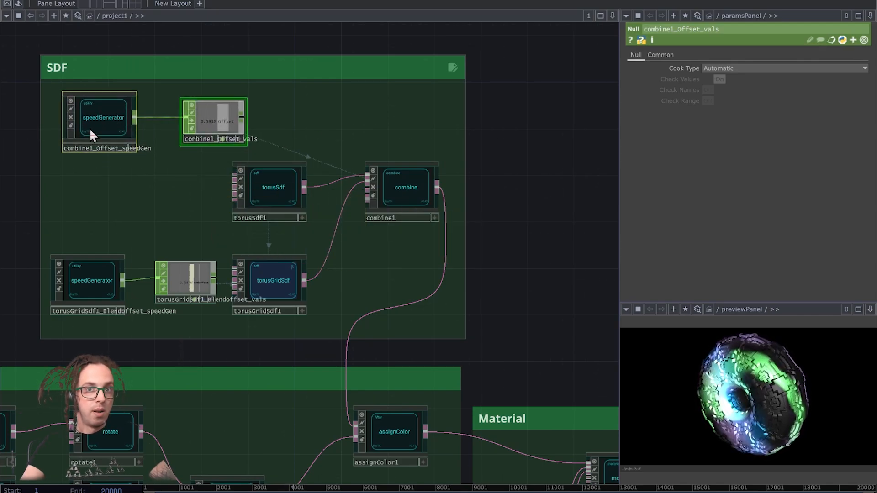
Step: Turn on Reverse for torusGridSdf1_Blendoffset_speedGen and set its Speed Multiplier to about 0.344
click(95, 276)
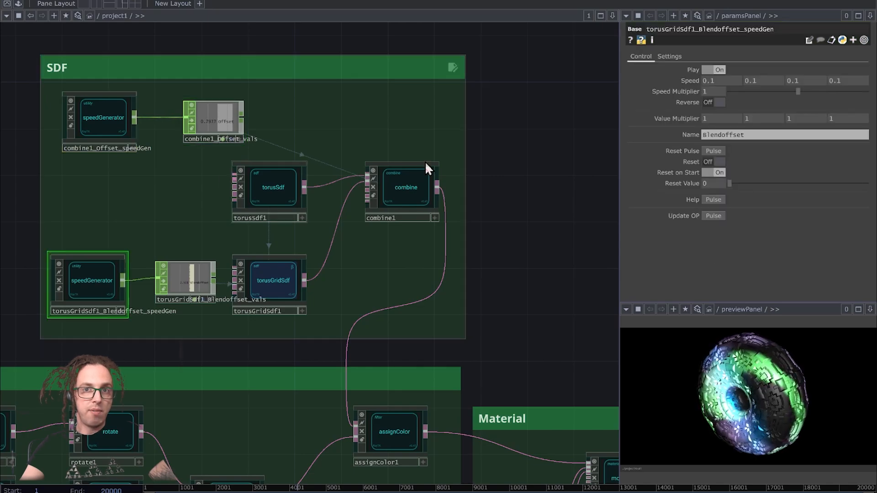
click(719, 103)
click(719, 103)
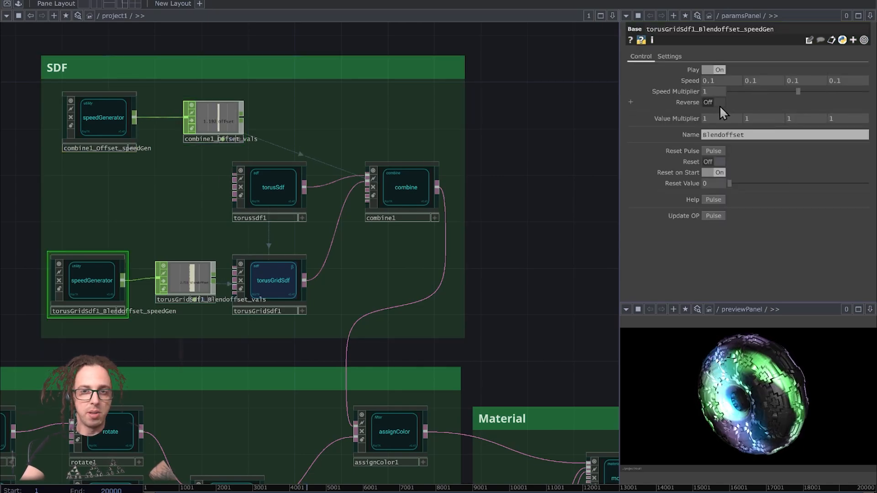
click(761, 91)
mouse_move(763, 90)
mouse_down()
mouse_move(744, 97)
mouse_move(753, 95)
mouse_up()
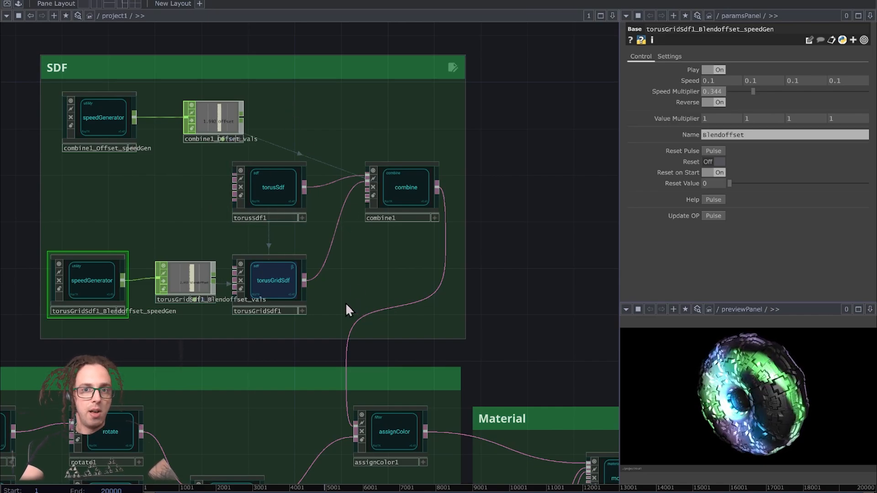
Step: Animate torusGridSdf1's second Shift value with a speed generator
click(271, 279)
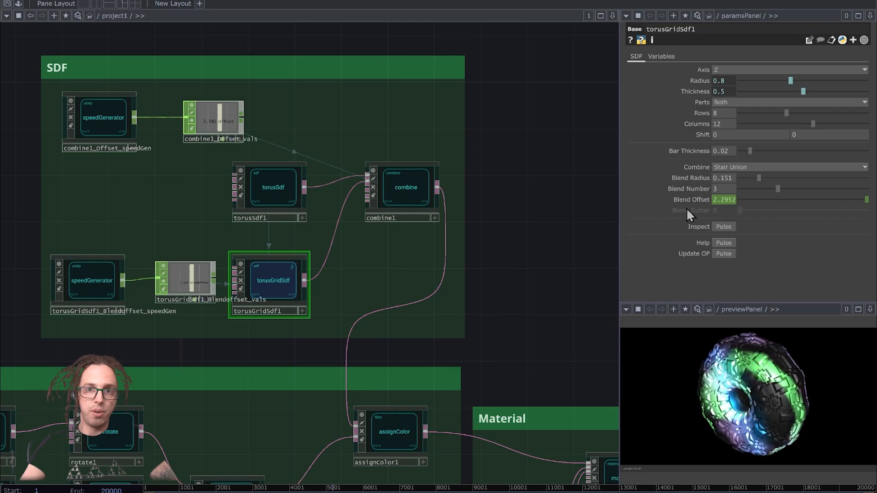
mouse_move(813, 133)
middle_down()
mouse_move(822, 124)
mouse_move(815, 117)
mouse_move(799, 123)
middle_up()
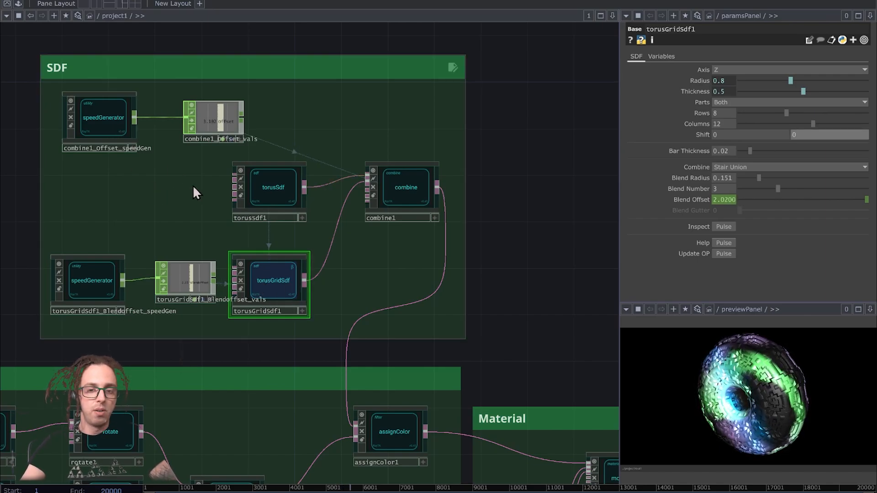
right_click(210, 182)
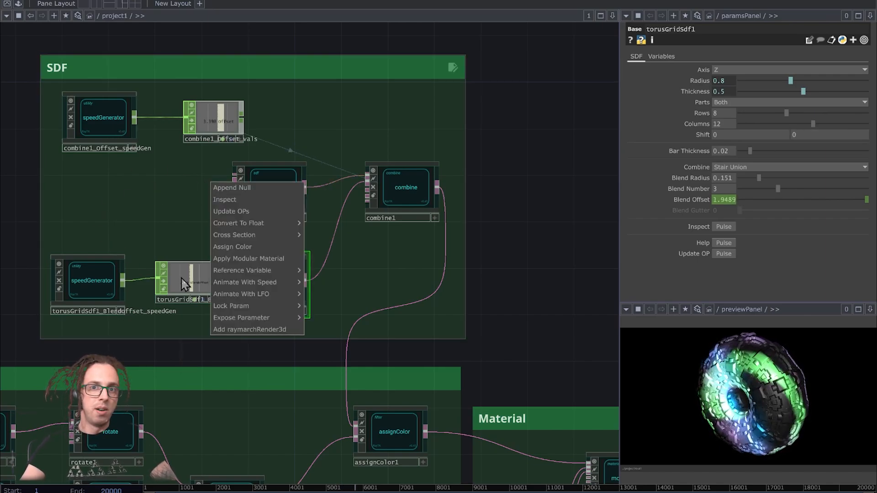
mouse_move(243, 284)
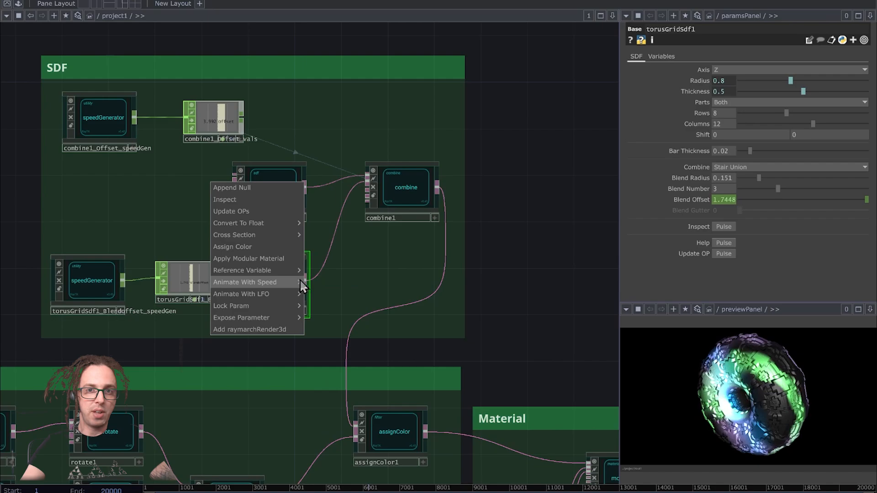
mouse_move(300, 282)
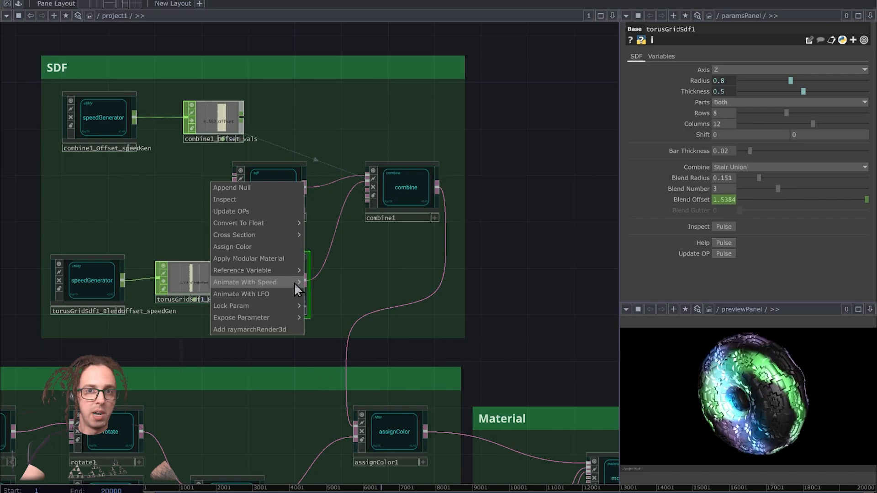
click(325, 352)
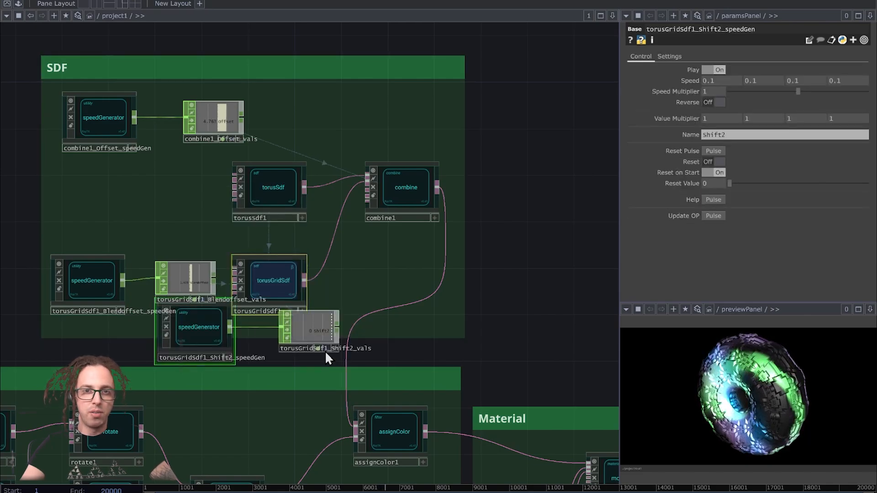
Step: Place the Shift speed generator and its null in a row above the Blend Offset generator, and turn on the Shift generator's Reverse
click(315, 331)
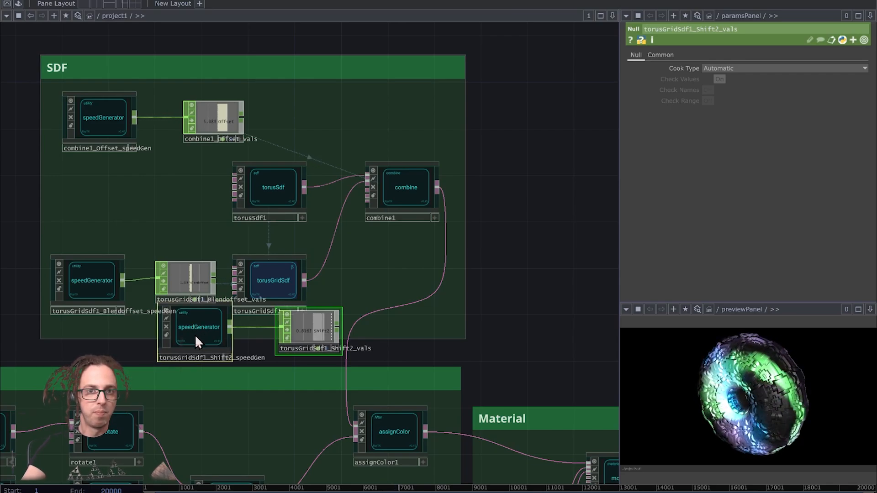
drag(196, 342, 89, 209)
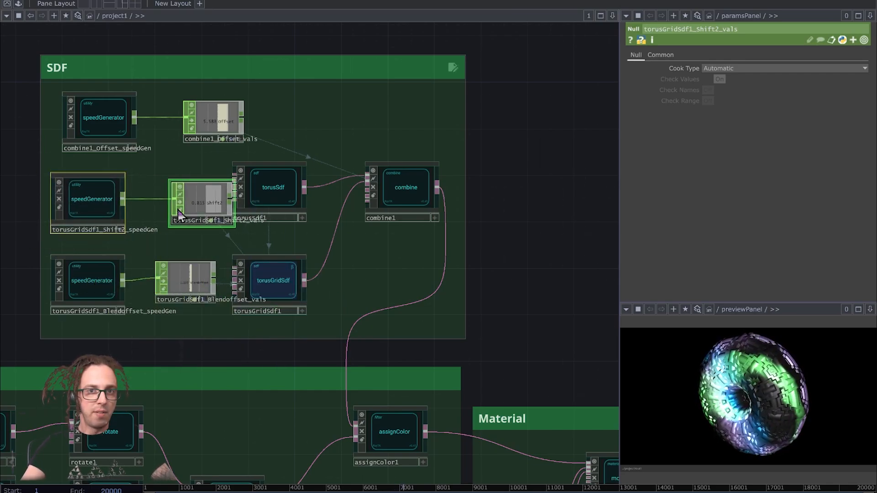
drag(203, 199, 186, 195)
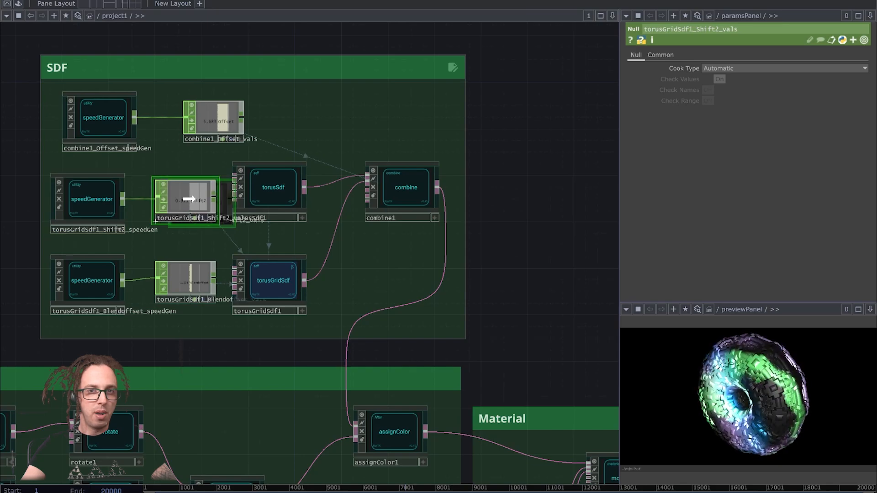
click(99, 198)
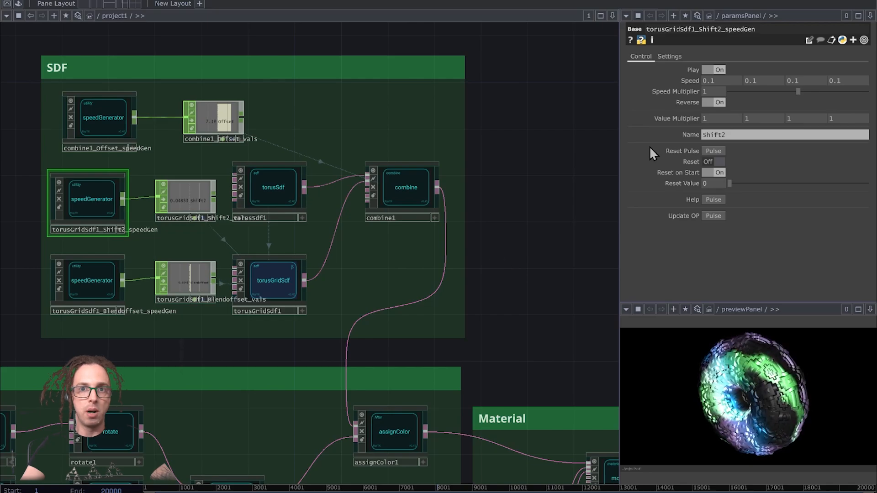
Step: Move the bandField, rotate and mixFields operators together closer to assignColor1 to make room before the band fields in the Color area
drag(382, 295, 557, 68)
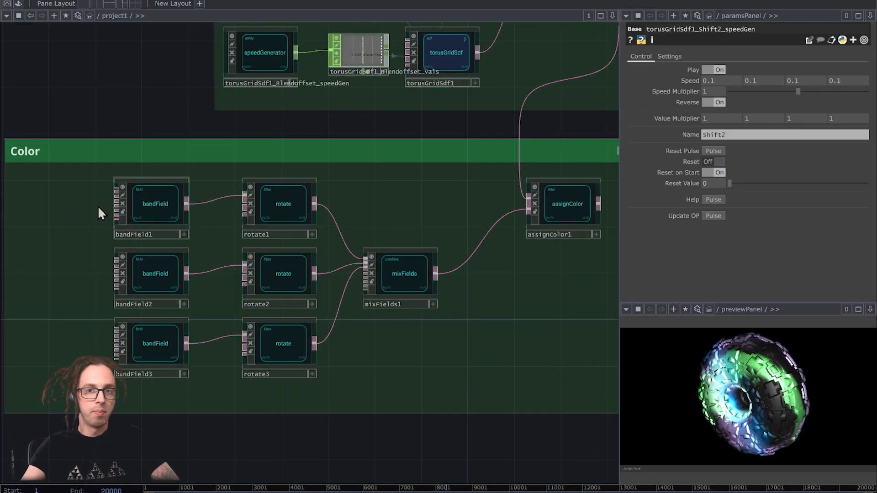
drag(75, 214, 388, 346)
drag(388, 346, 407, 382)
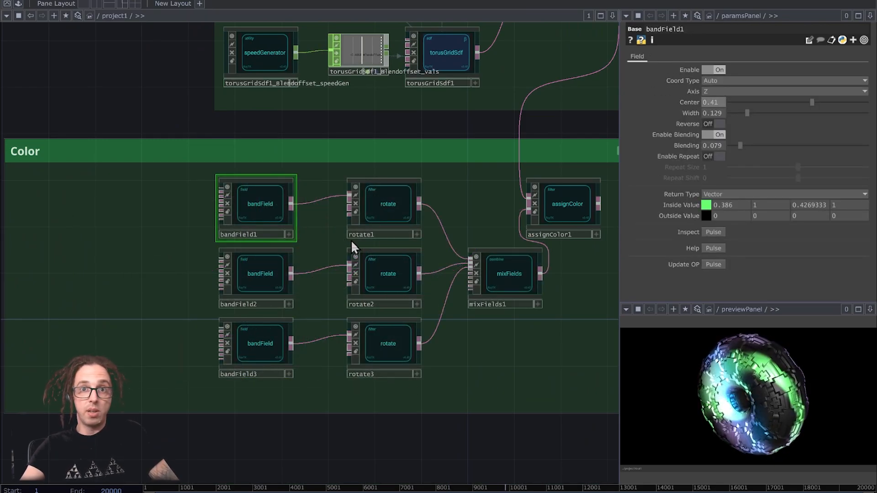
Step: Enable Repeat on bandField1, with Center set to 0.57 and Repeat Shift to about -0.197
click(708, 156)
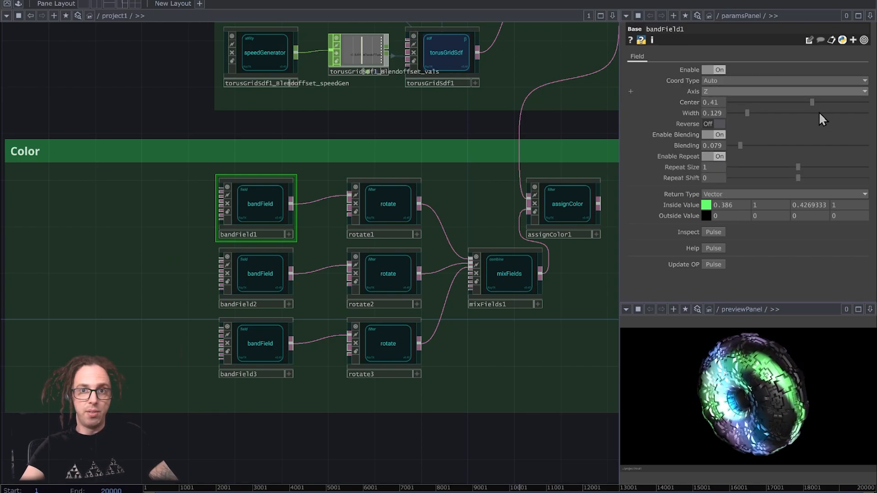
drag(816, 103, 822, 101)
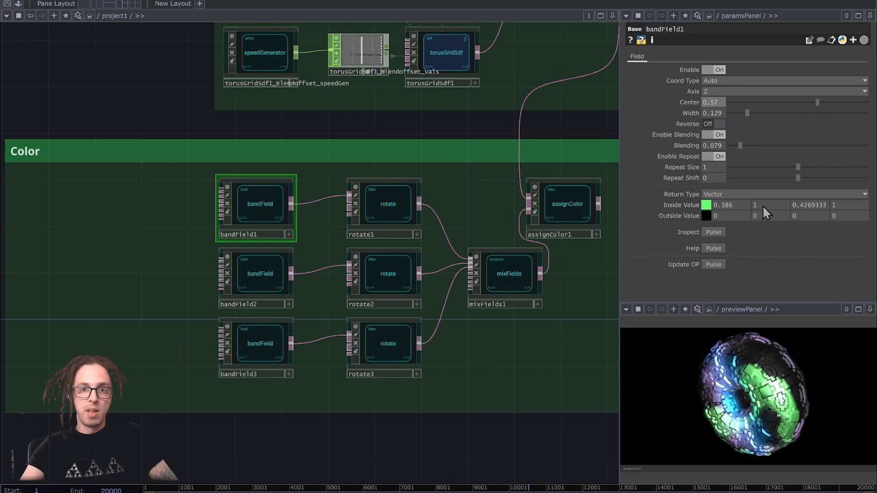
drag(799, 179, 769, 188)
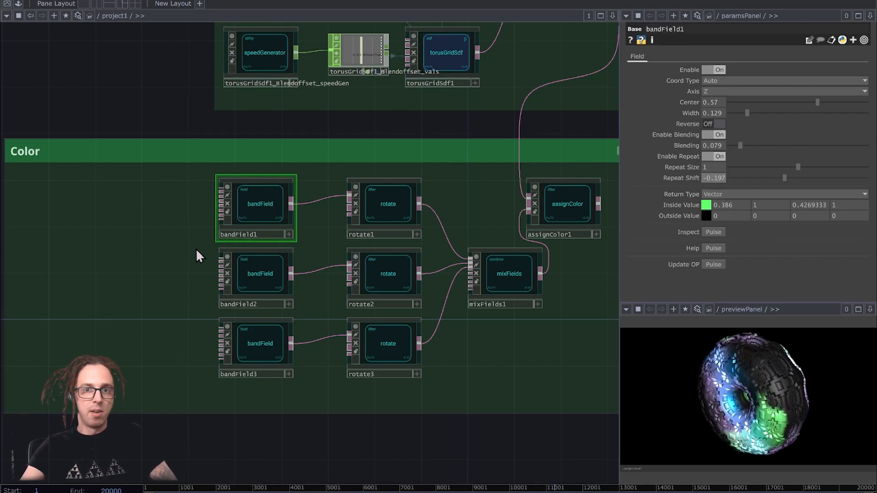
Step: Try other Repeat Size and Center values on bandField1 and undo the changes
drag(795, 166, 771, 166)
drag(815, 102, 829, 119)
key(ctrl+z)
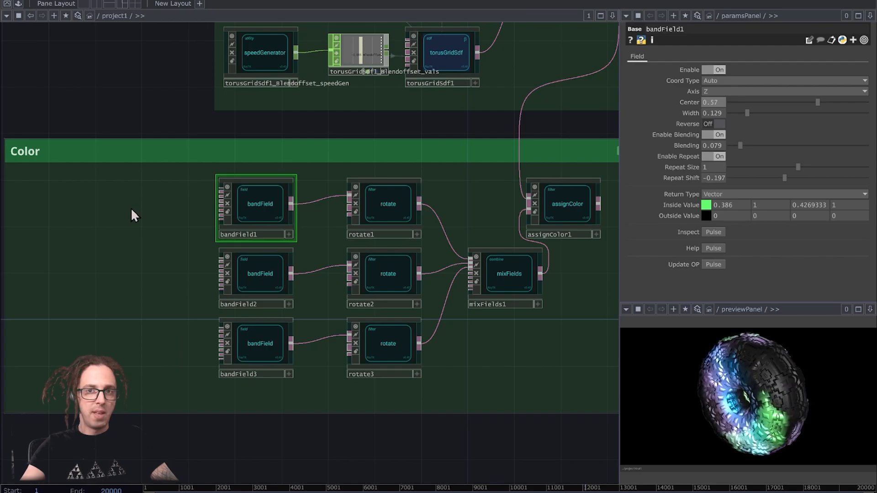
Step: Animate bandField1's Repeat Shift with a speed generator and arrange the generator and its null in a row before bandField1
right_click(164, 203)
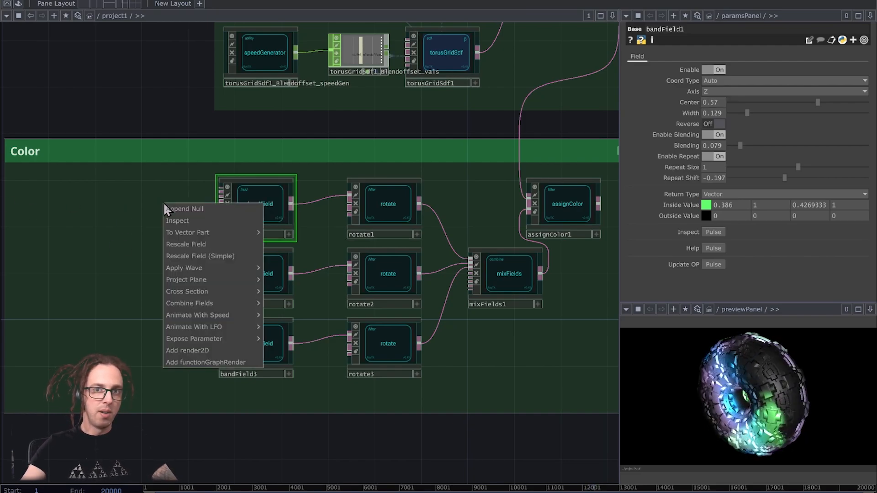
mouse_move(177, 316)
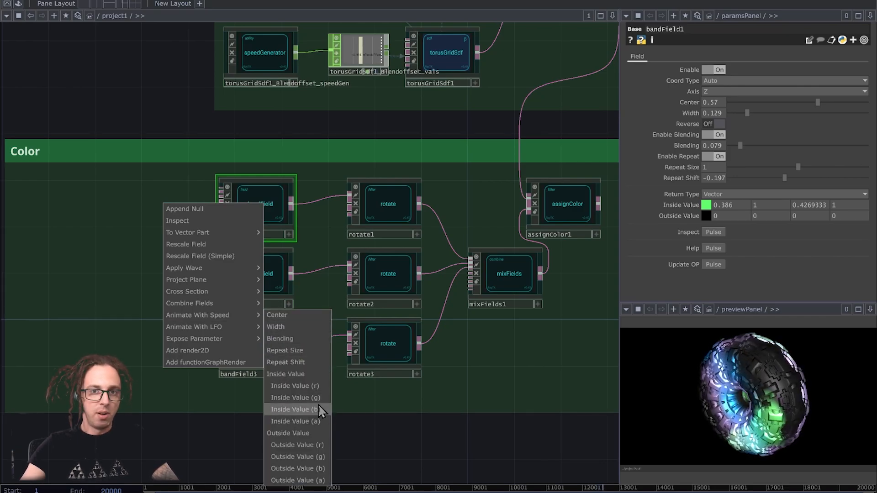
click(296, 361)
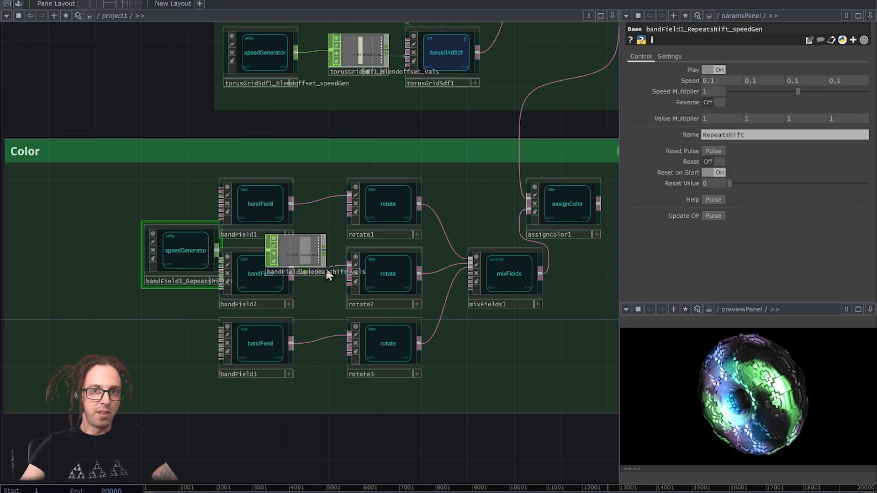
click(305, 260)
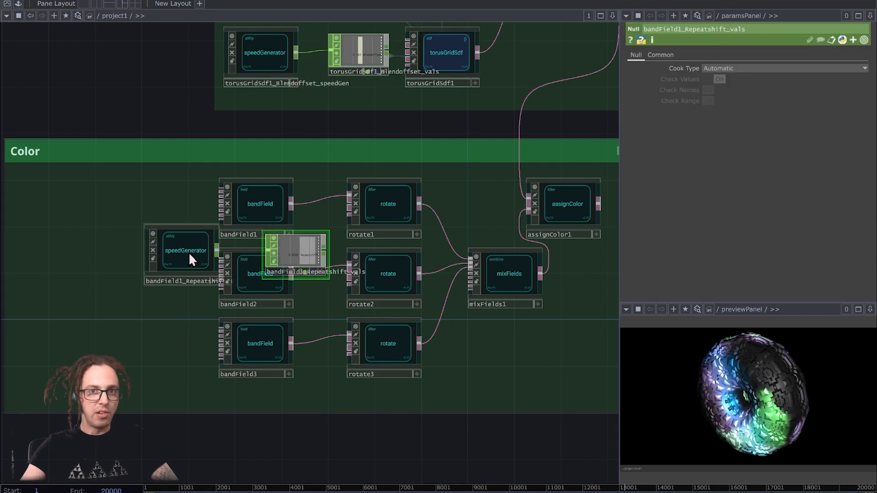
drag(198, 250, 53, 201)
drag(60, 200, 59, 200)
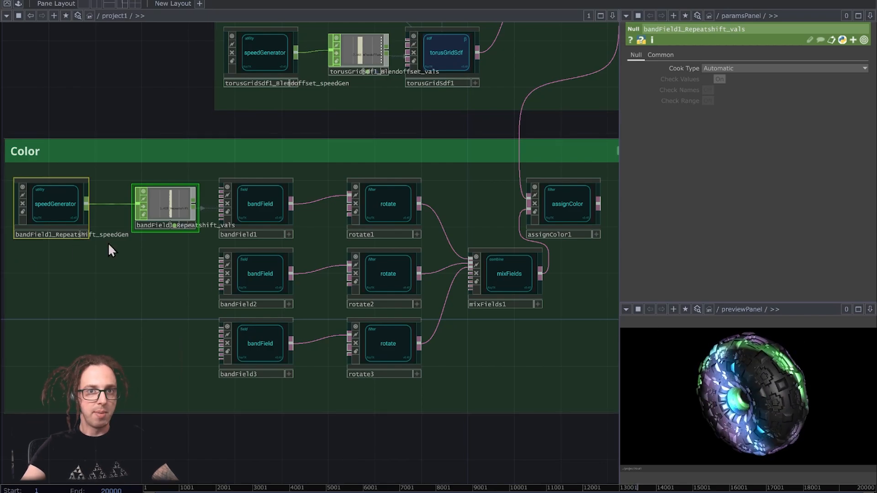
click(64, 189)
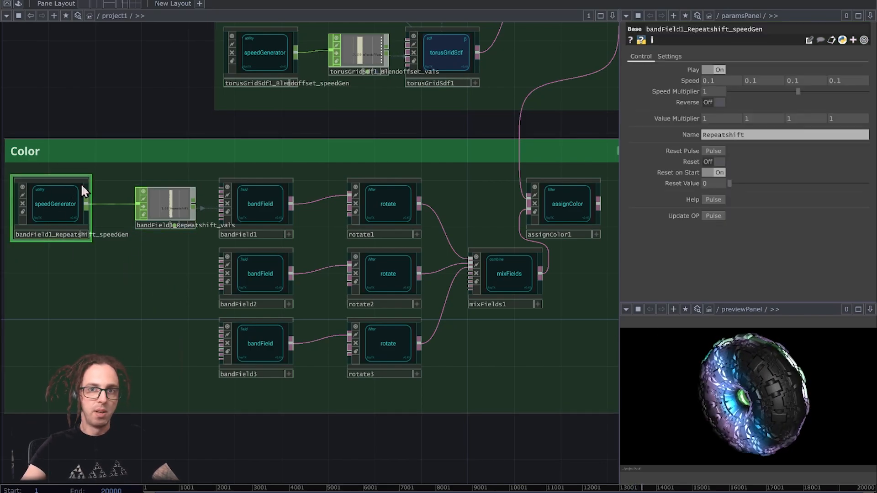
Step: Animate bandField2's Center with an LFO generator and place the generator and its null in a row before bandField2
click(270, 274)
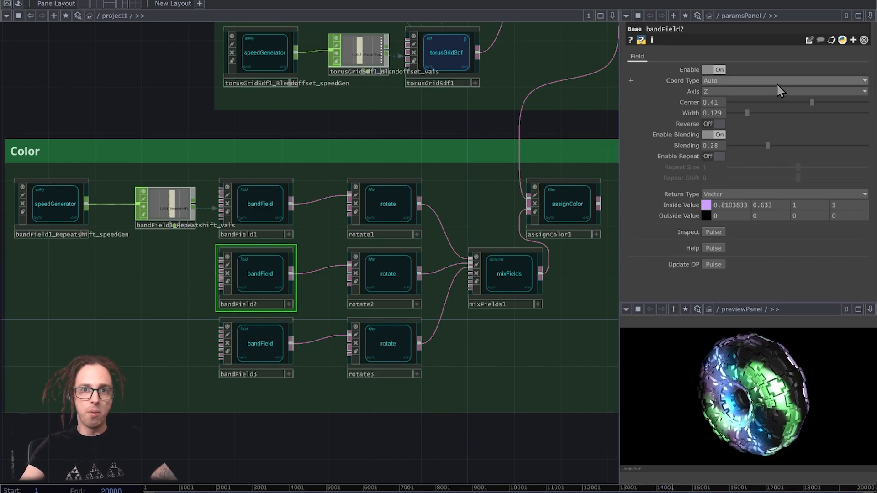
mouse_move(812, 102)
mouse_down()
mouse_move(785, 104)
mouse_move(837, 103)
mouse_move(796, 106)
mouse_up()
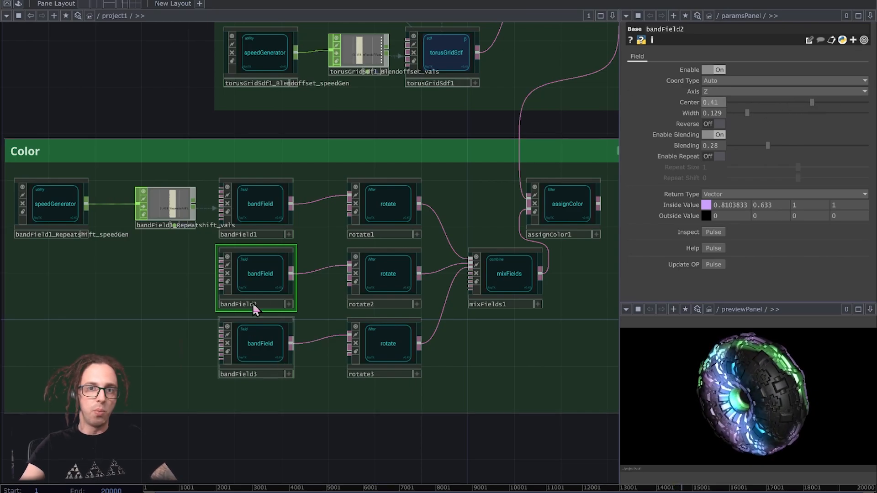
right_click(129, 276)
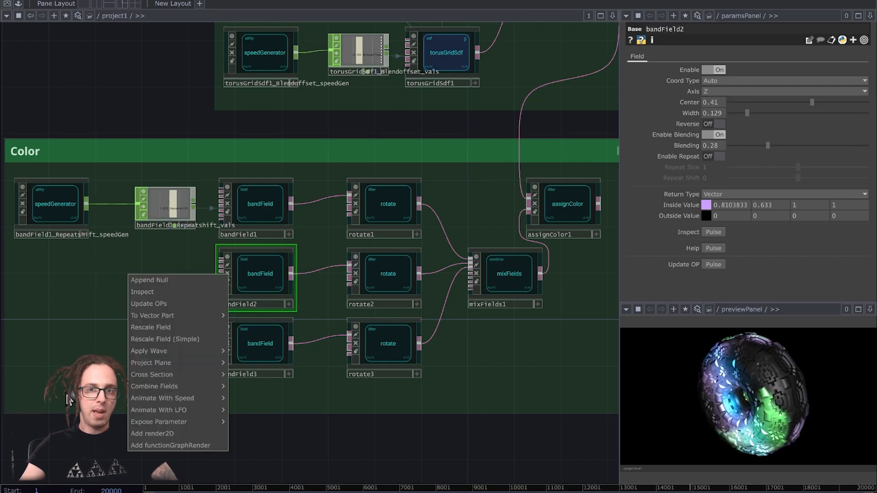
mouse_move(163, 410)
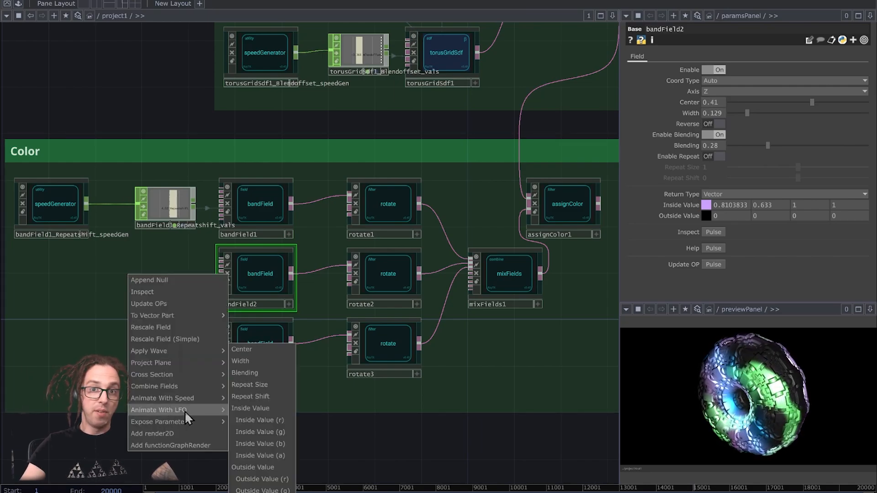
click(244, 349)
click(292, 326)
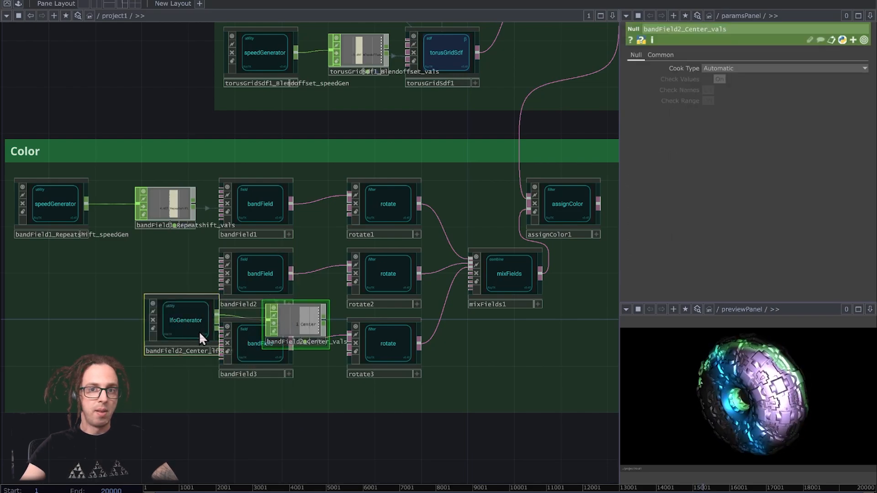
drag(200, 338, 52, 288)
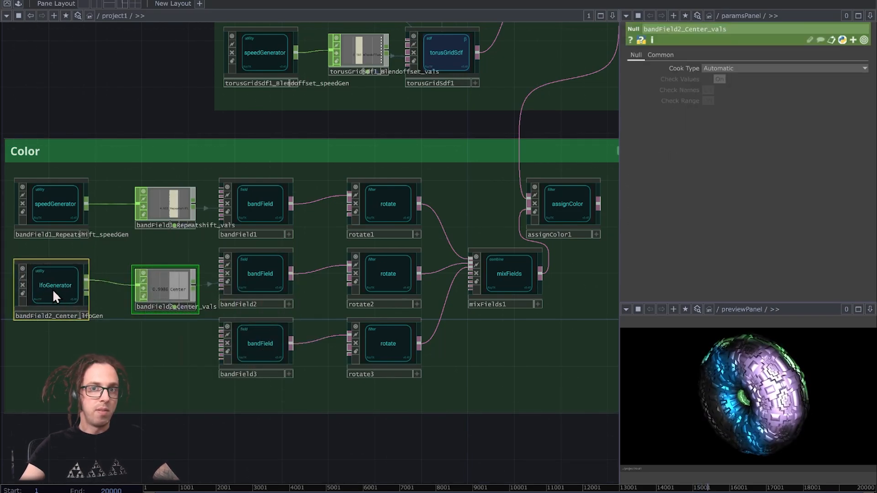
Step: Turn off Sync on bandField2_Center_lfoGen and set its Free Period to 13.2
click(52, 288)
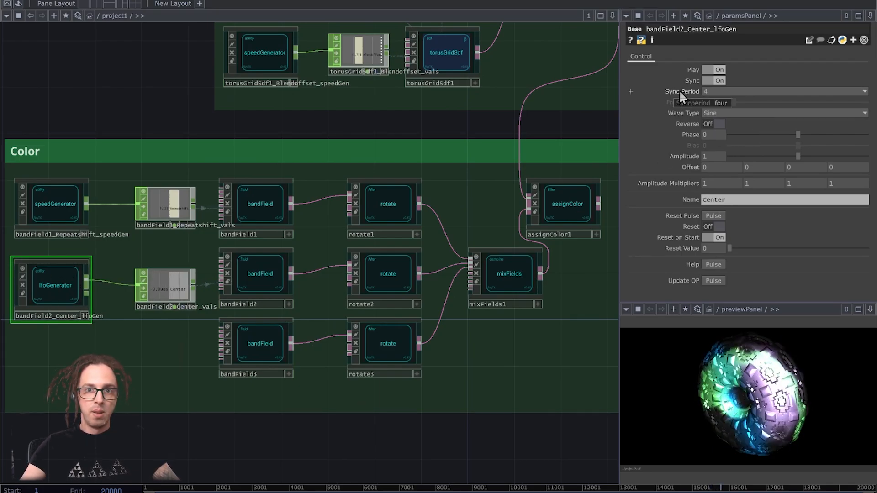
click(728, 92)
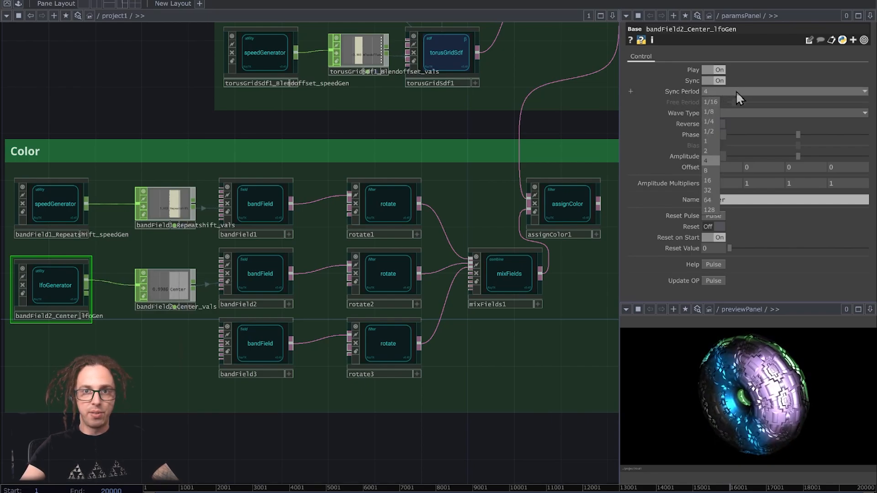
click(706, 82)
click(706, 81)
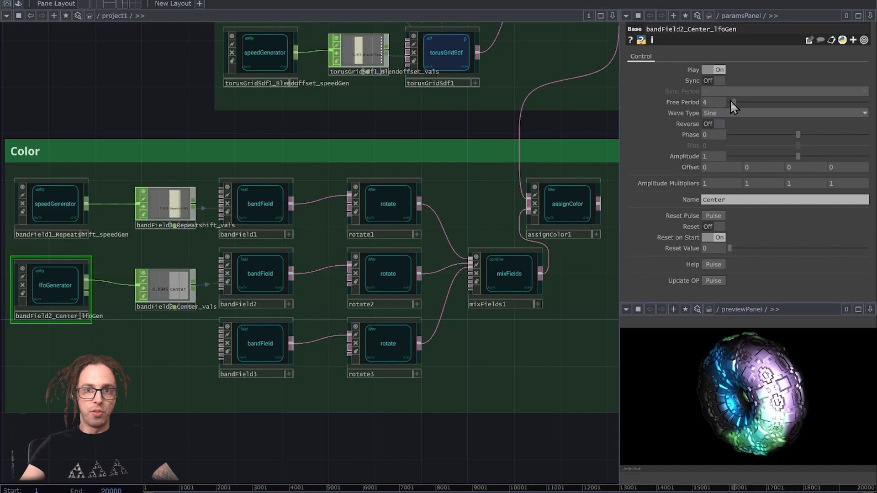
drag(742, 108, 746, 109)
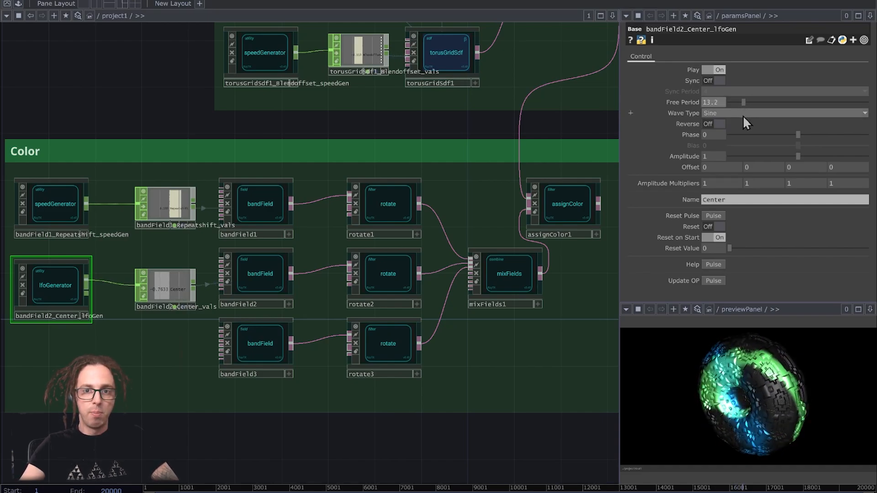
Step: Set bandField2_Center_lfoGen's first Offset value to 0.1 and its Amplitude to about 0.559
drag(794, 157, 754, 157)
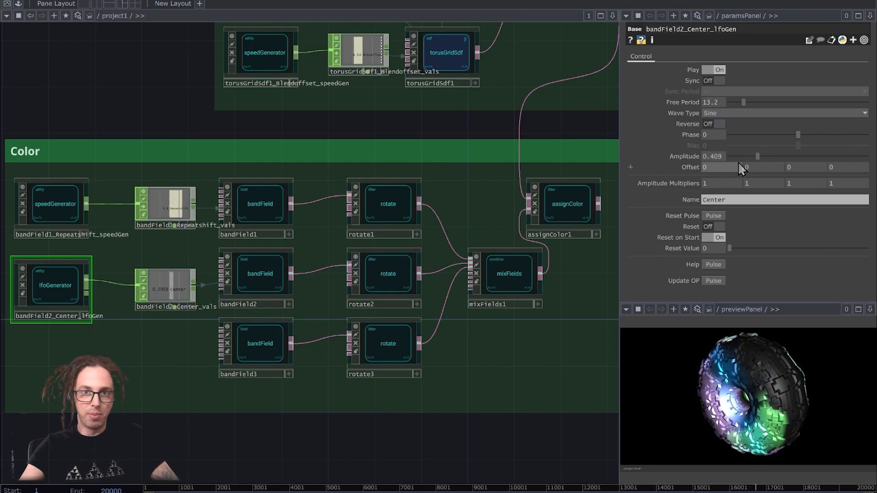
mouse_move(716, 168)
middle_down()
mouse_move(717, 157)
mouse_move(727, 167)
middle_up()
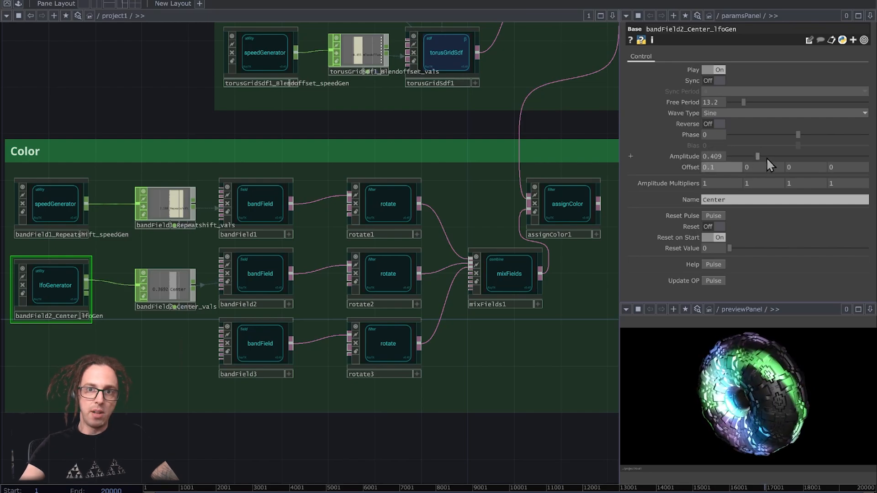
drag(824, 159, 773, 170)
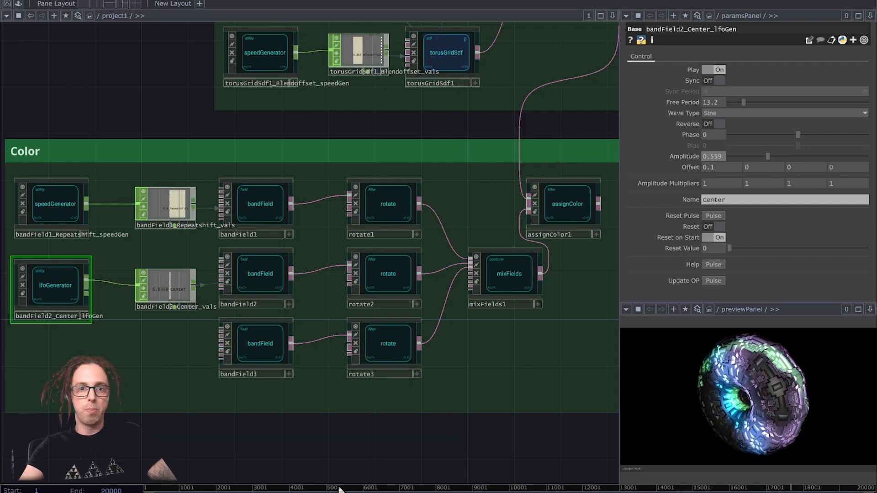
Step: Animate bandField3's Center with an LFO generator and place the generator and its null in a row before bandField3
click(261, 346)
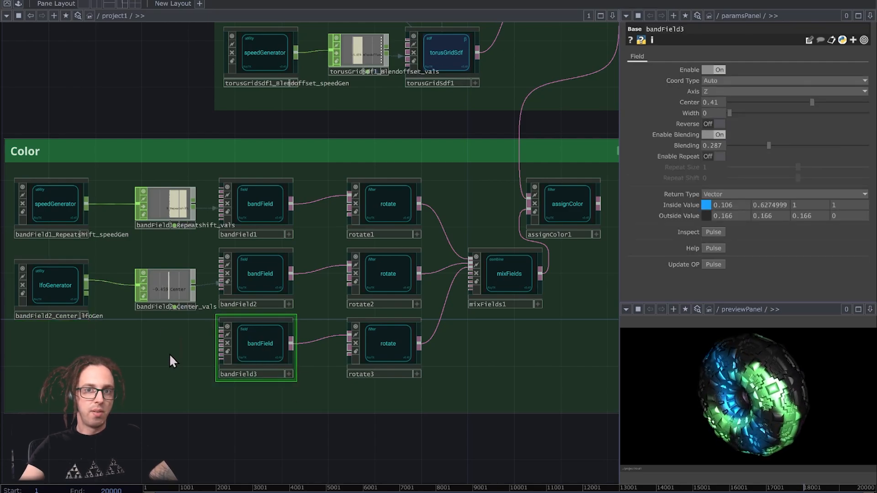
right_click(174, 314)
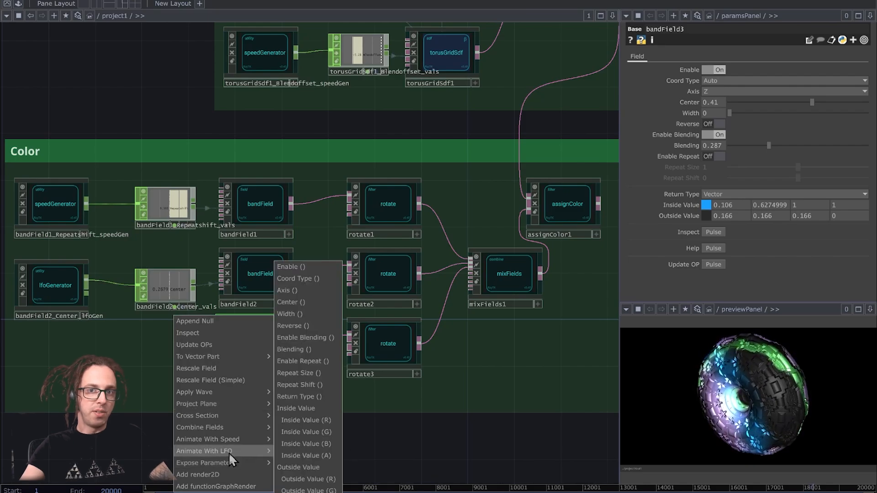
mouse_move(251, 461)
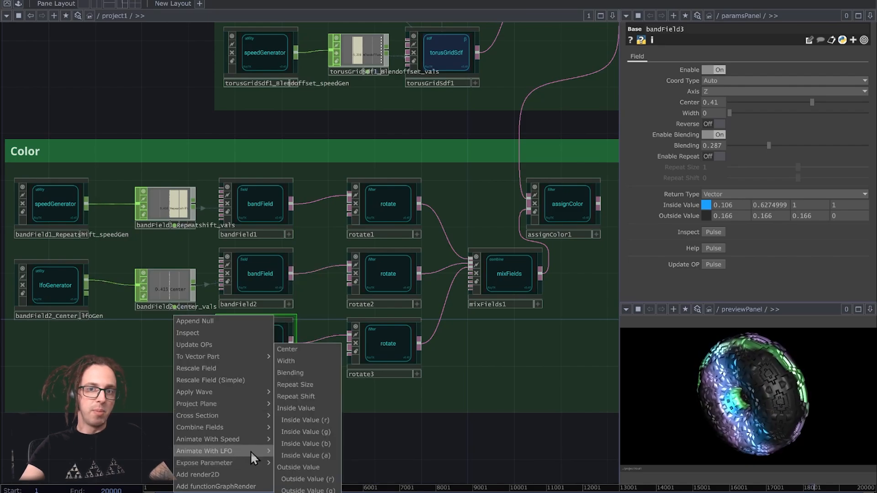
click(280, 351)
click(306, 405)
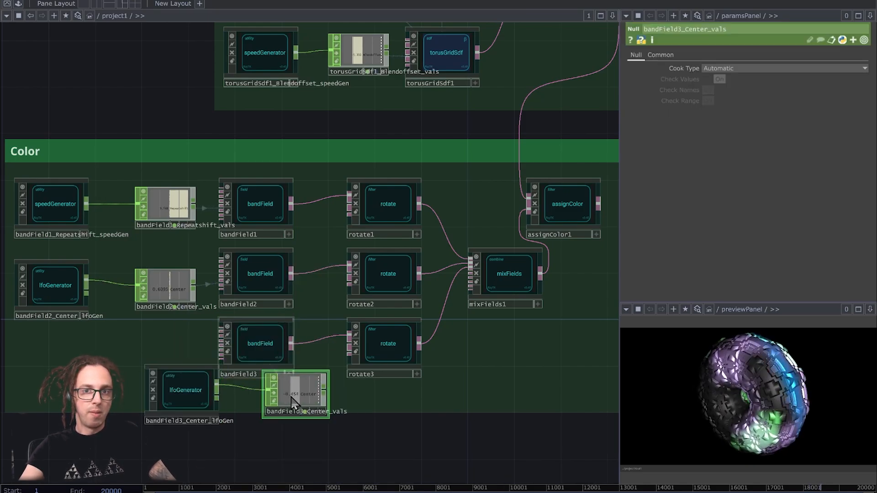
shift+click(187, 399)
drag(187, 399, 50, 362)
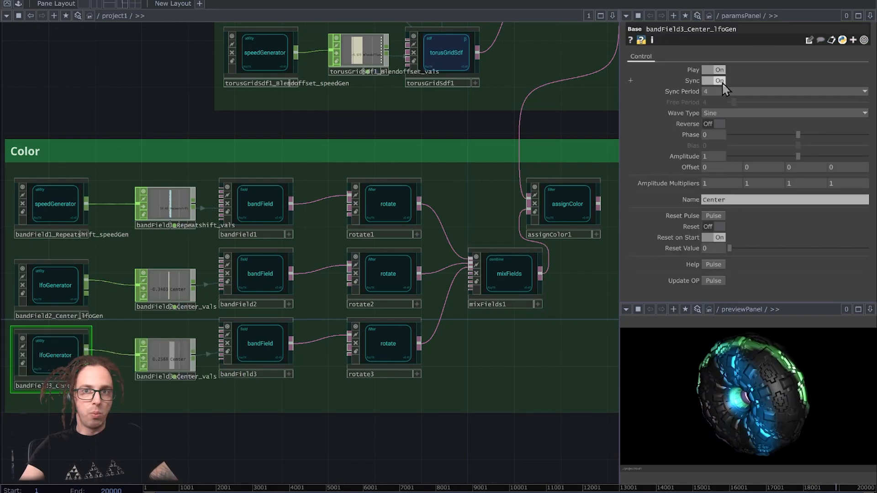
Step: Turn off Sync on bandField3_Center_lfoGen and set its Free Period to 20.1 and Amplitude to about 0.778
click(719, 81)
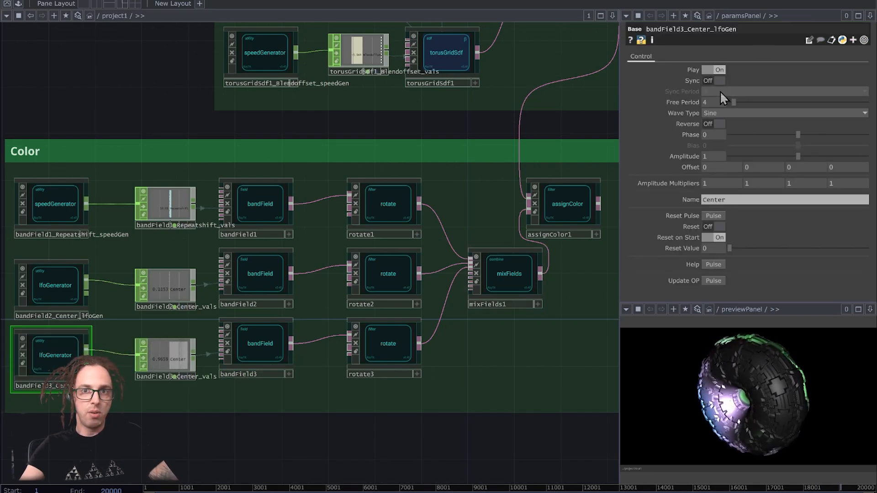
drag(732, 100, 754, 104)
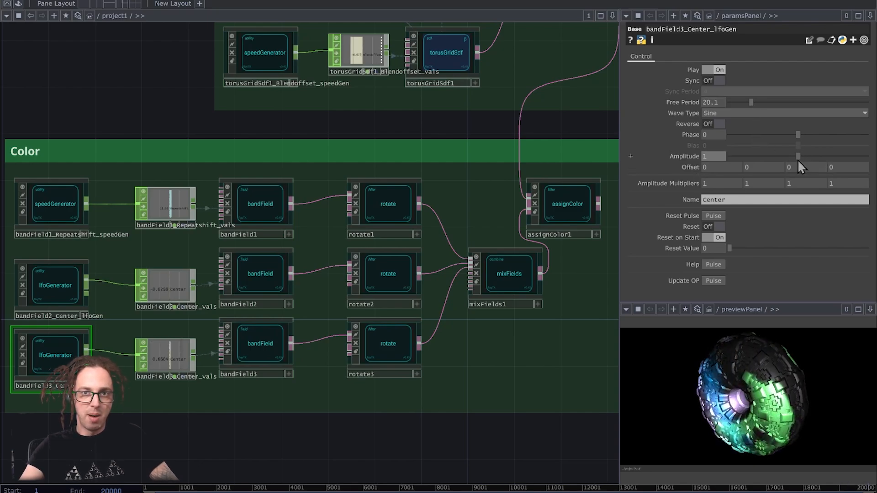
mouse_move(797, 156)
mouse_down()
mouse_move(754, 156)
mouse_move(790, 149)
mouse_move(783, 155)
mouse_up()
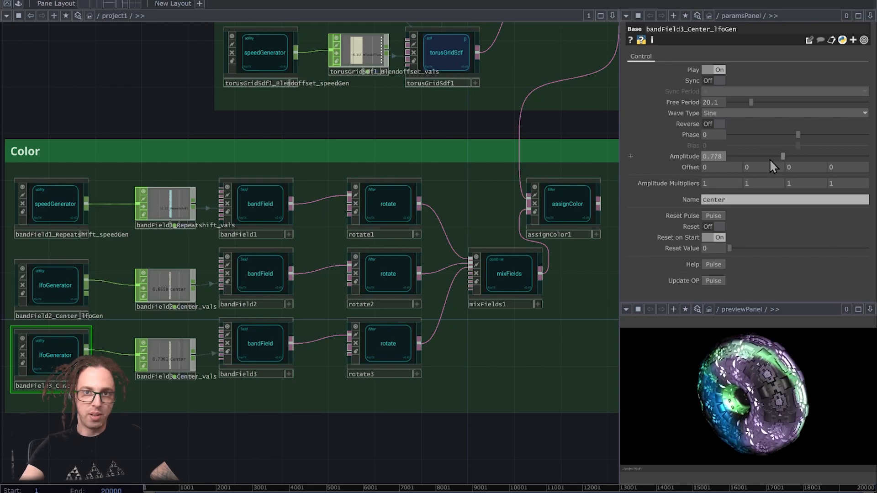
Step: Review the parameters of torusSdf1, torusGridSdf1 and combine1 in the SDF group and of bandField1 in the Color group
key(h)
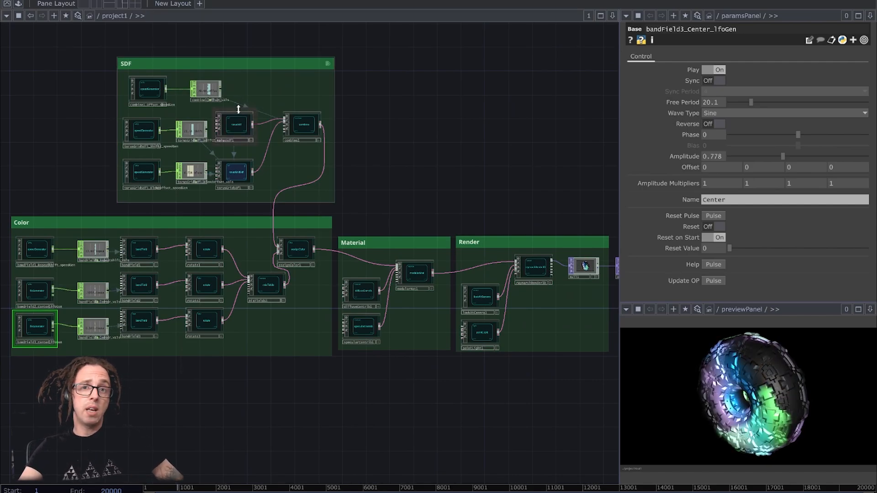
drag(229, 92, 278, 166)
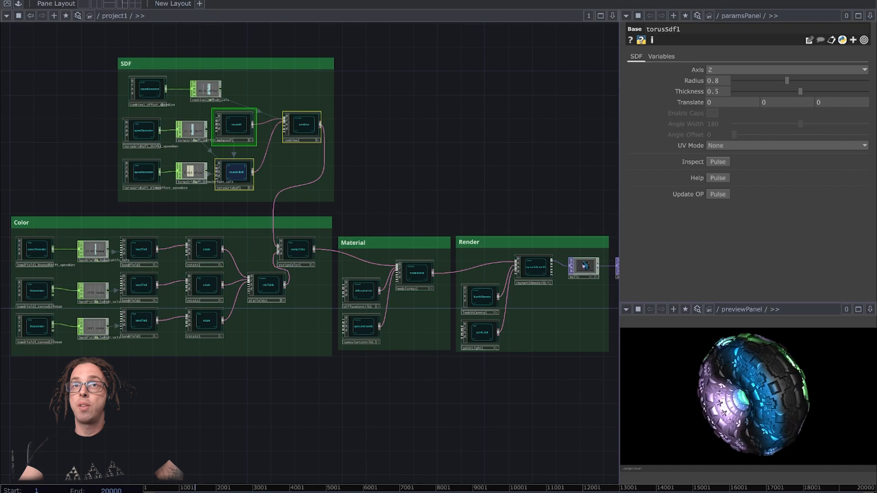
scroll(236, 128, up, 2)
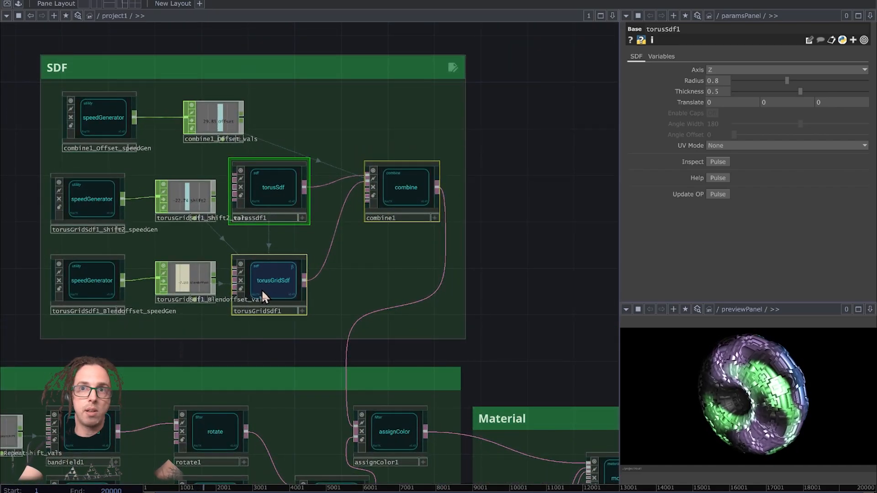
click(403, 174)
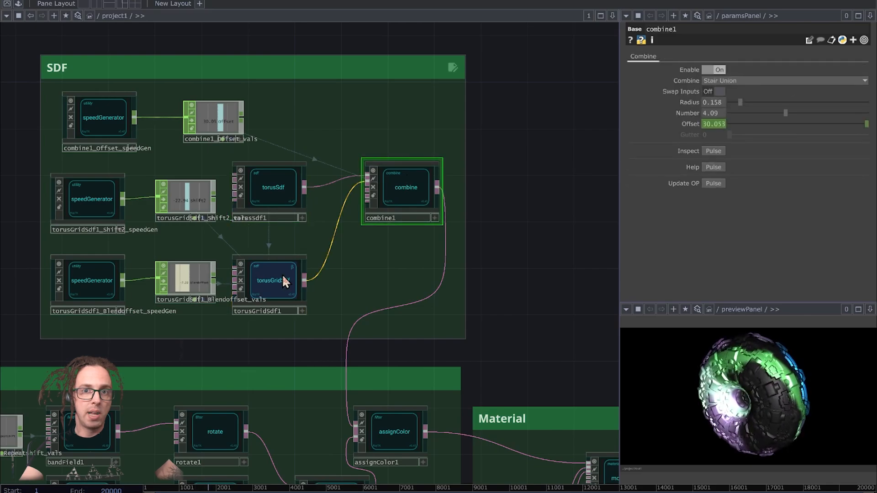
click(287, 279)
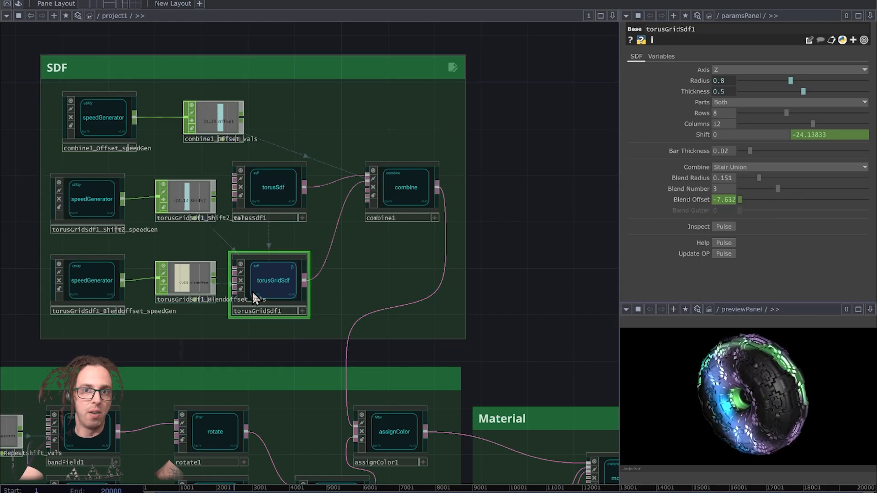
click(413, 189)
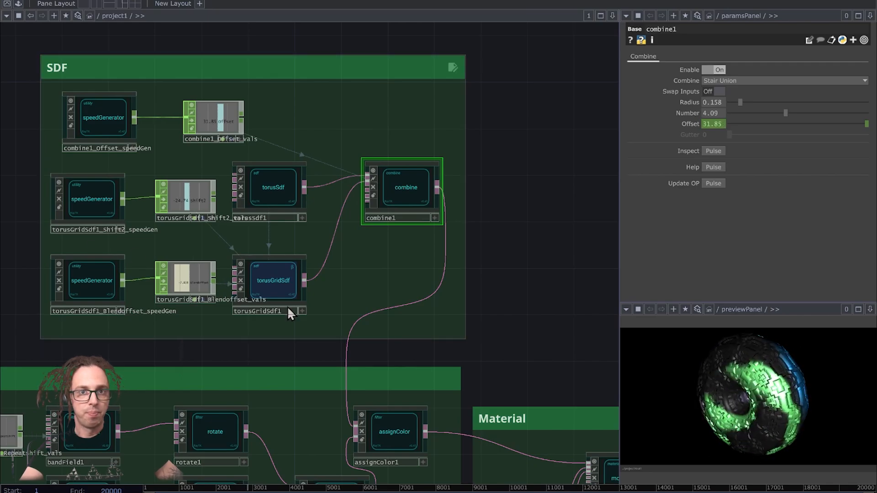
click(272, 287)
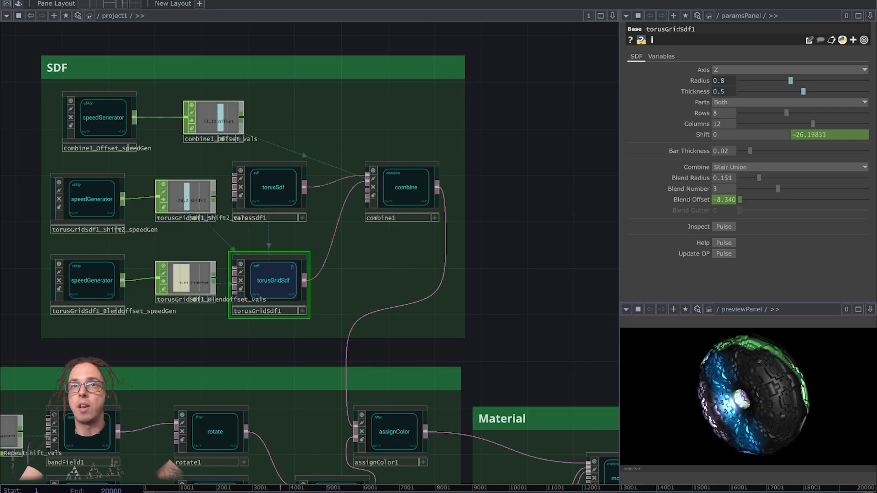
drag(143, 459, 316, 232)
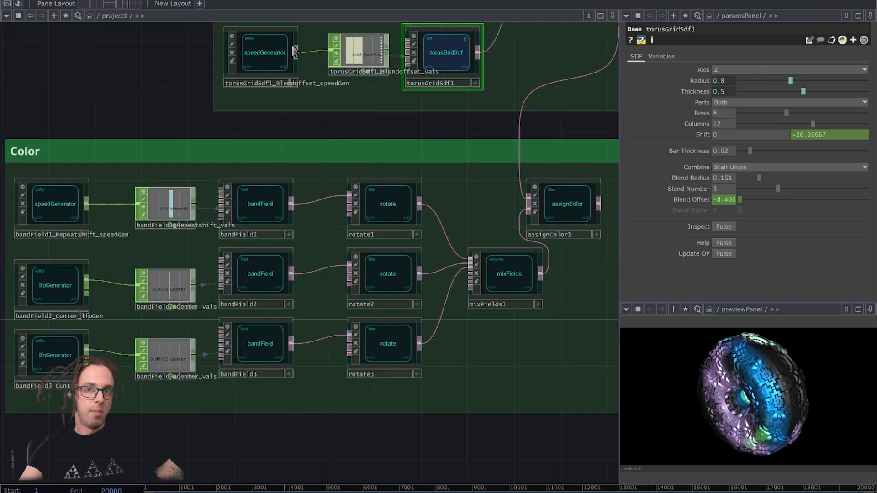
click(259, 203)
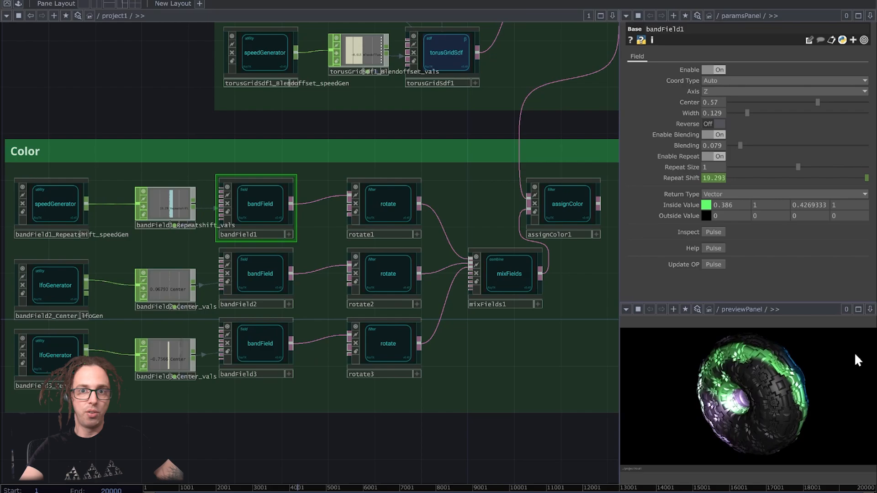
Step: Try raising Level 1 of mixFields1 to about 1.285 and undo the change
click(497, 274)
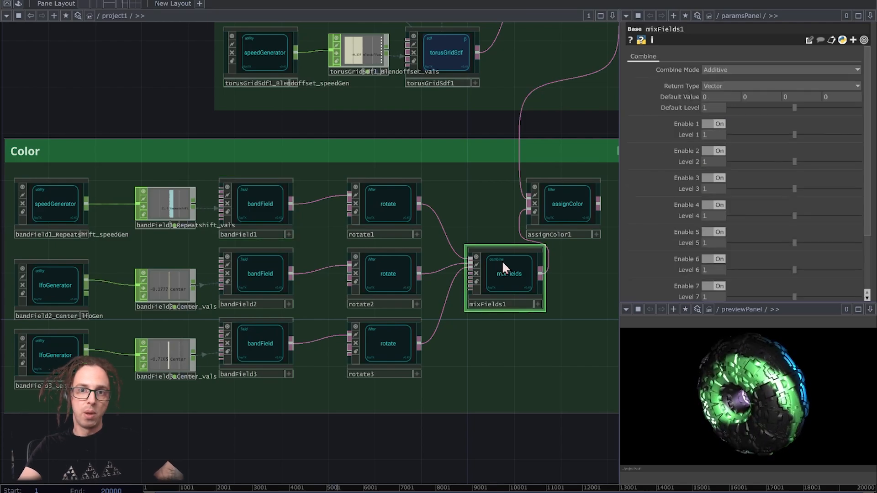
drag(791, 135, 841, 135)
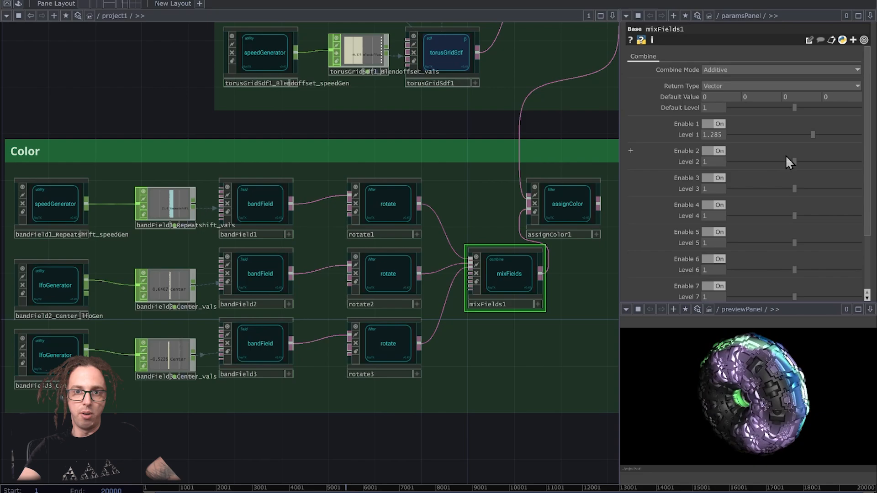
key(ctrl+z)
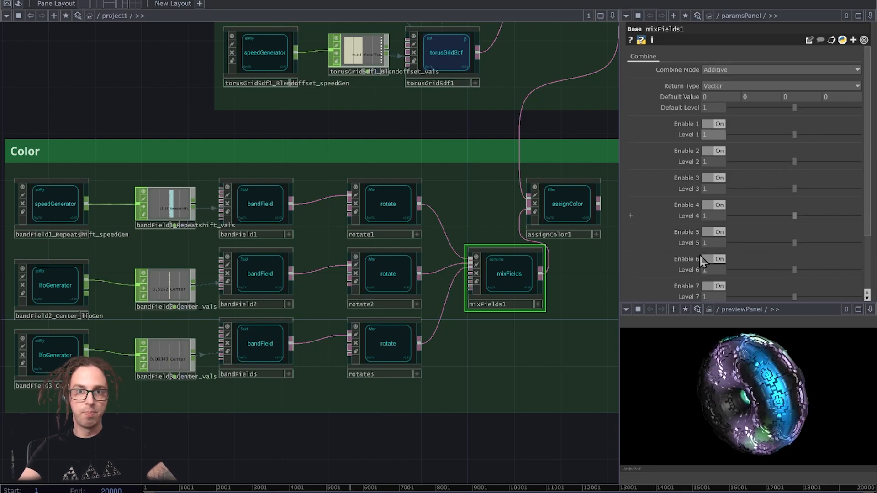
Step: Review the settings of assignColor1, modularMat1, its diffuse and specular contributions, and raymarchRender3D
click(565, 206)
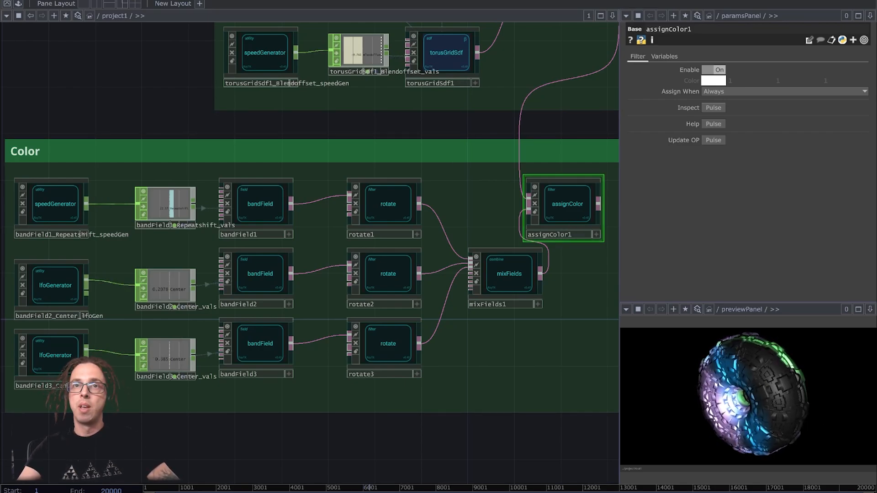
drag(603, 237, 17, 199)
click(217, 215)
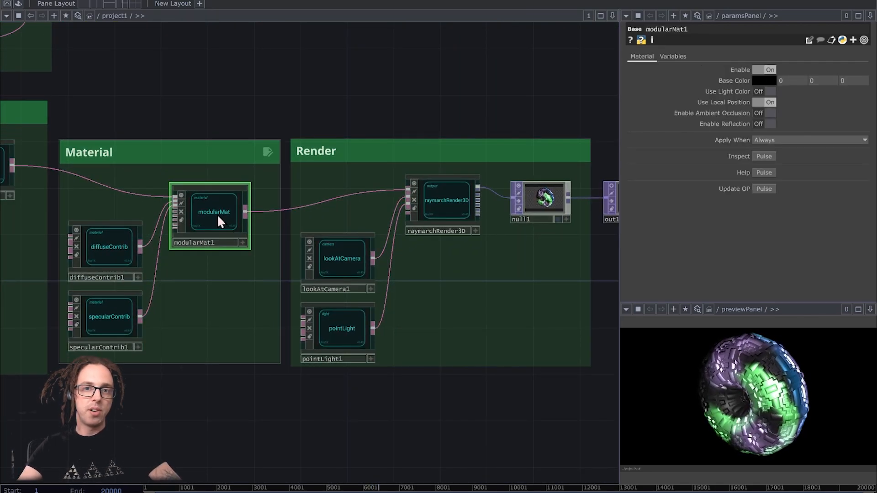
click(116, 245)
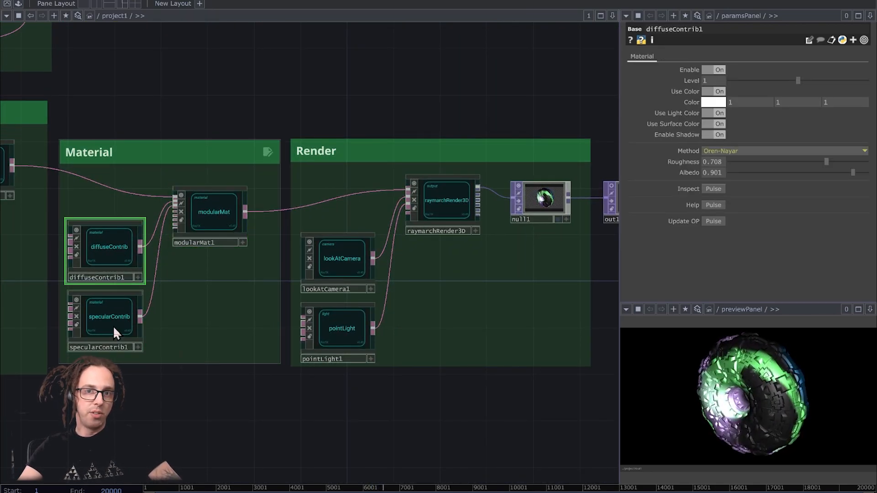
click(114, 325)
click(223, 213)
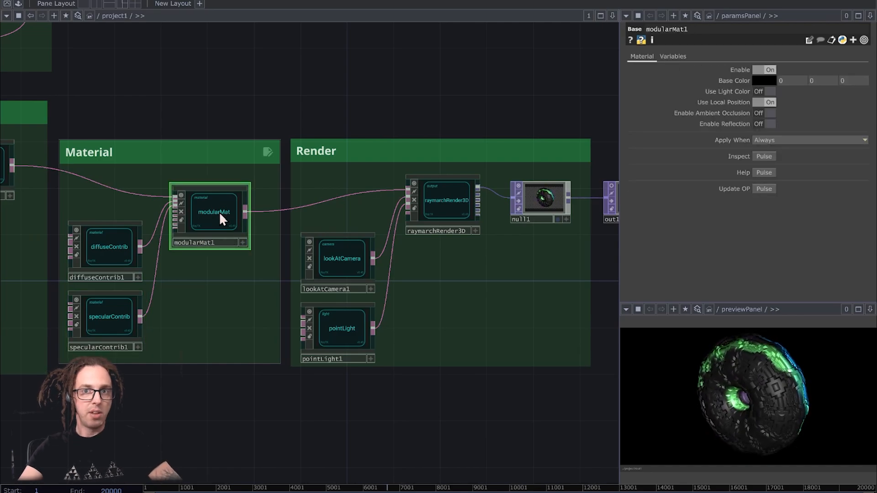
click(448, 198)
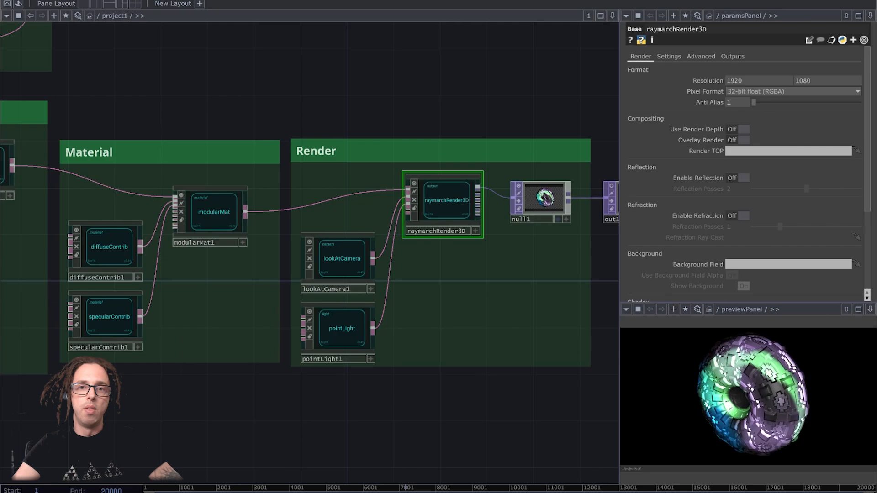
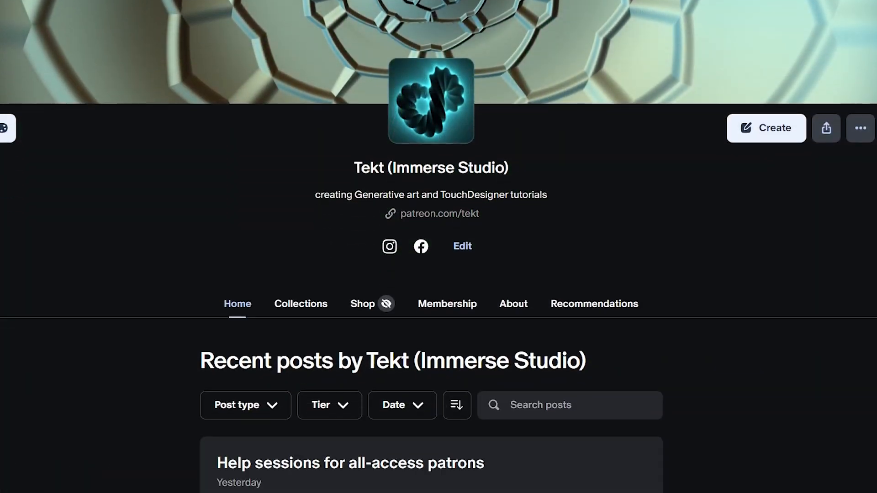
Step: Switch to the Tekt (Immerse Studio) Patreon page and look through its recent posts
scroll(431, 247, down, 10)
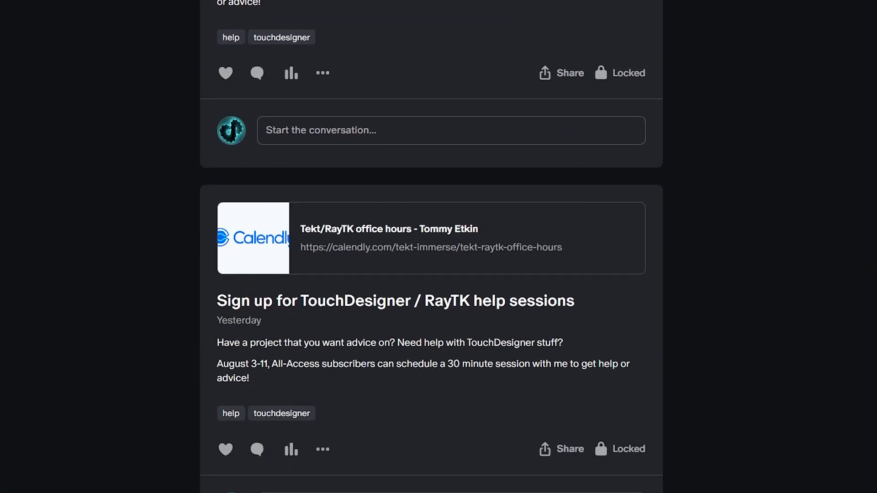
scroll(431, 247, down, 20)
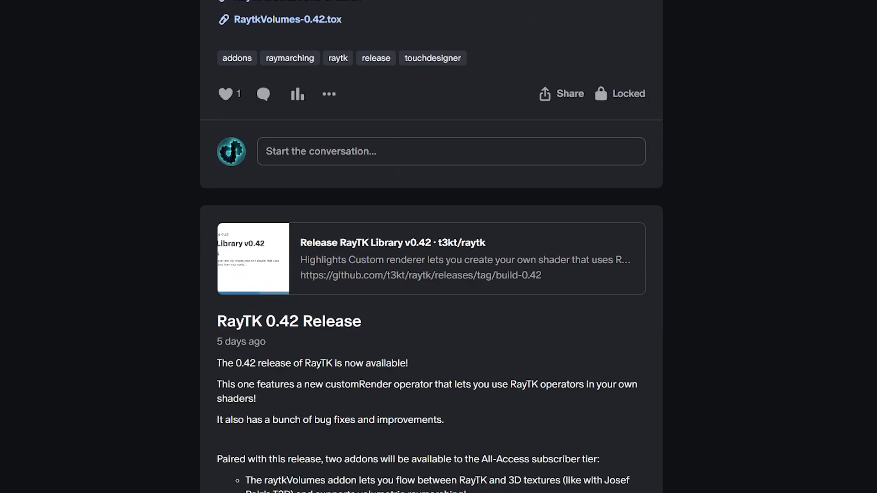
scroll(873, 159, down, 20)
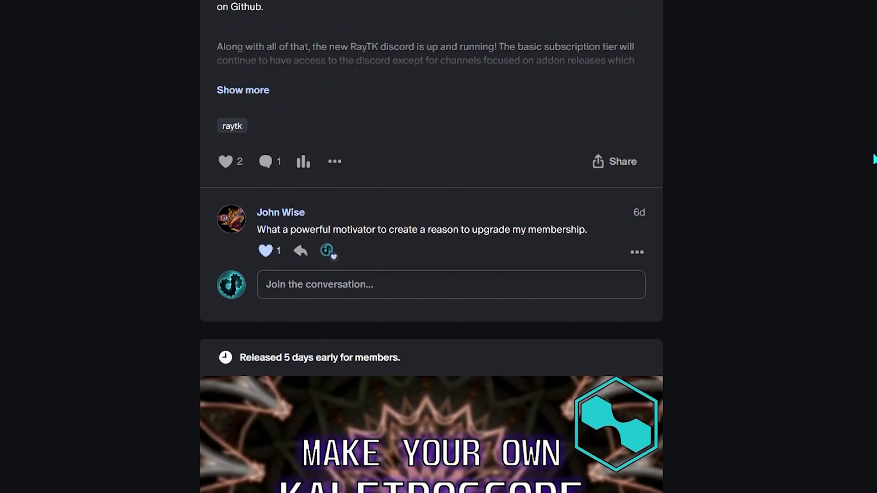
scroll(873, 160, down, 20)
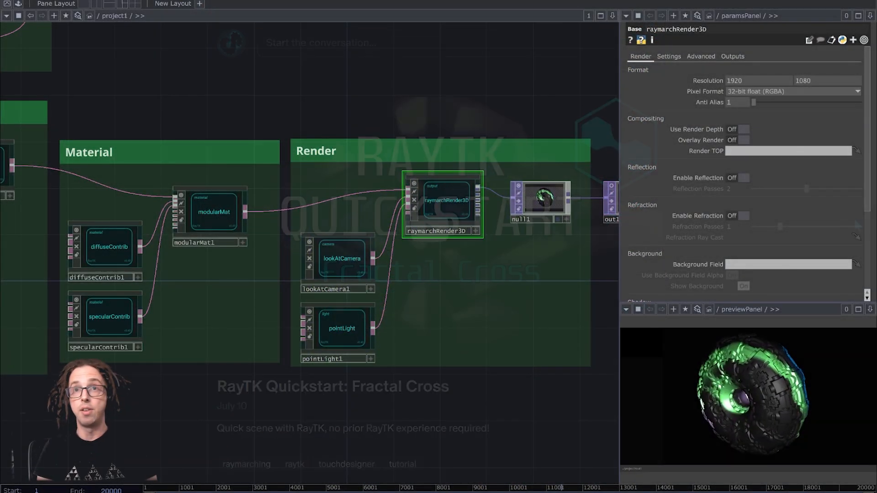